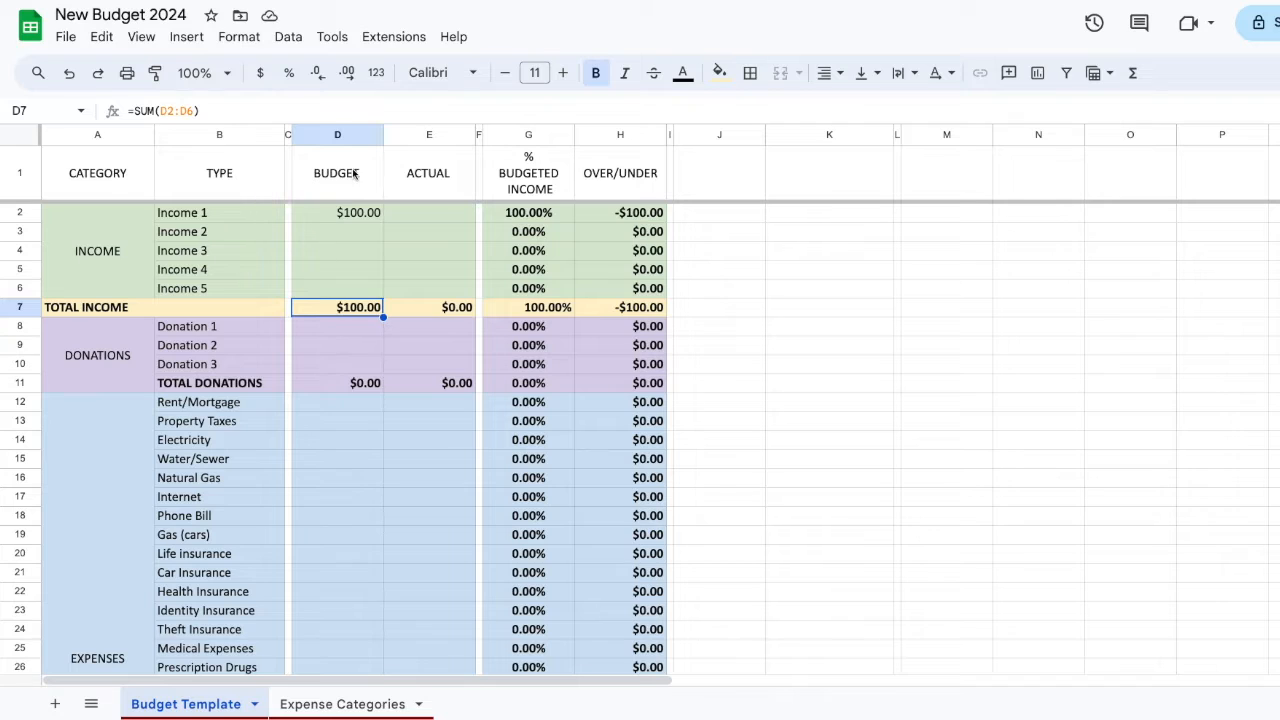
left_click(362, 234)
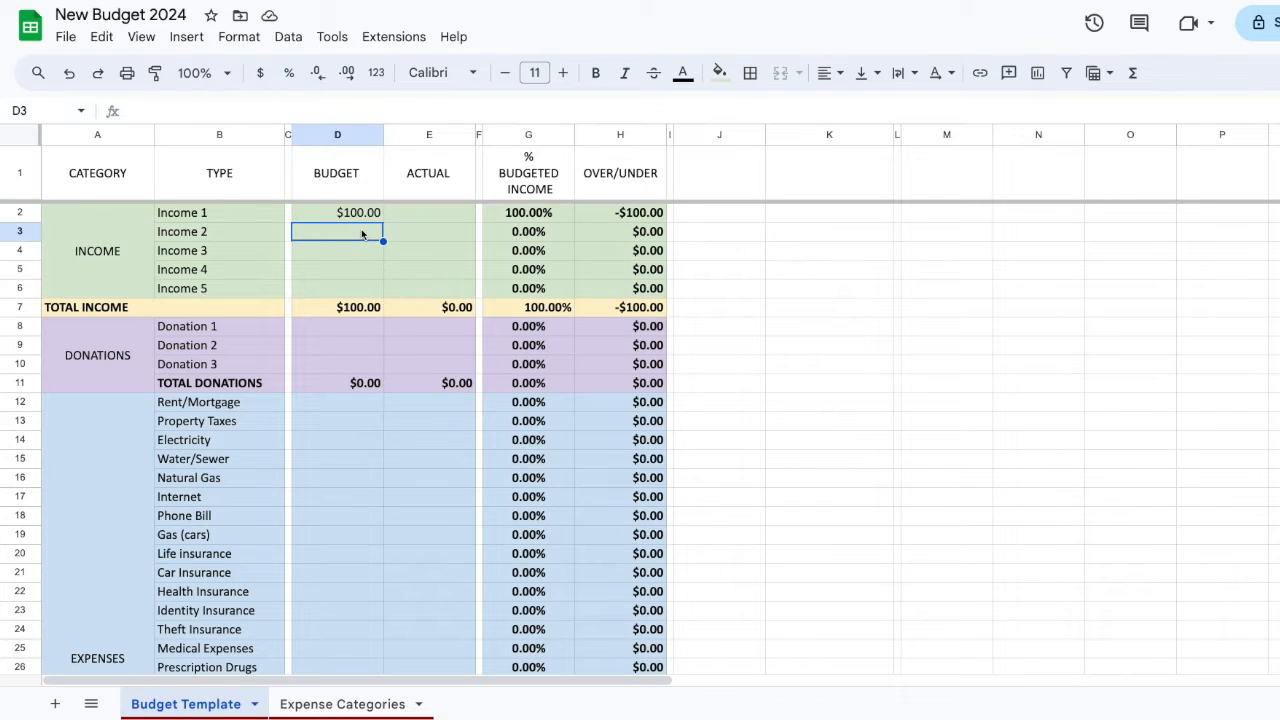
left_click(348, 440)
left_click(360, 471)
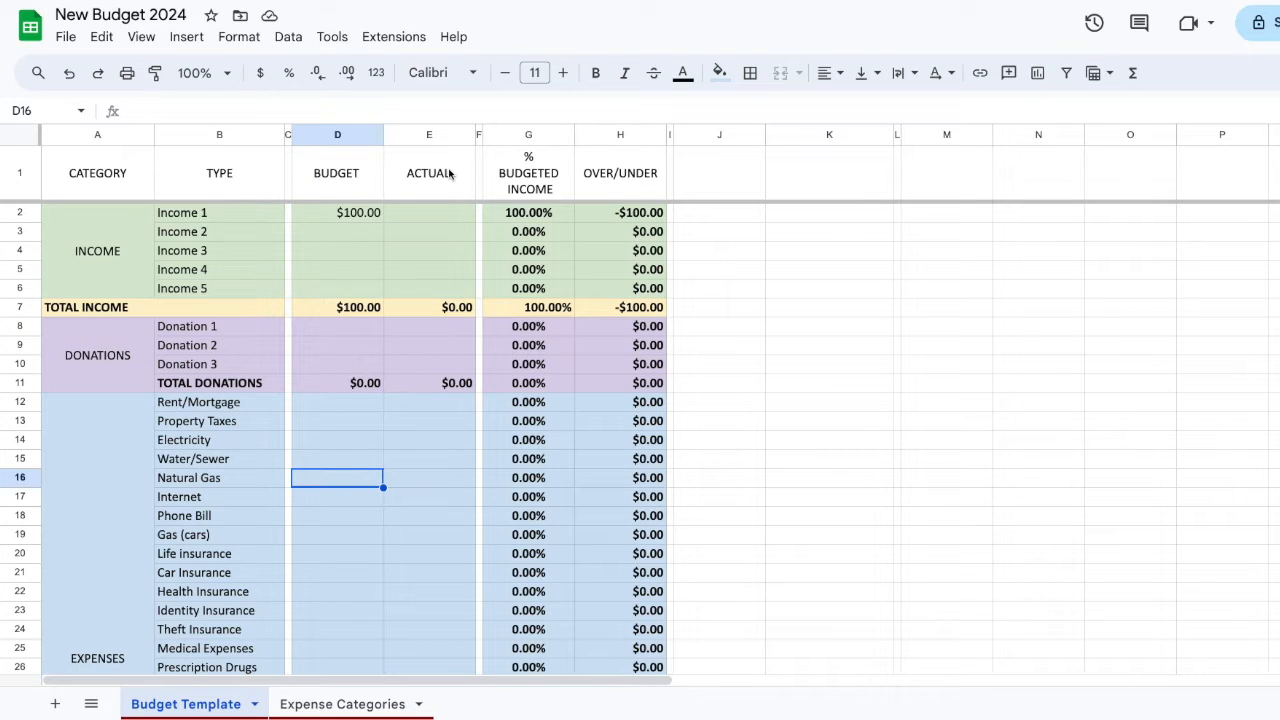
left_click(440, 215)
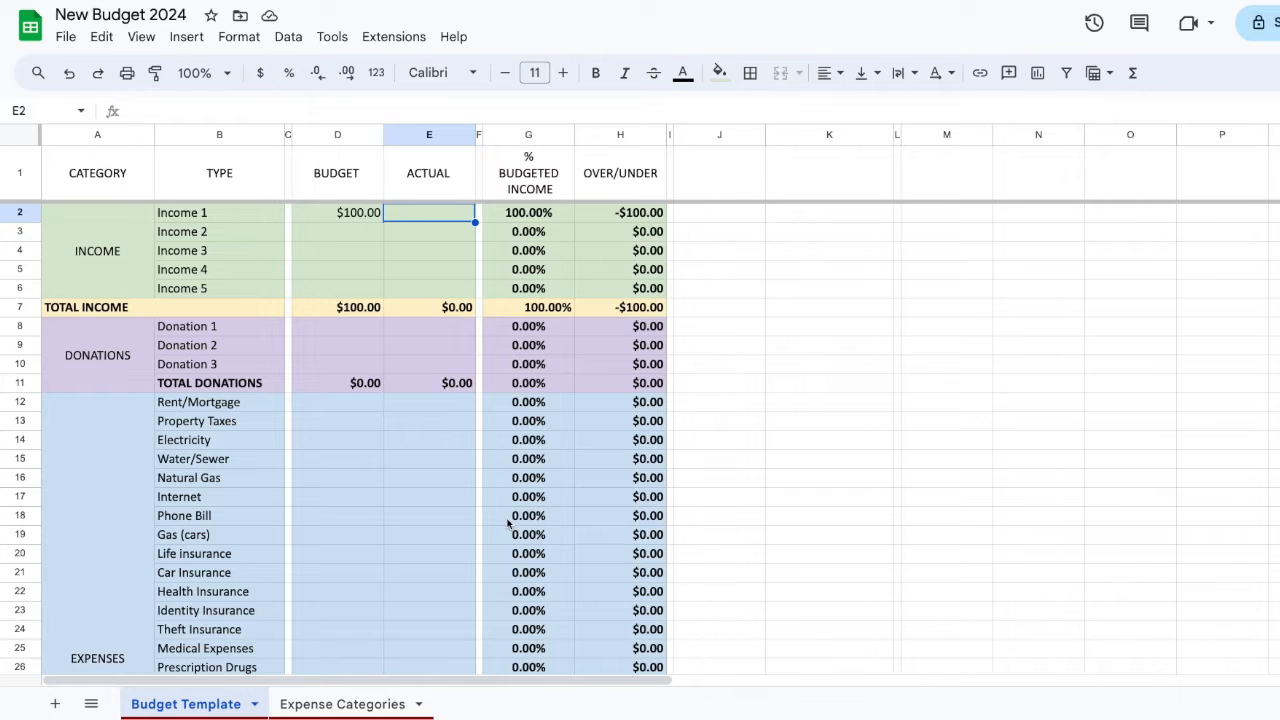
left_click(620, 214)
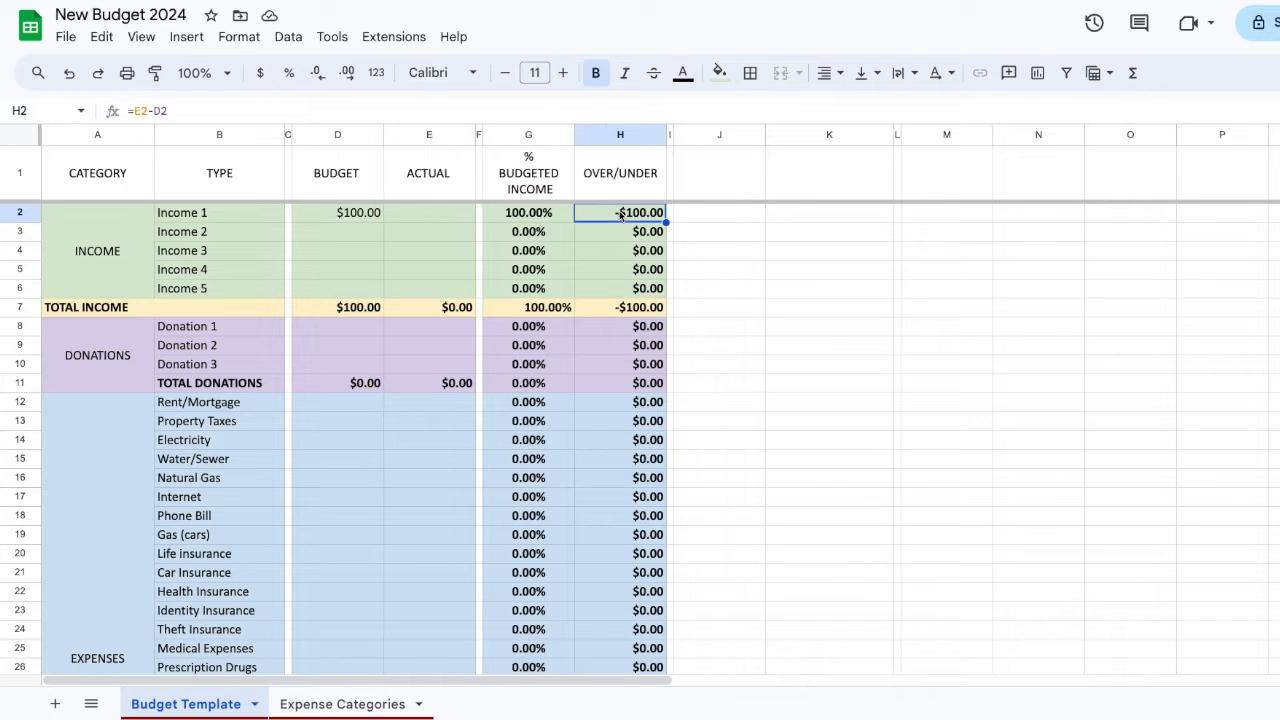
Enter 150 as the actual amount for Income 1
left_click(340, 214)
left_click(410, 216)
type("150")
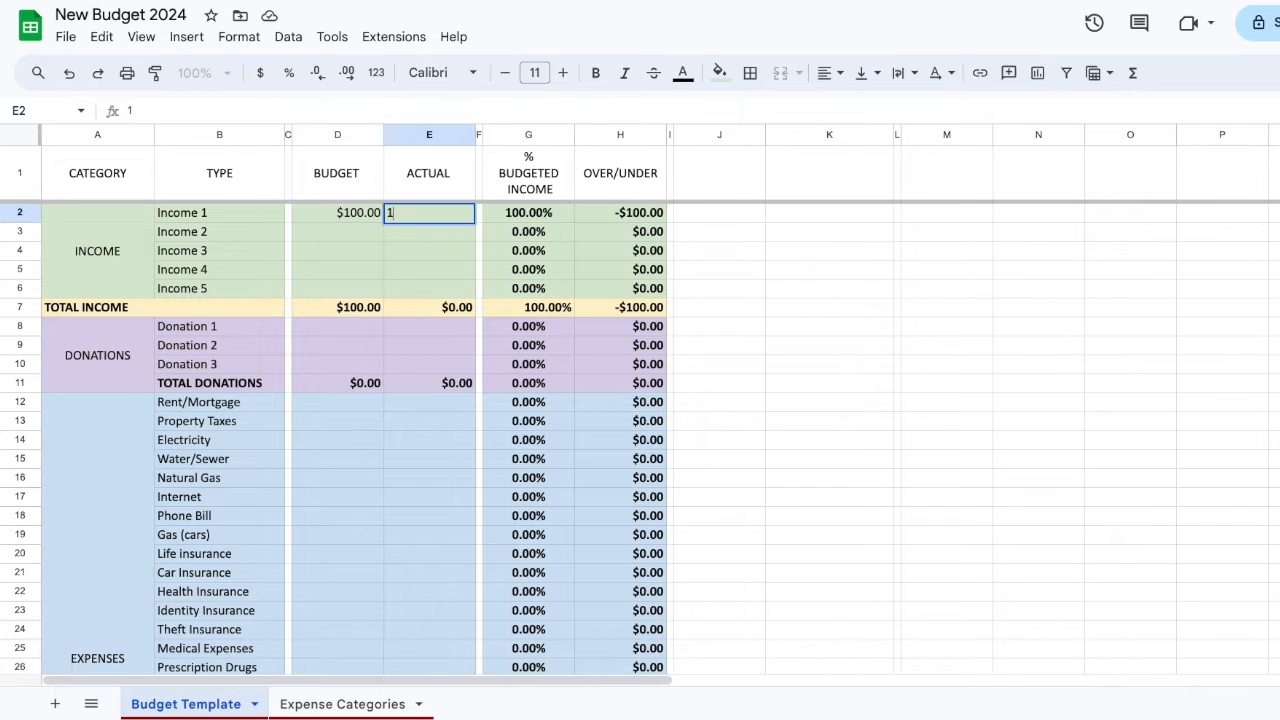
key("Return")
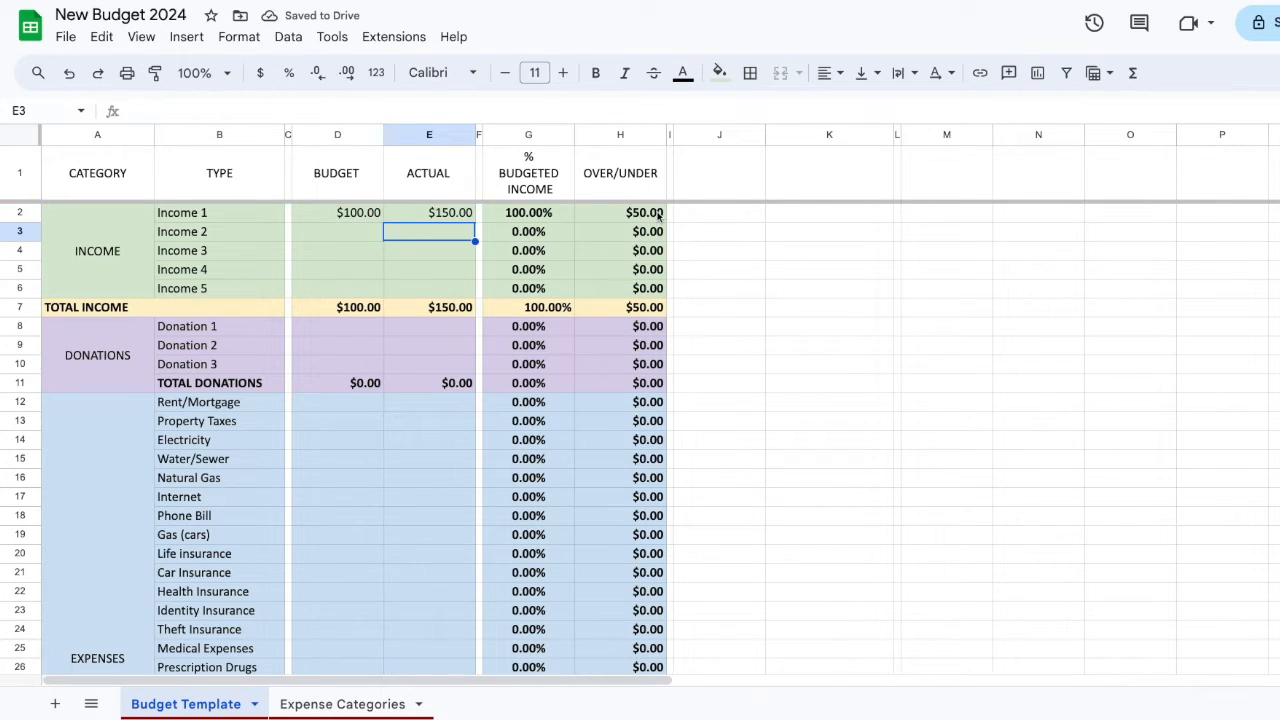
Set the actual amount for Income 1 to 50, and clear that cell again
left_click(443, 211)
type("50")
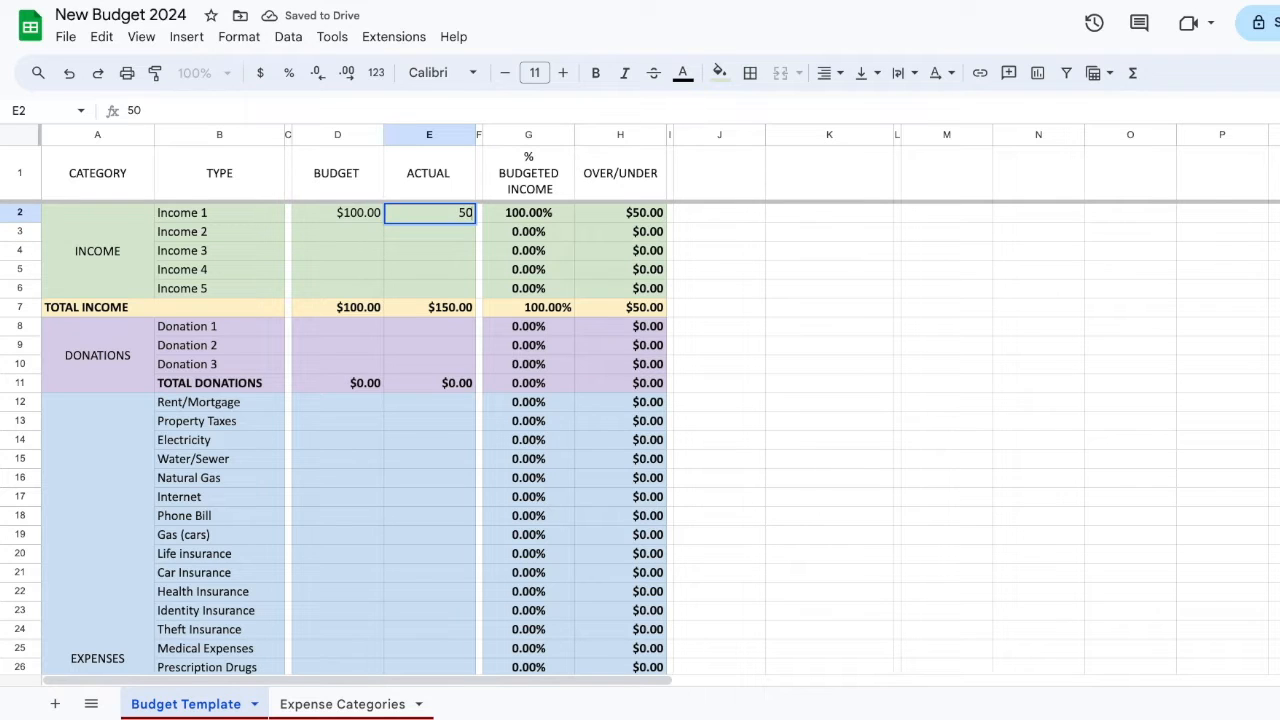
key("Return")
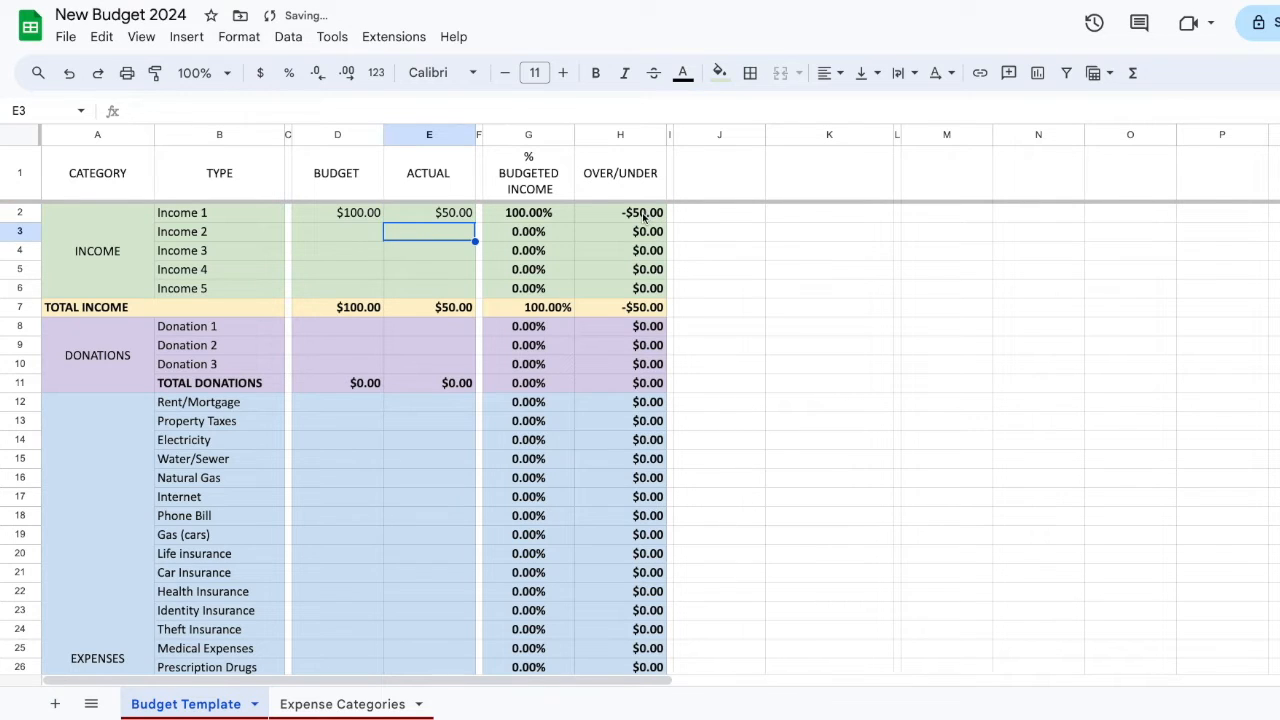
left_click(442, 218)
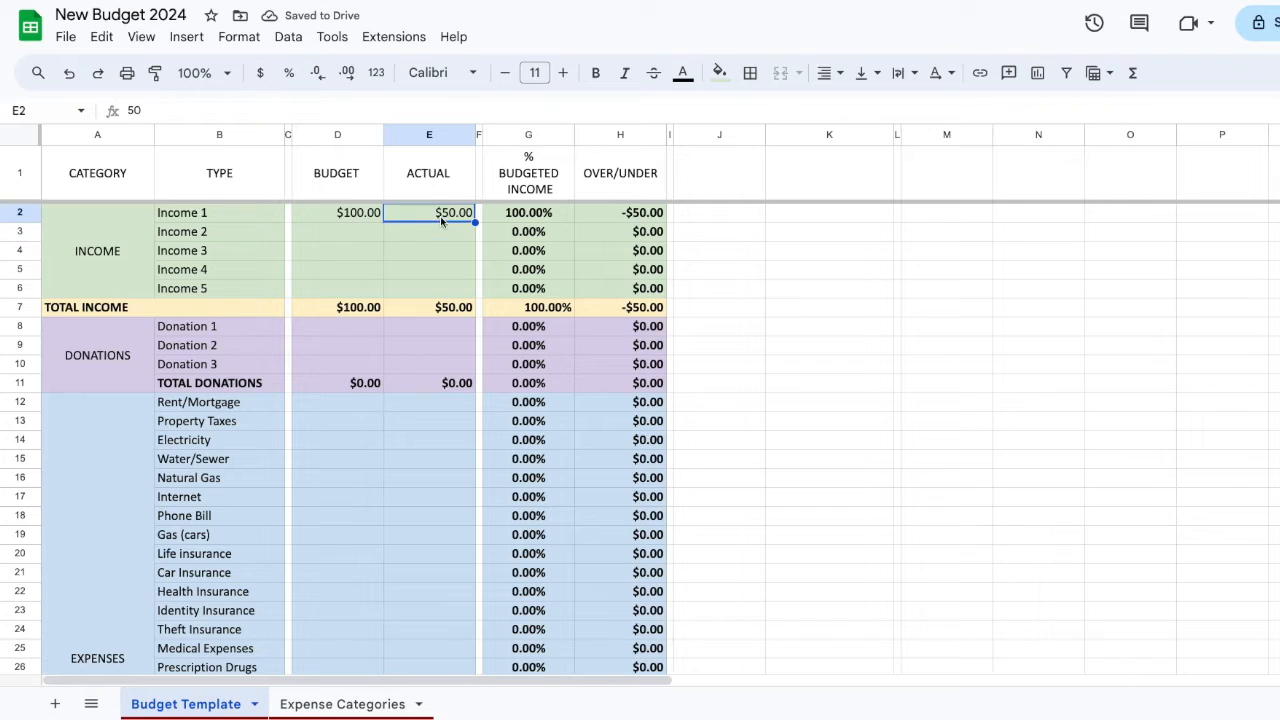
key("Delete")
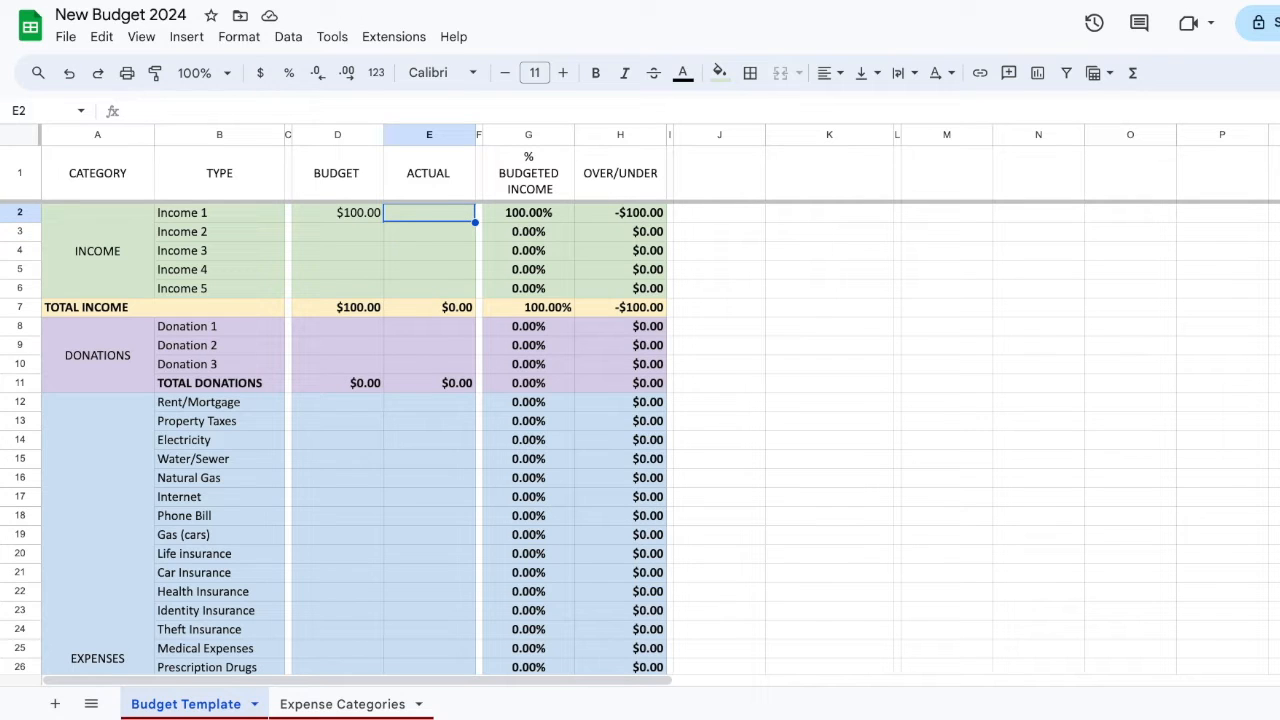
Replace the Income 1 label with the earner's first name and set that row's budget to 5000
left_click(221, 213)
type("Jeff")
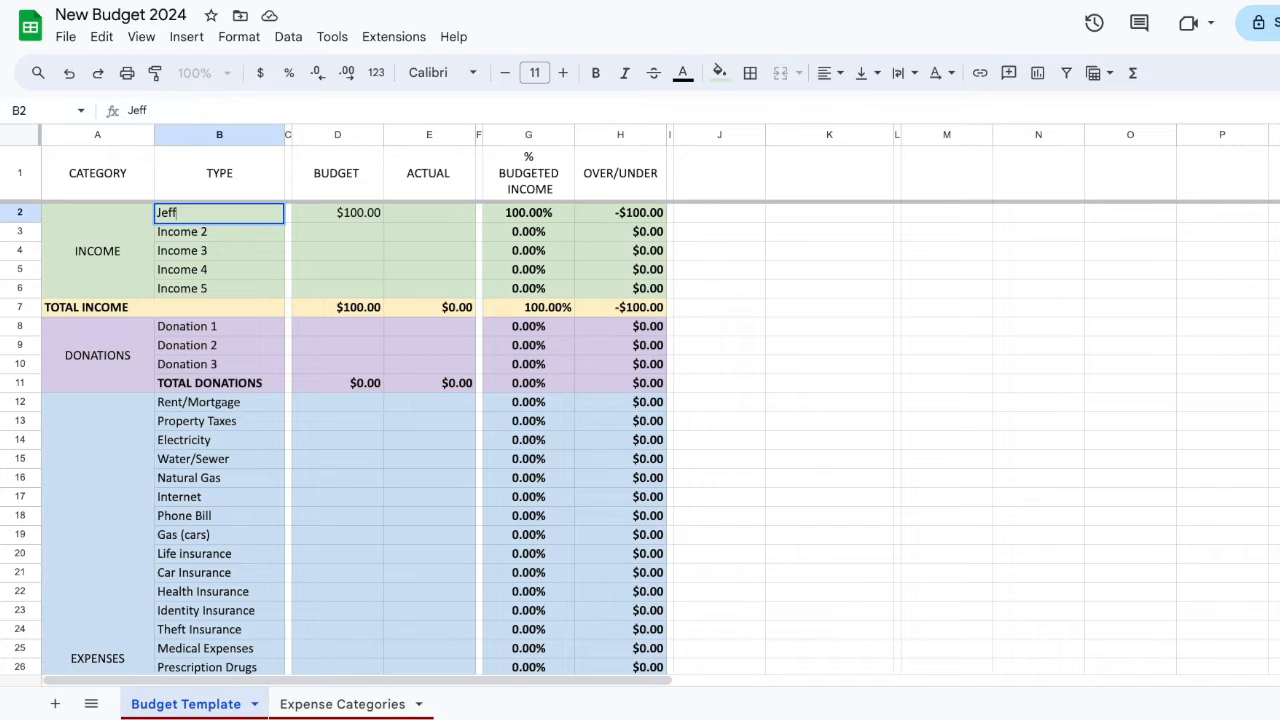
key("Tab")
key("Tab")
type("5000")
key("Return")
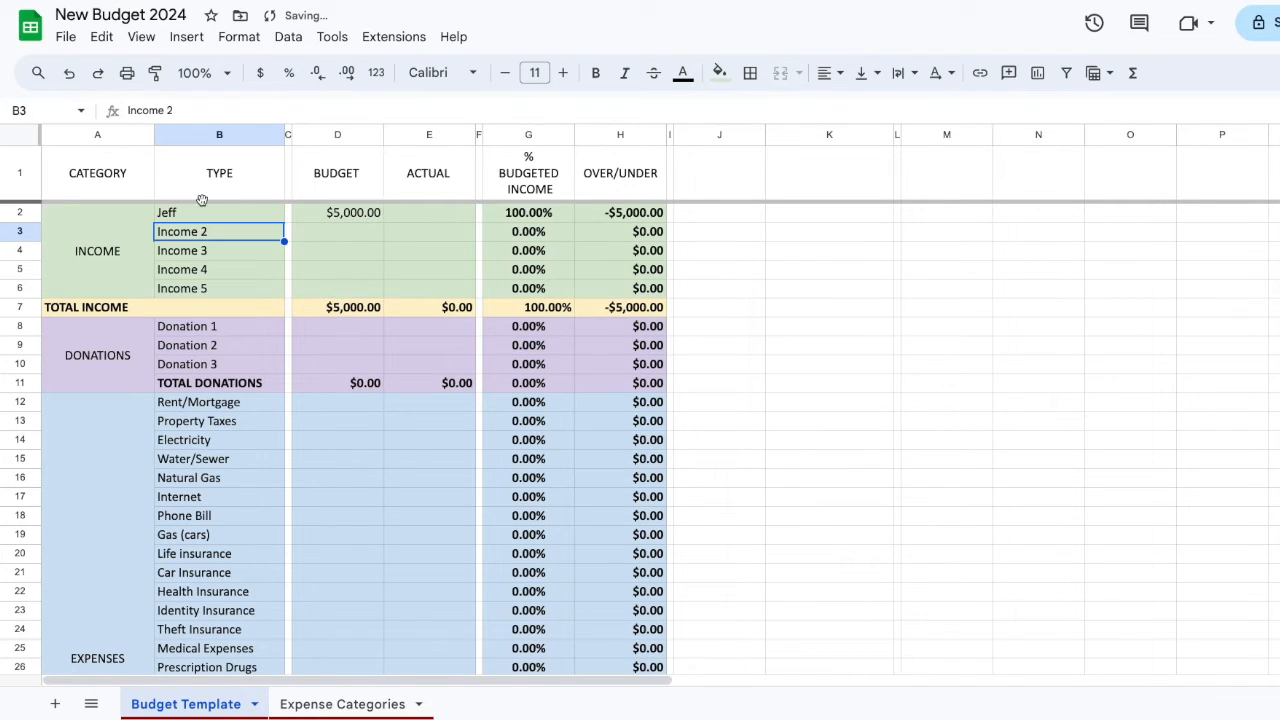
Rename Income 2 as Side Hustle and set its budget to 250
type("Side Hustle")
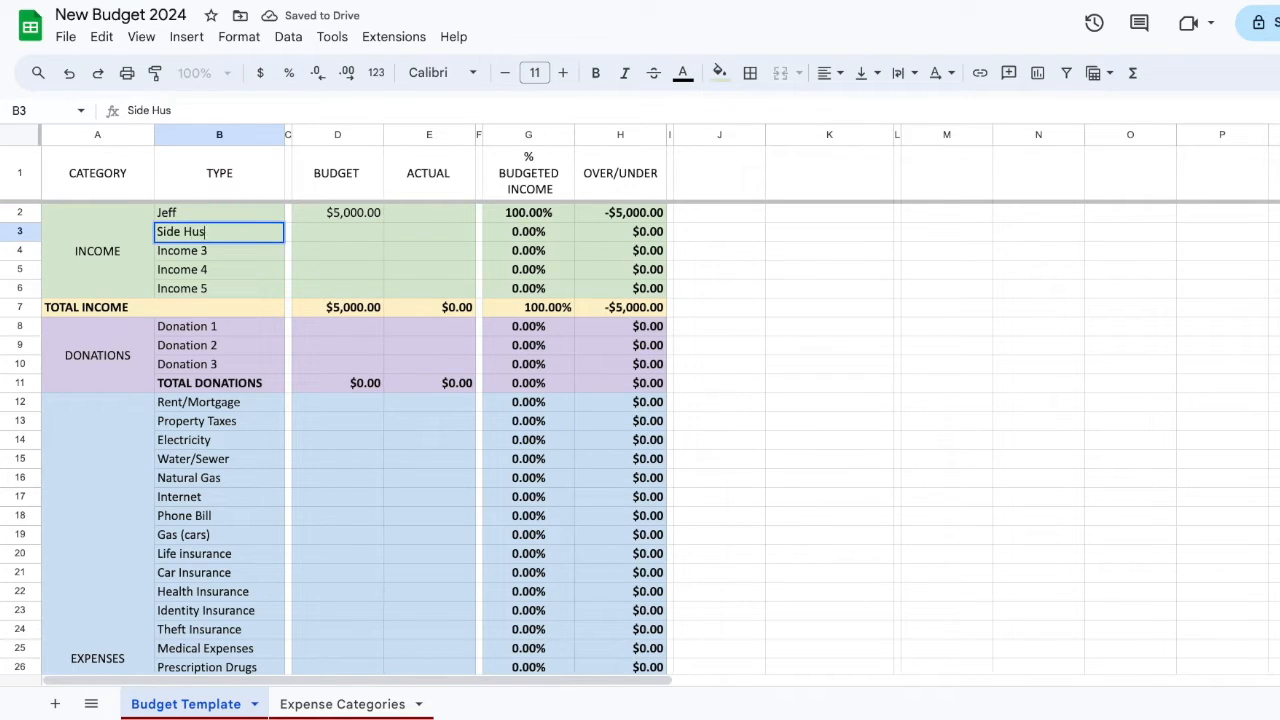
key("Tab")
key("Tab")
type("2")
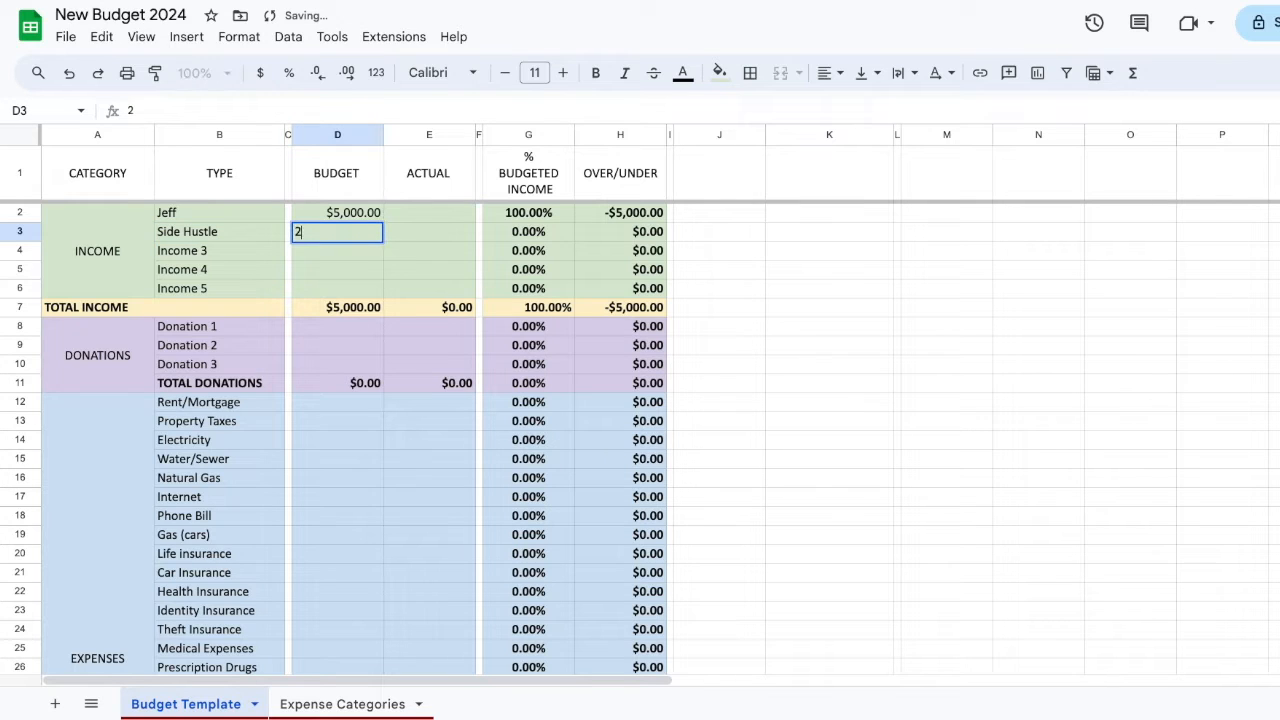
type("50")
key("Return")
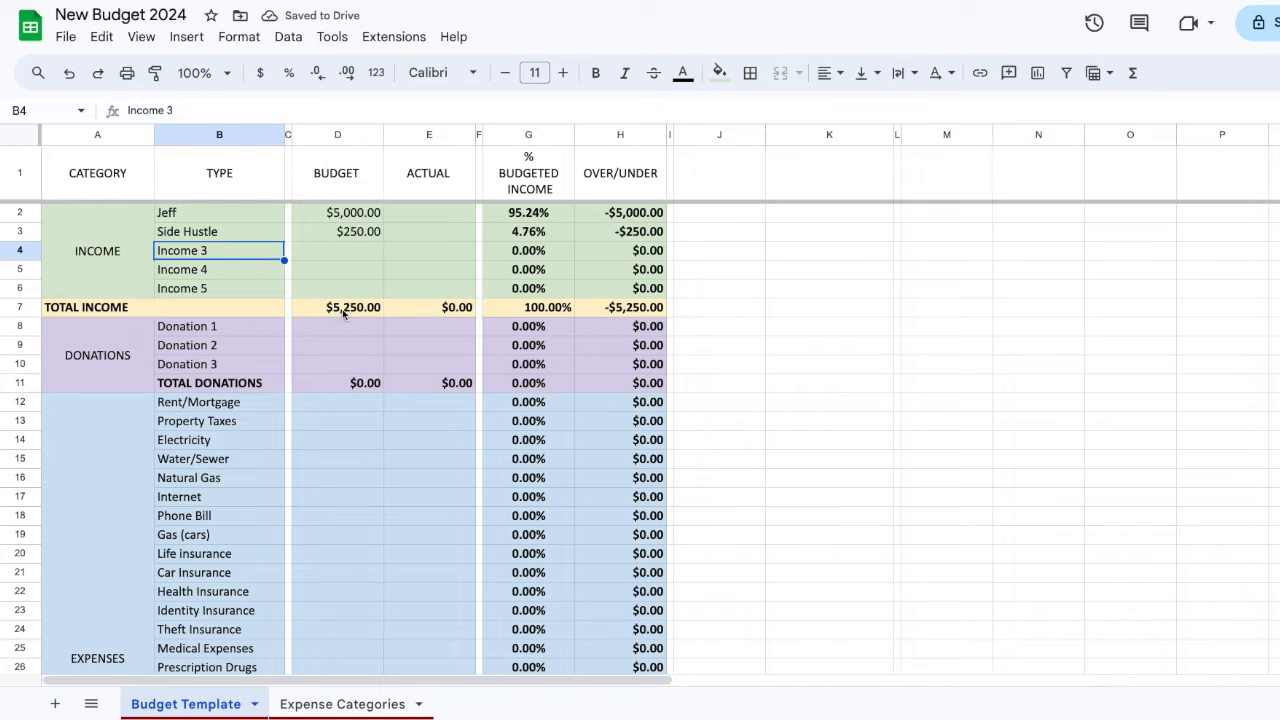
Delete the unused rows Income 3 through Income 5, and undo the deletion
left_click_drag(30, 253, 22, 288)
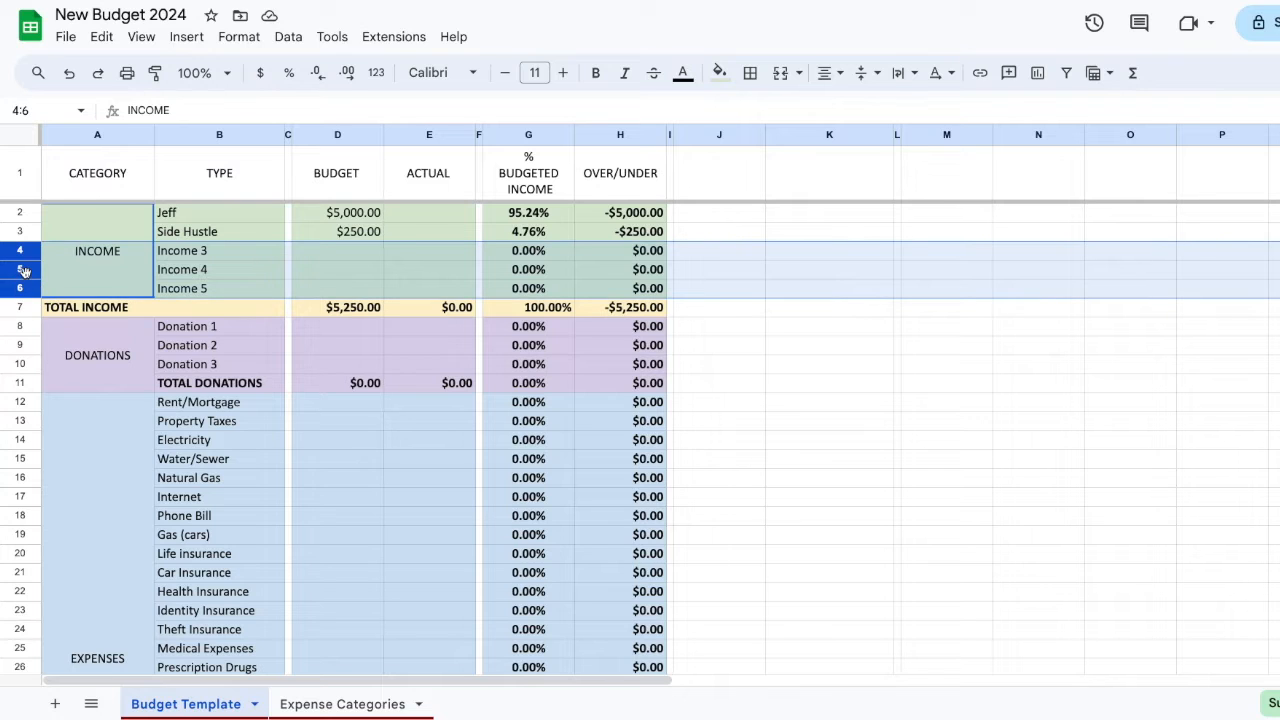
right_click(24, 270)
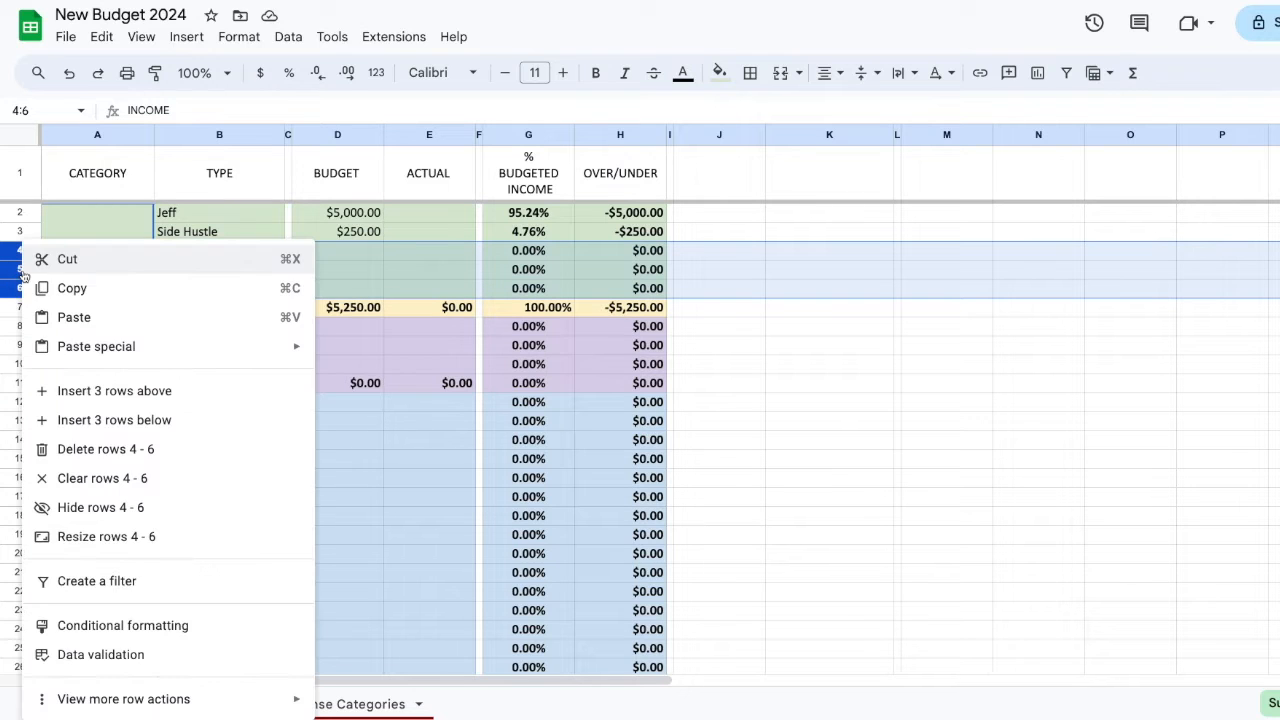
left_click(140, 452)
left_click(757, 344)
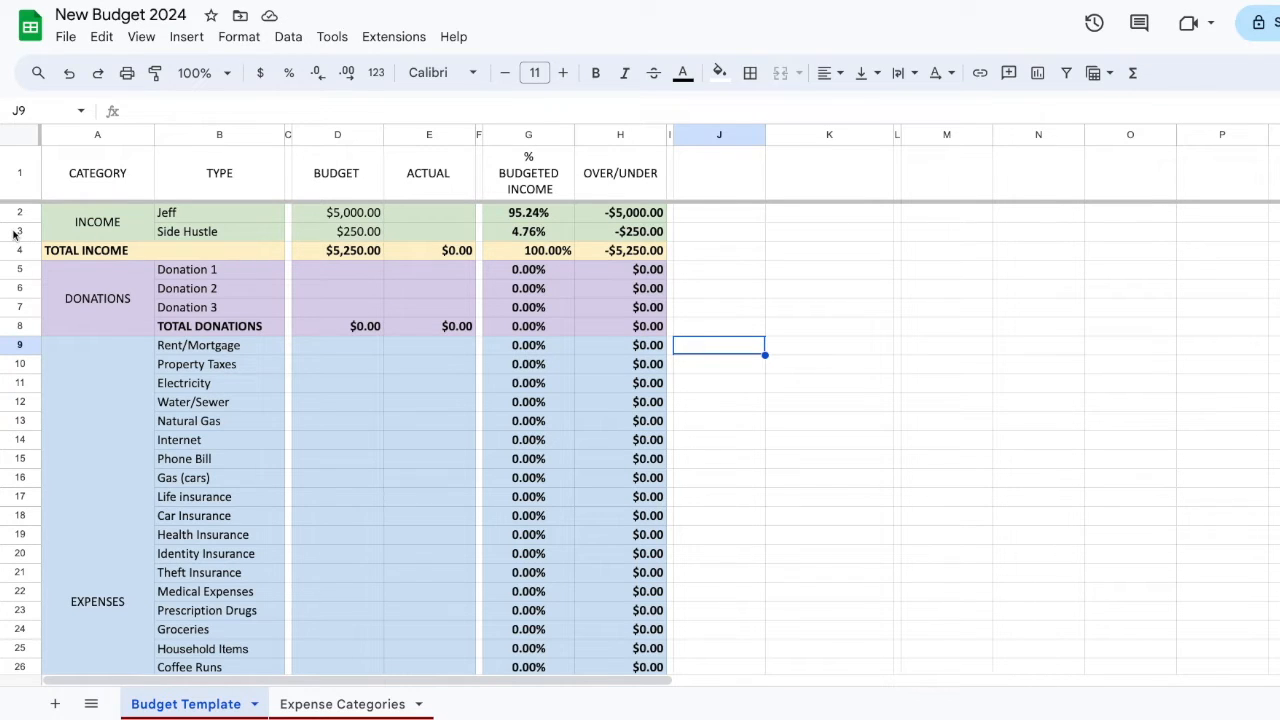
key("ctrl+z")
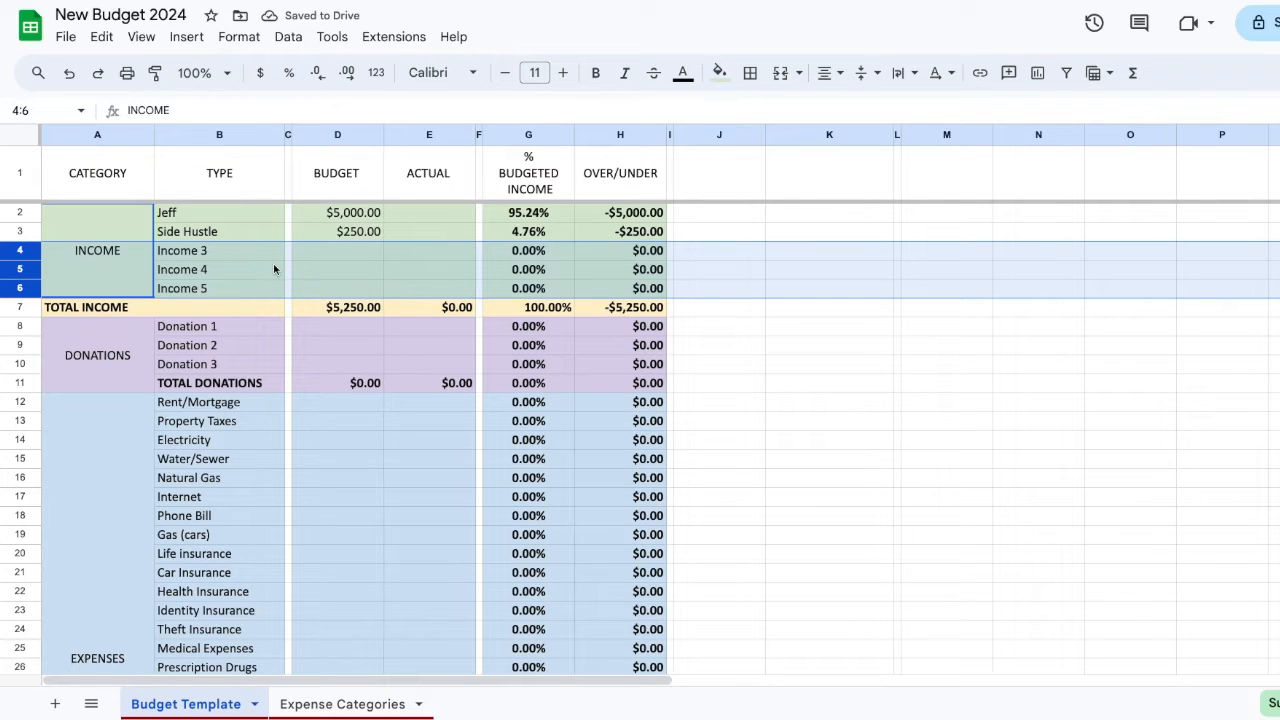
Insert one blank row above Income 4 in the income section
left_click(14, 213)
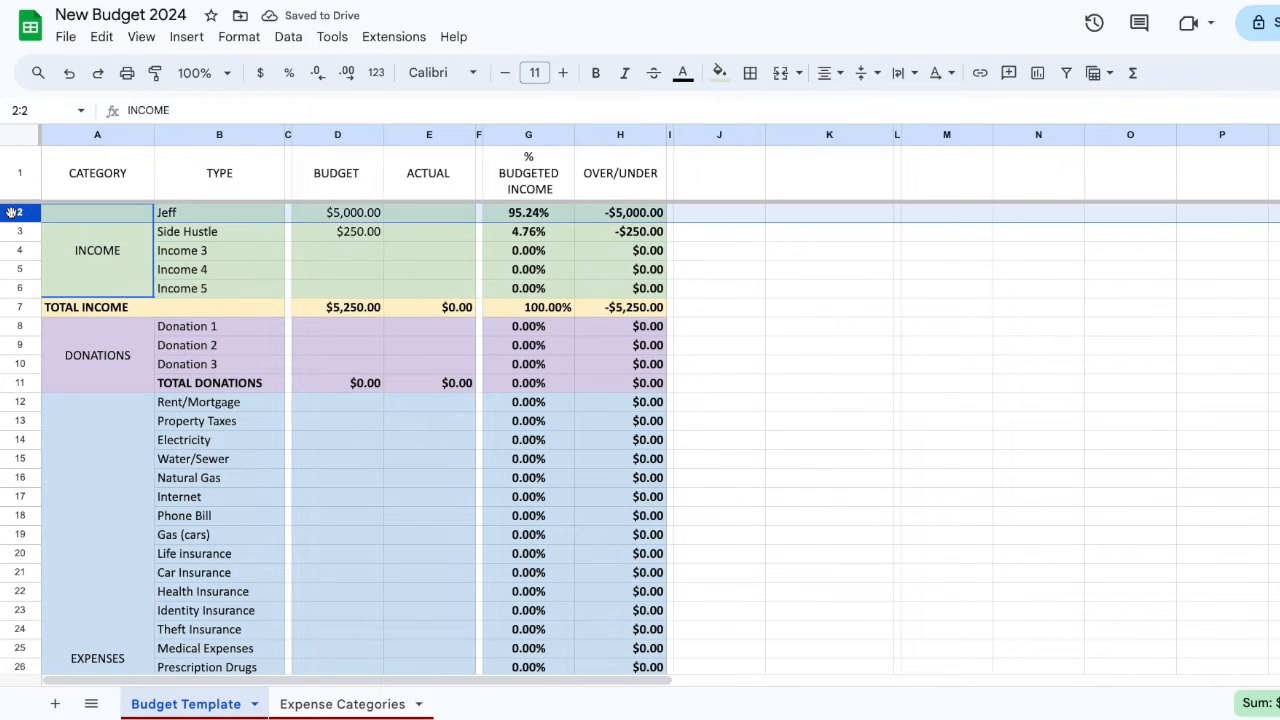
left_click(18, 289)
left_click(22, 269)
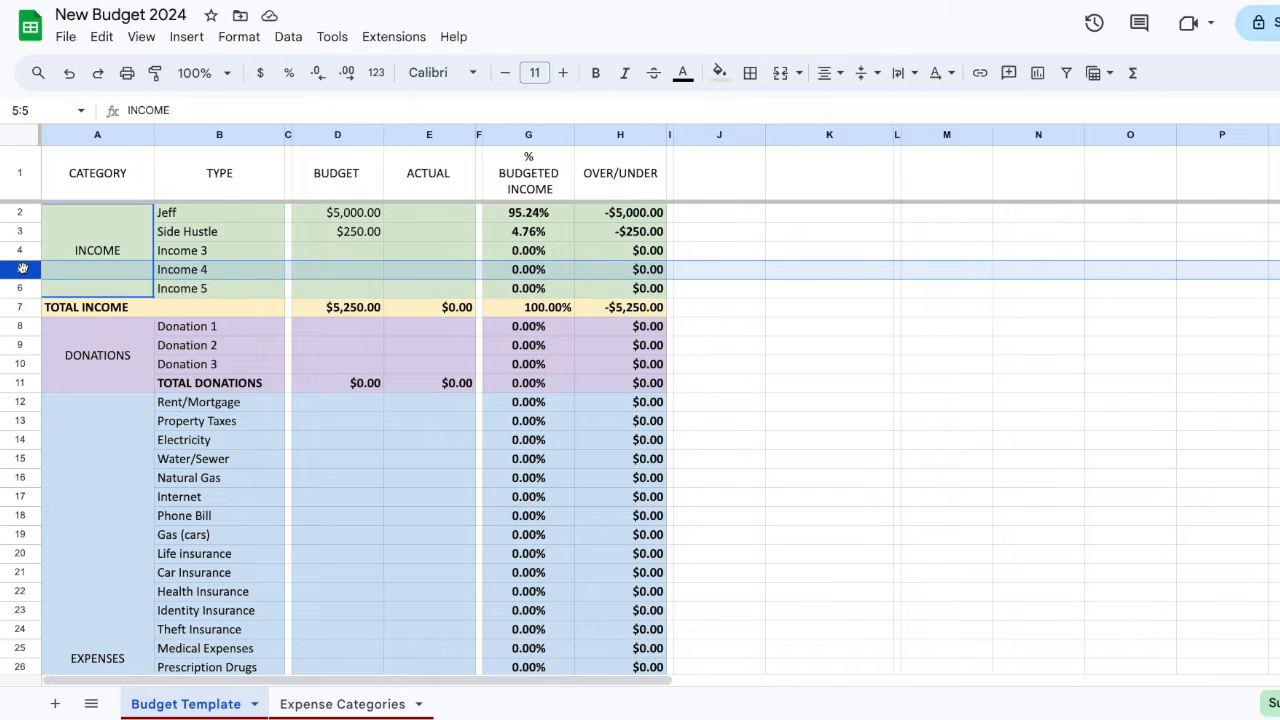
right_click(22, 269)
left_click(149, 381)
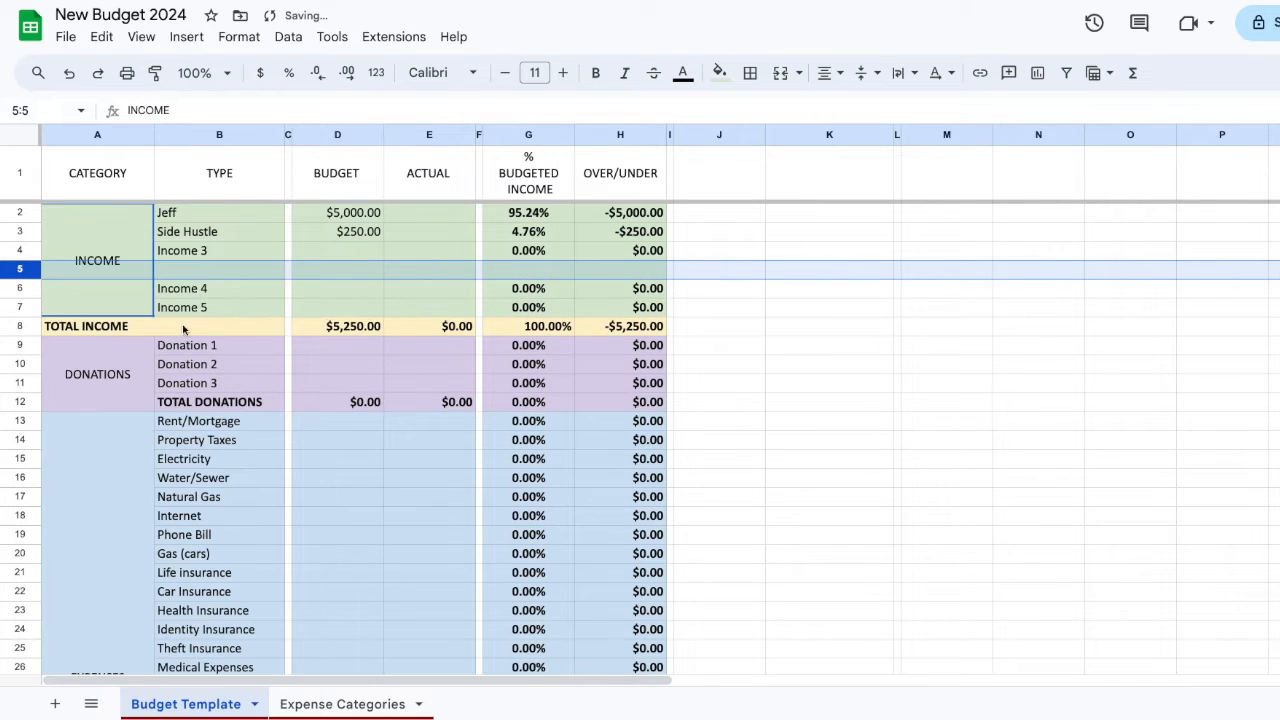
Label the blank income row Side Job and fill the % budgeted income and over/under formulas into it from the Income 3 row
left_click(196, 268)
type("Side Job")
key("Tab")
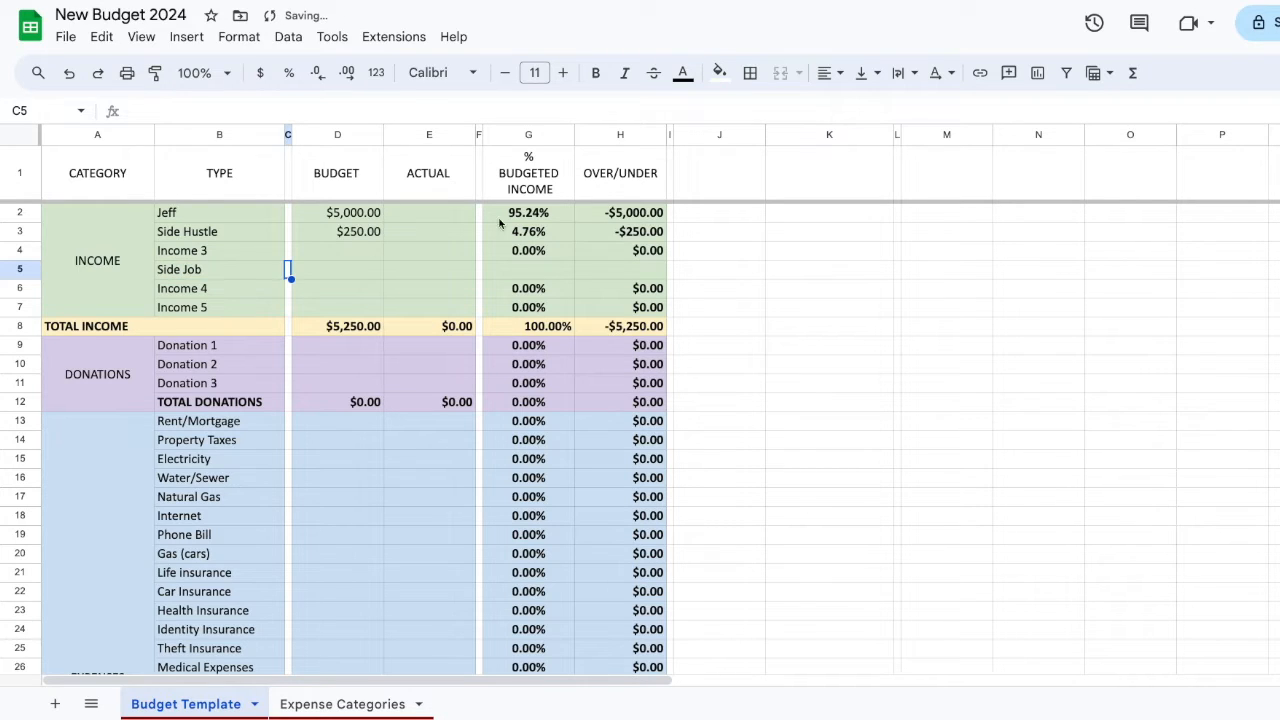
left_click_drag(543, 250, 691, 279)
left_click(775, 290)
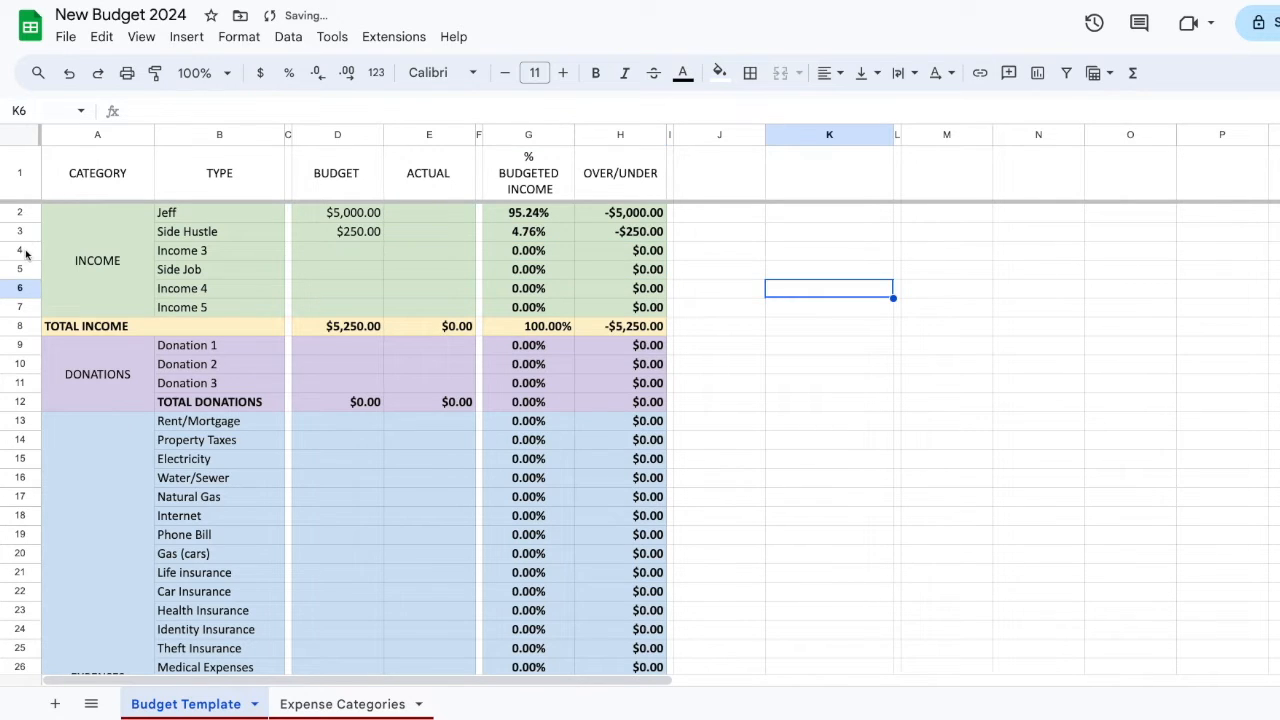
Delete the Income 3, Side Job, Income 4 and Income 5 rows from the income section
left_click_drag(26, 251, 23, 307)
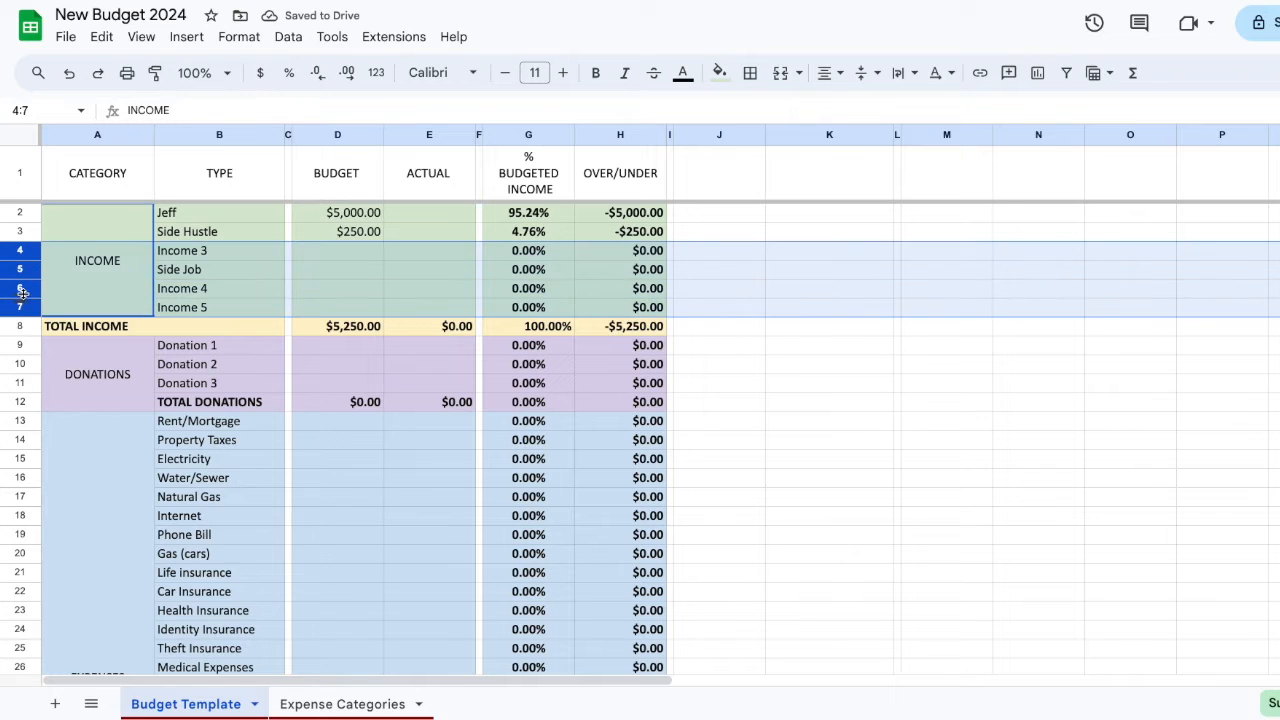
right_click(23, 293)
left_click(140, 445)
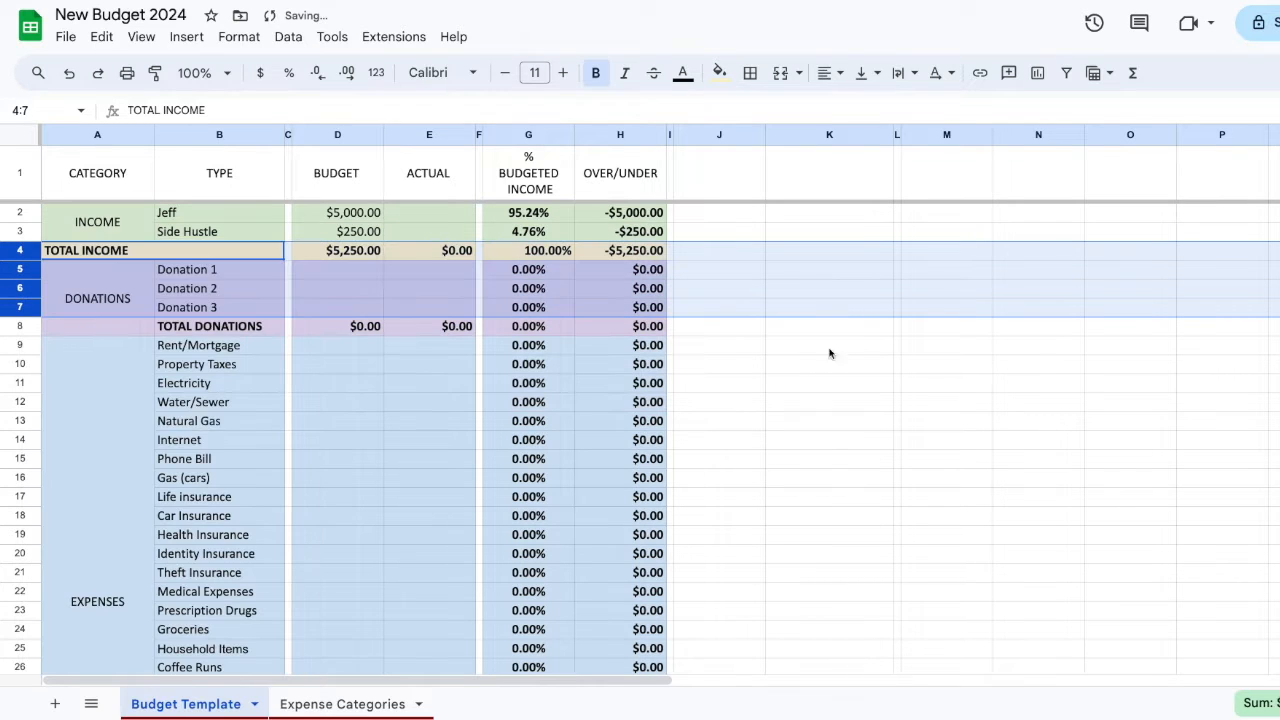
left_click(858, 349)
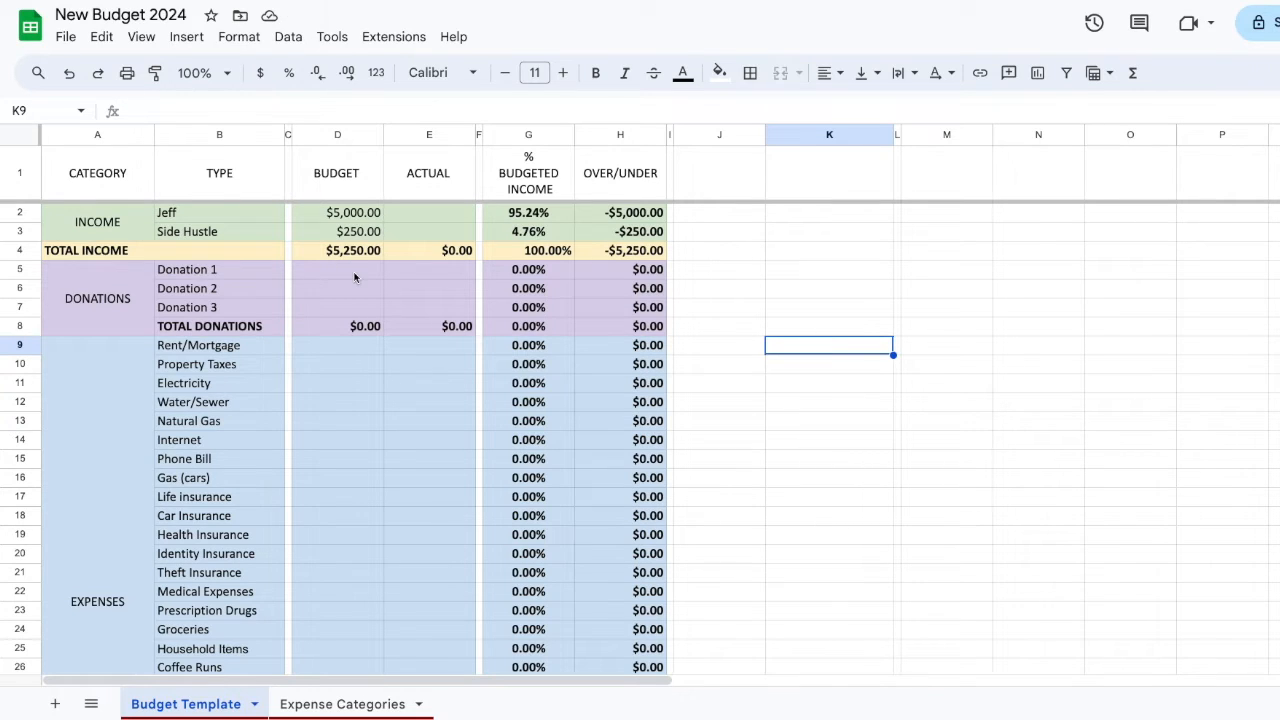
Rename Donation 1 as Church and set its budget to 500
left_click(354, 278)
left_click(256, 277)
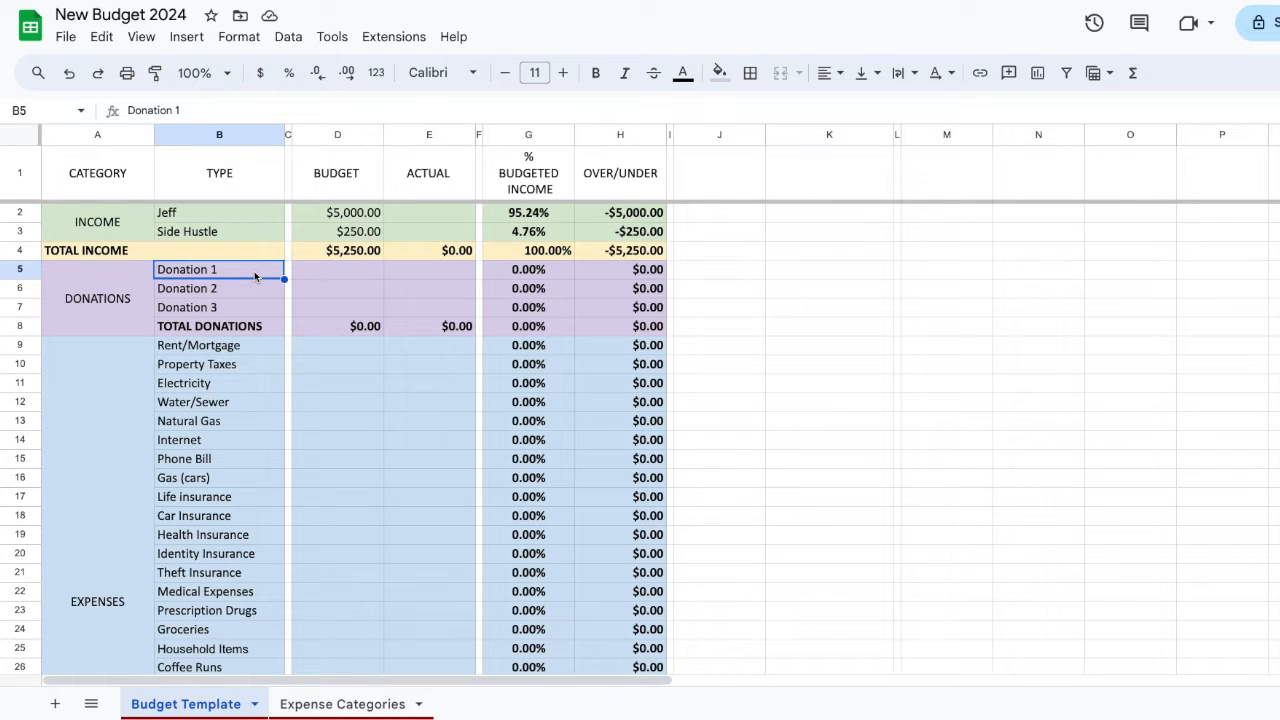
type("Church")
key("Tab")
key("Tab")
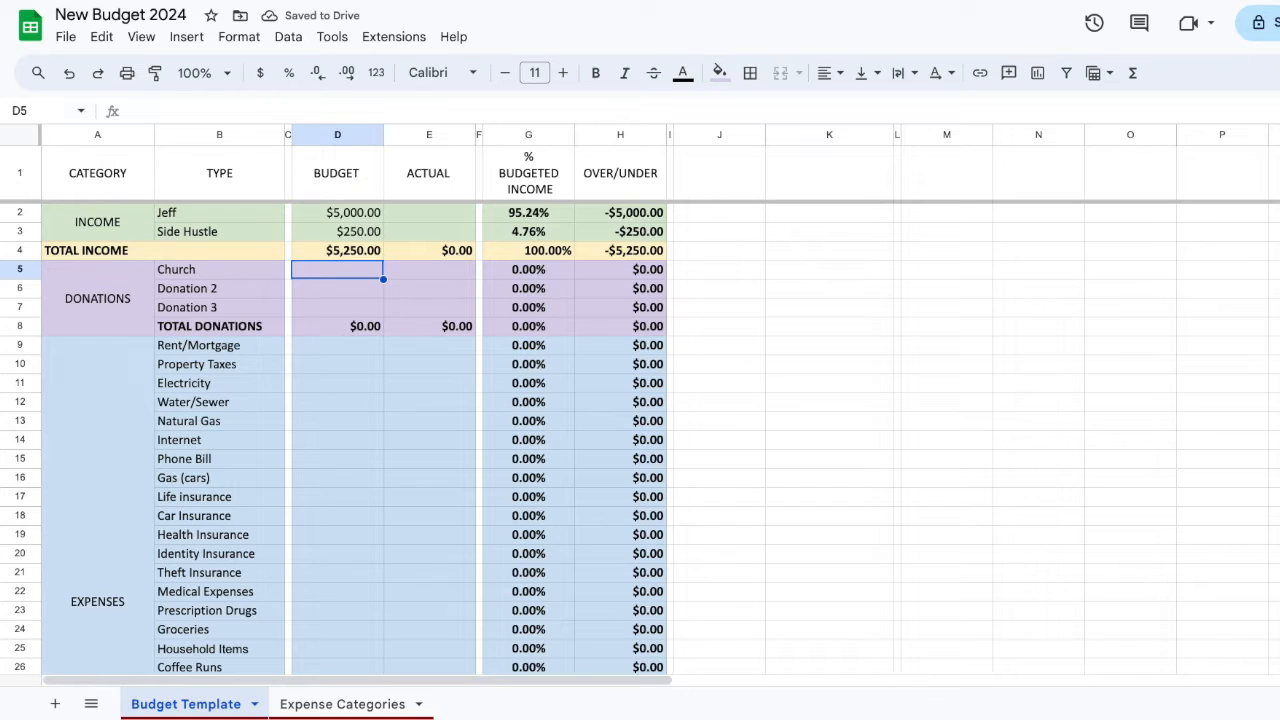
type("500")
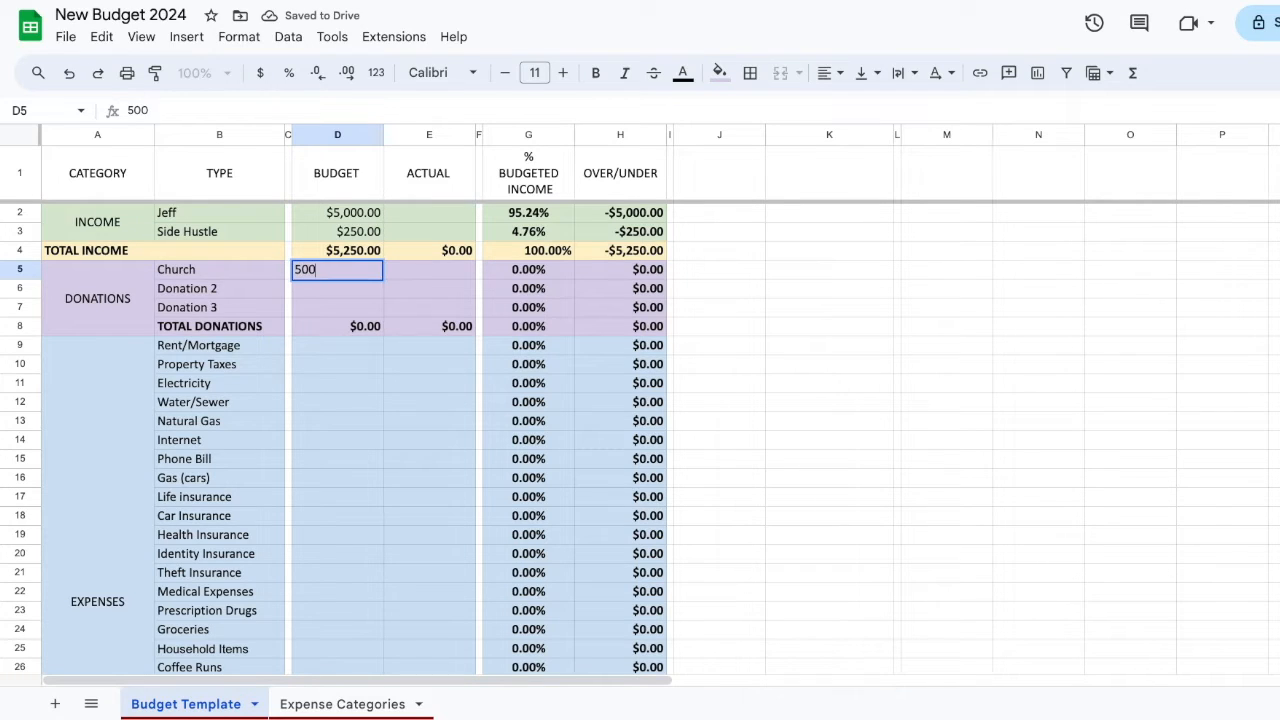
key("Return")
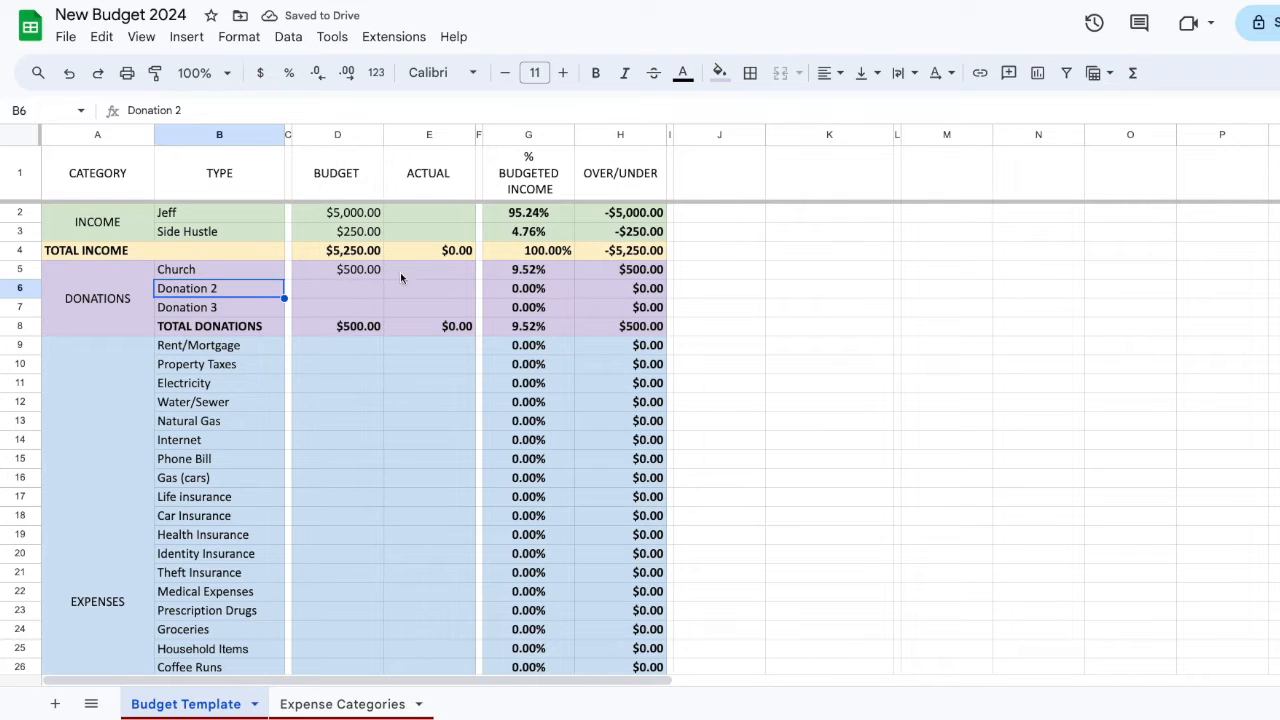
left_click(545, 273)
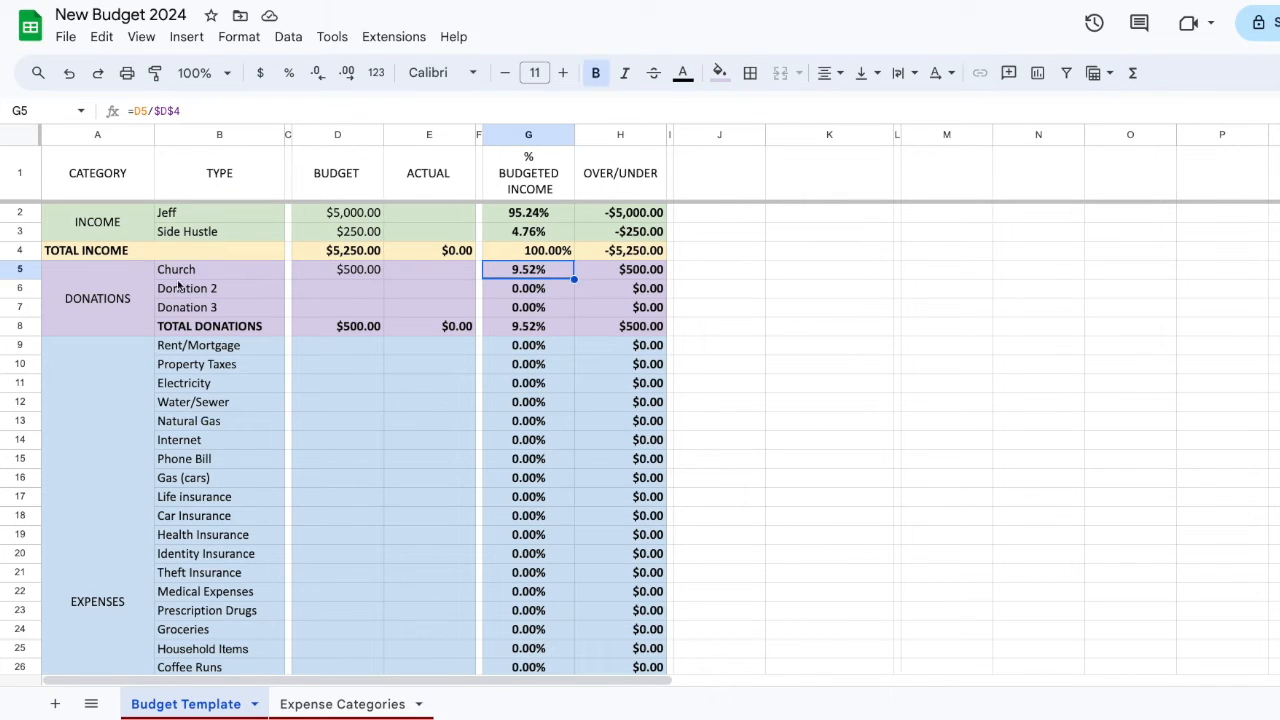
Delete the unused Donation 2 and Donation 3 rows
left_click_drag(24, 289, 20, 311)
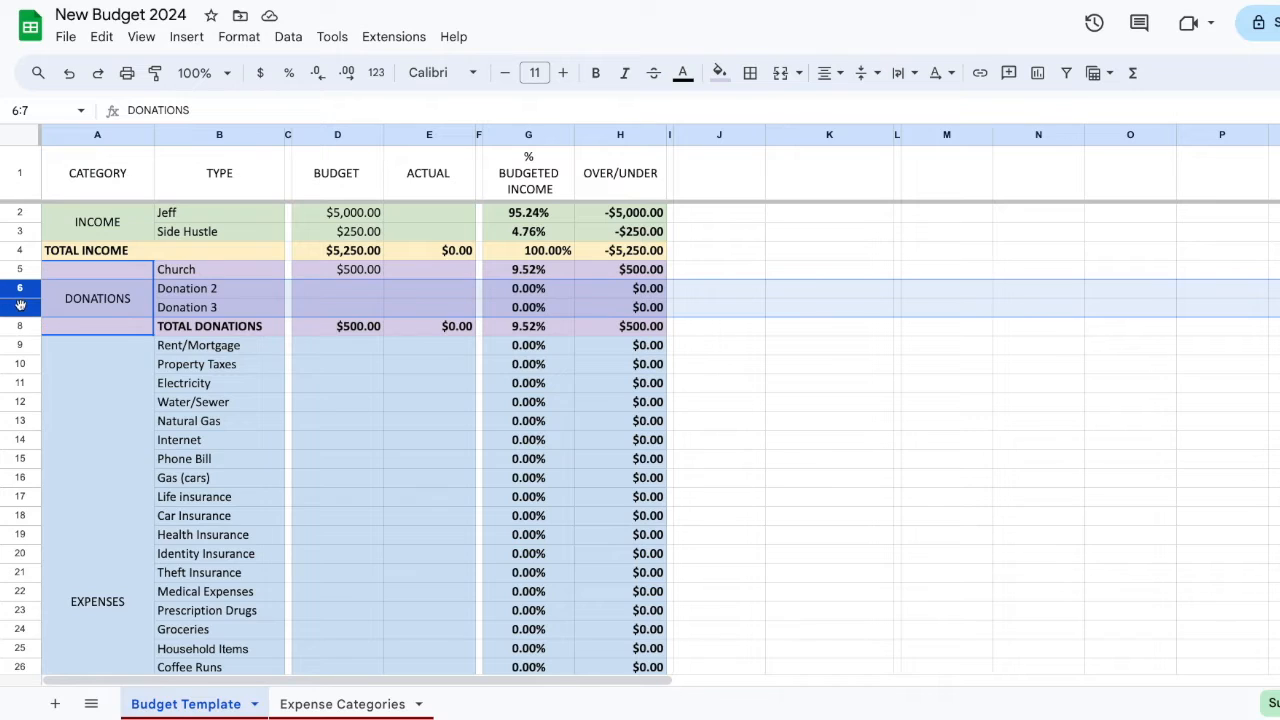
right_click(22, 309)
left_click(104, 449)
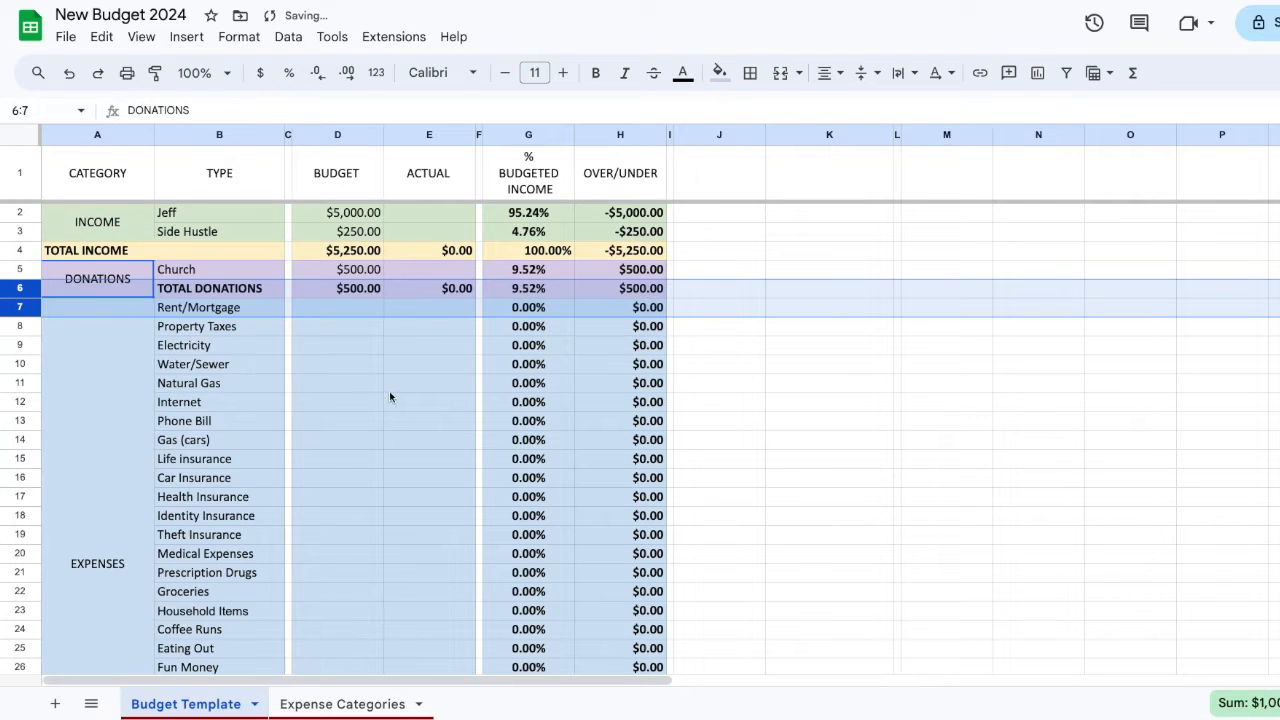
left_click(395, 386)
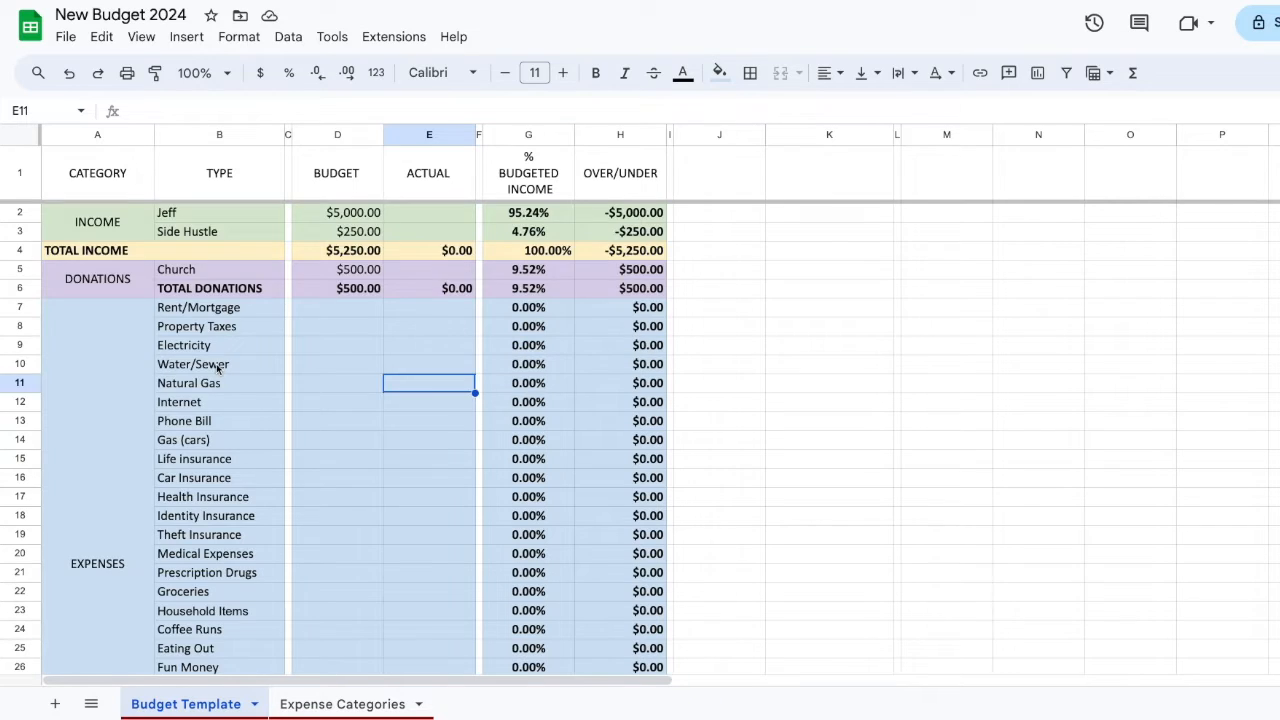
Set the Rent/Mortgage budget to 1500 and check that row's % budgeted income formula
scroll(213, 363, "down", 2)
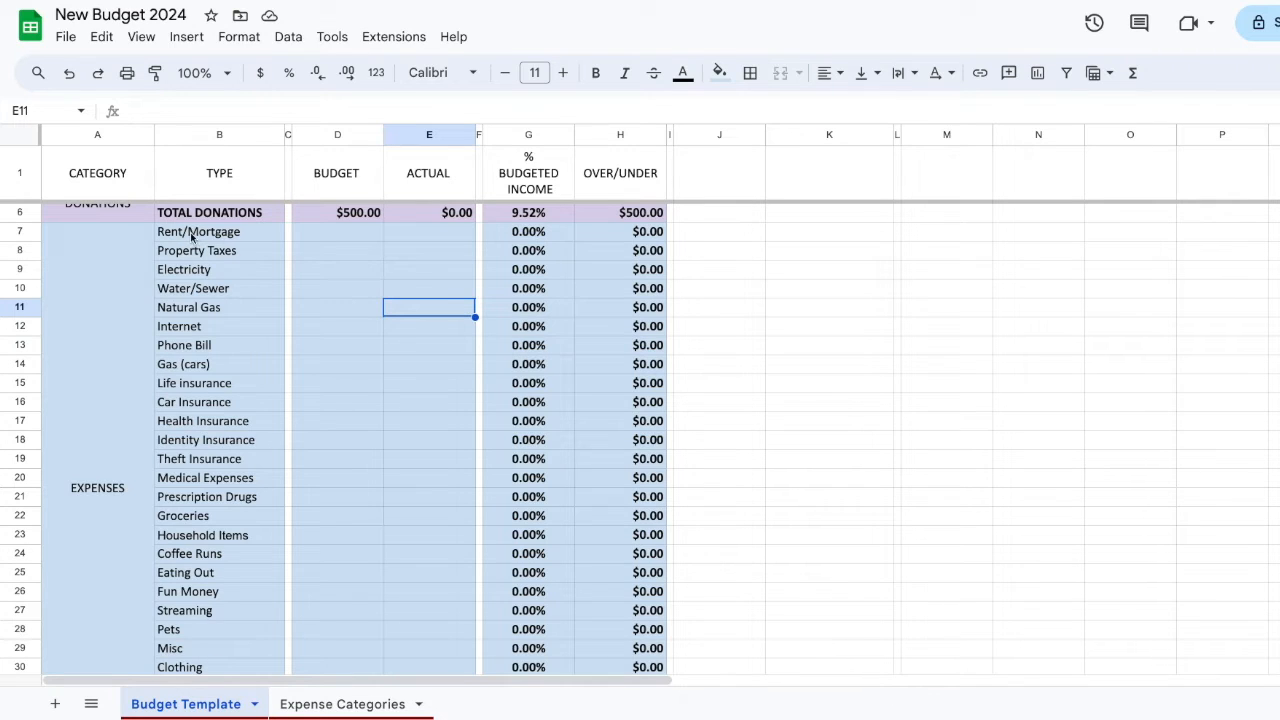
left_click(330, 234)
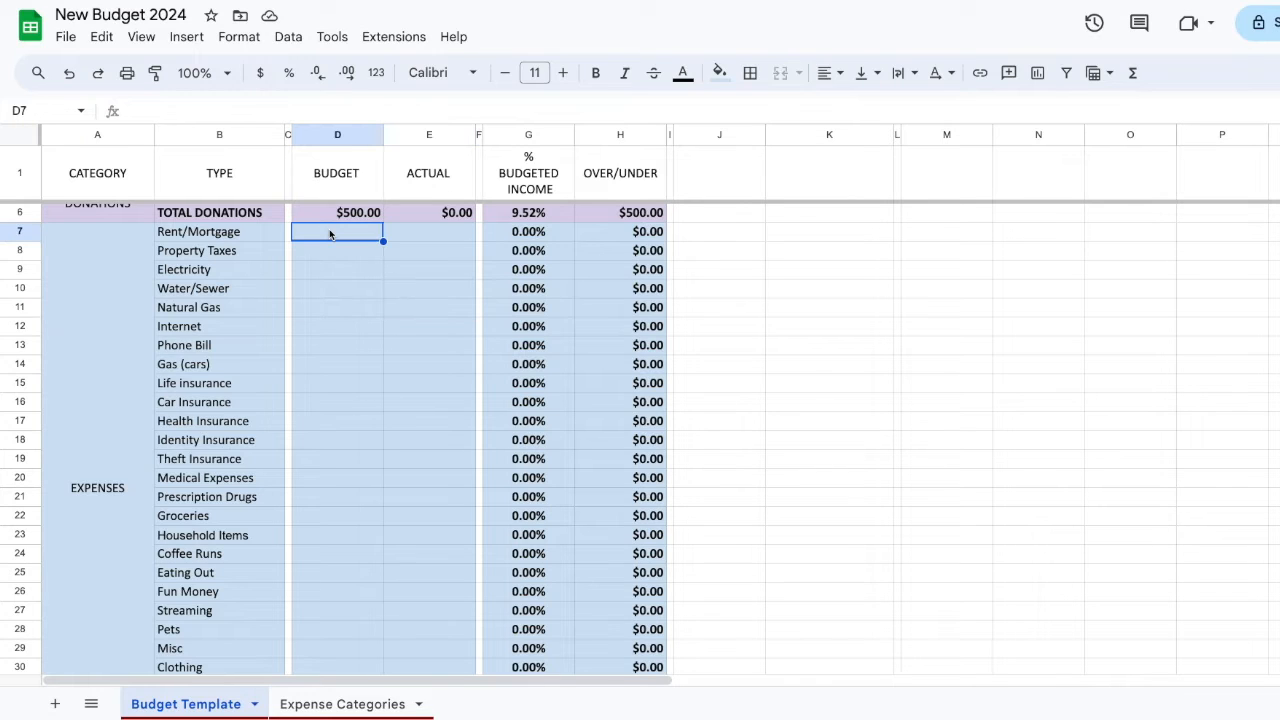
type("1500")
key("Return")
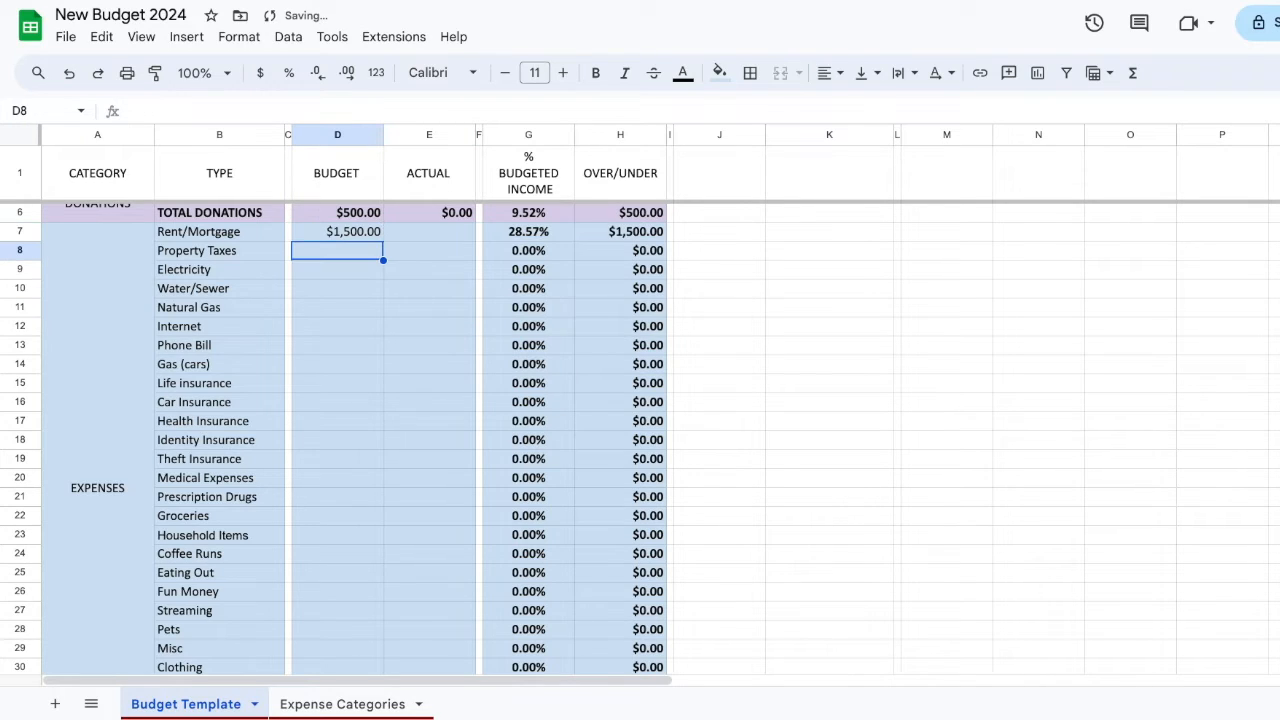
scroll(328, 245, "up", 2)
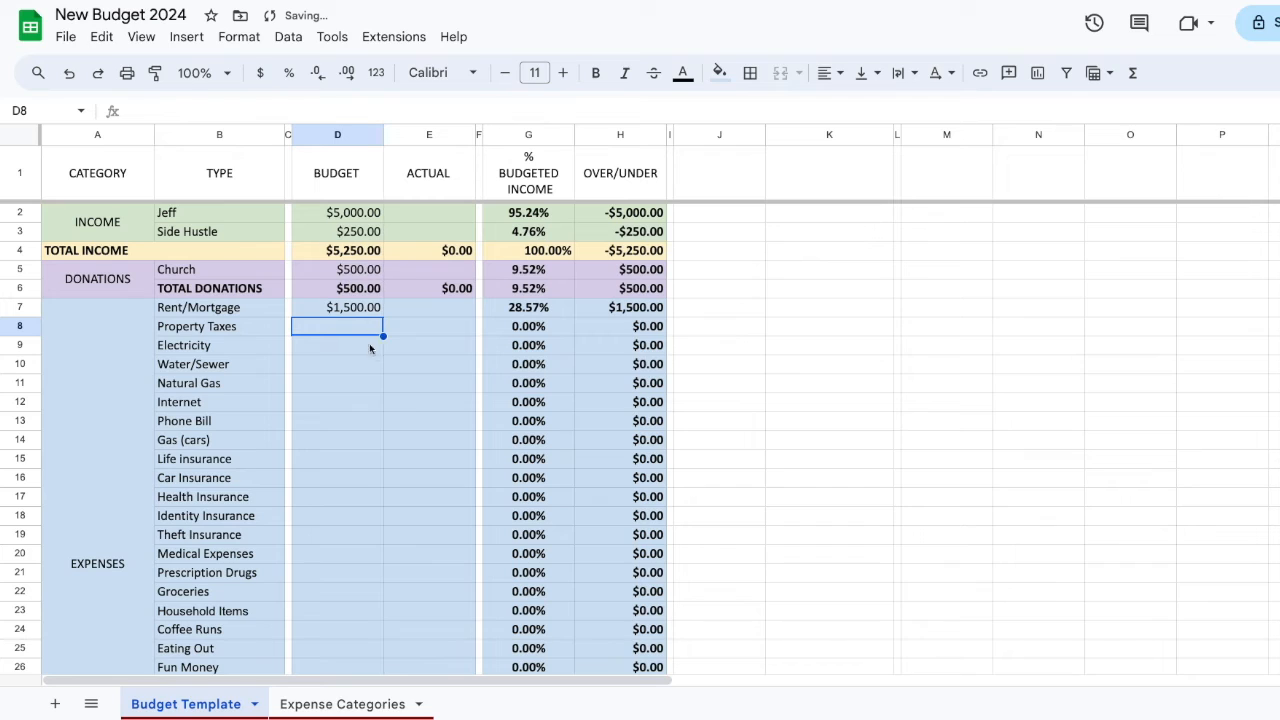
left_click(542, 313)
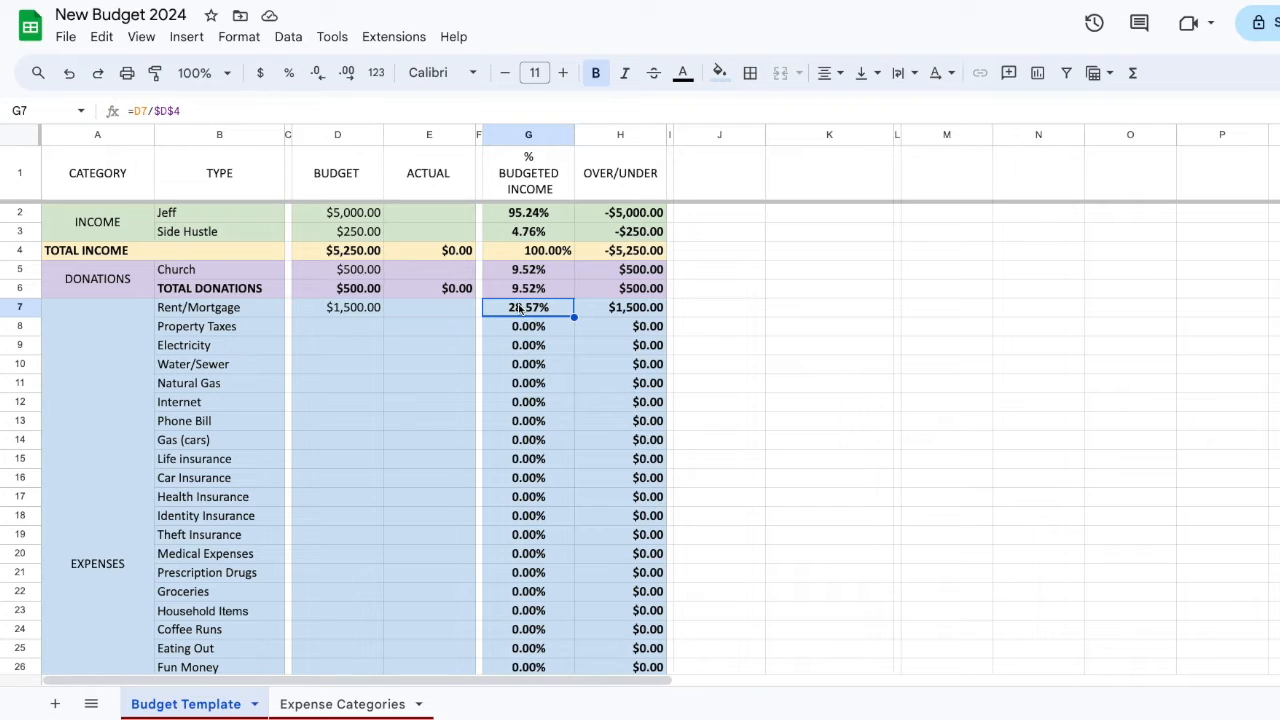
Review the expense types from Rent/Mortgage down to Eating Out and delete the Health Insurance row
left_click_drag(236, 310, 231, 652)
scroll(237, 605, "down", 2)
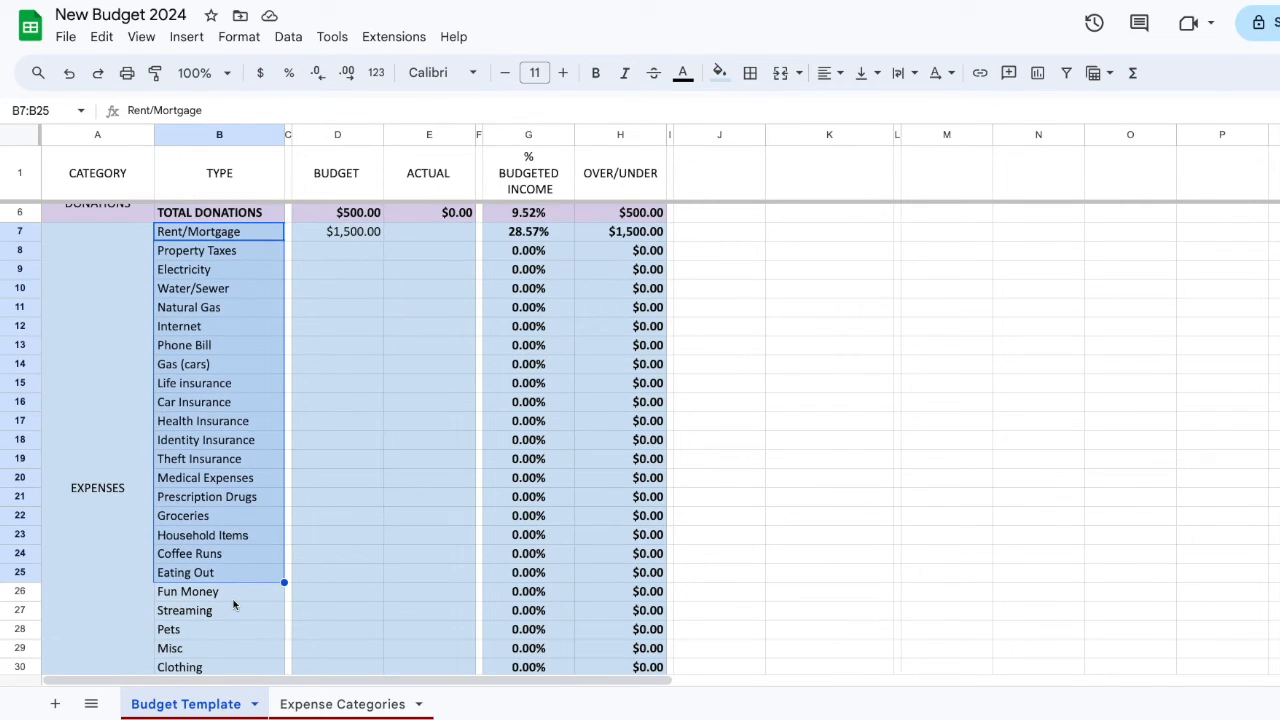
left_click(314, 500)
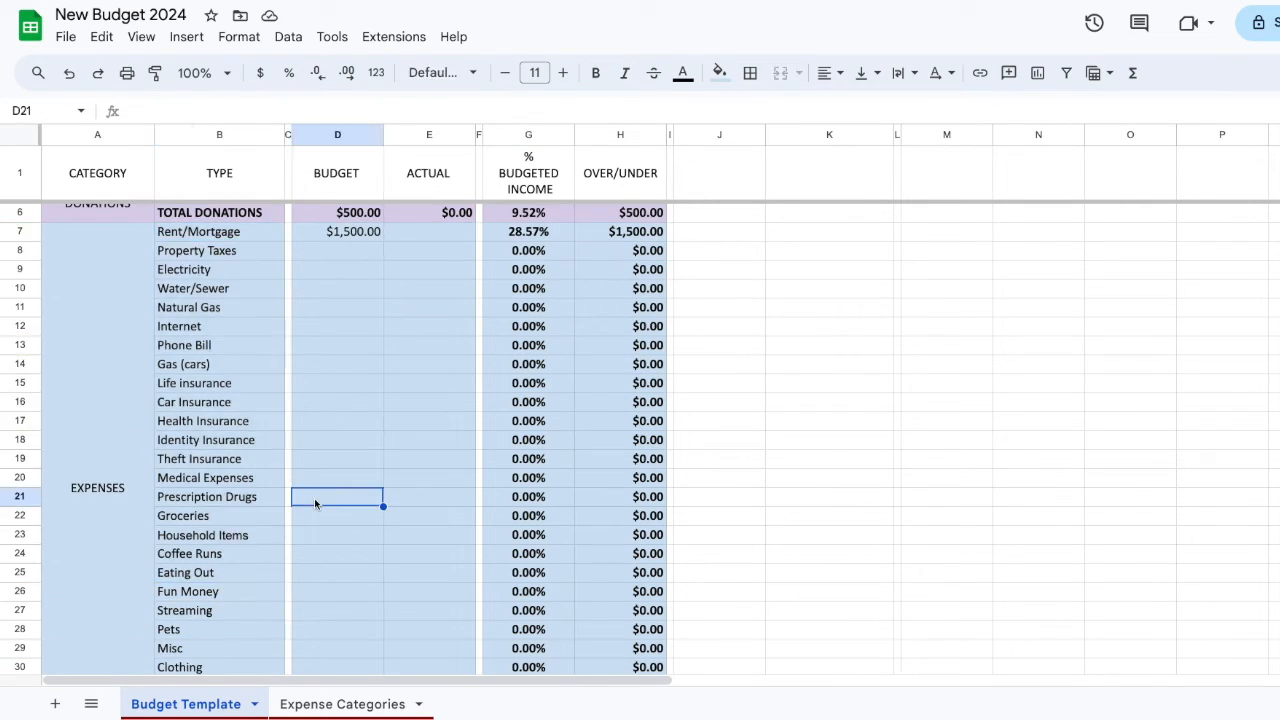
left_click(20, 421)
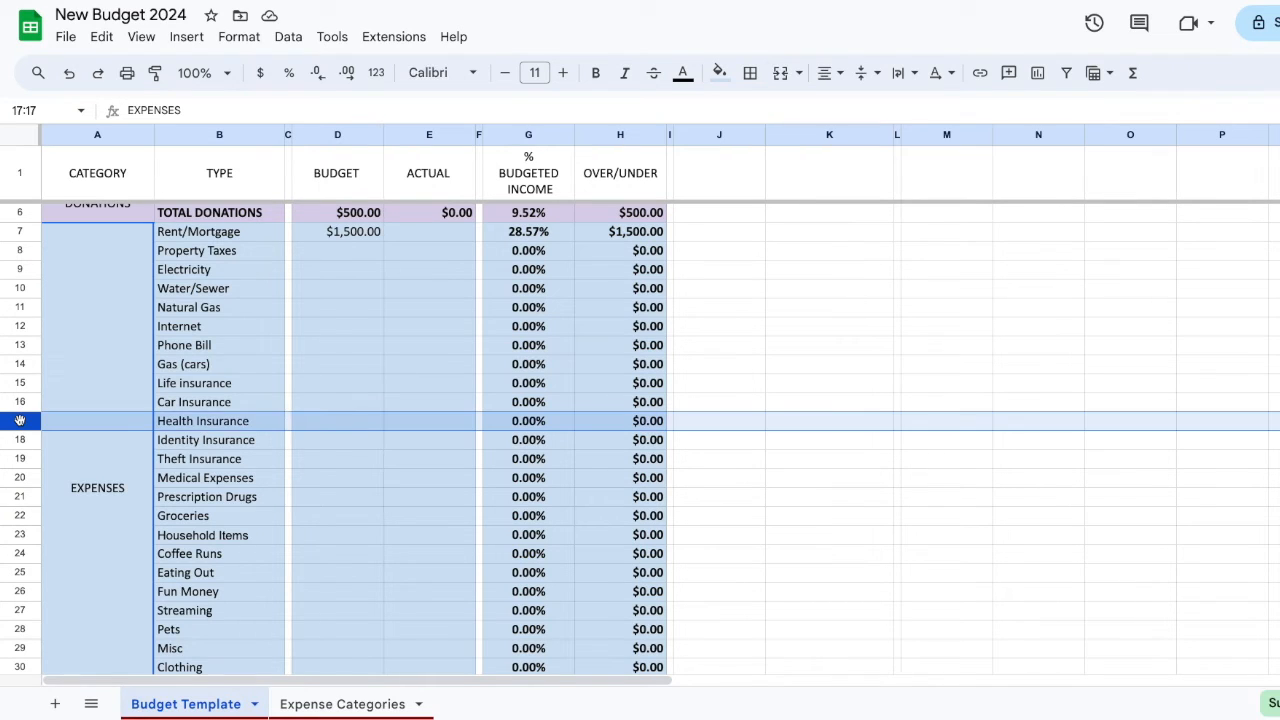
right_click(20, 421)
left_click(80, 449)
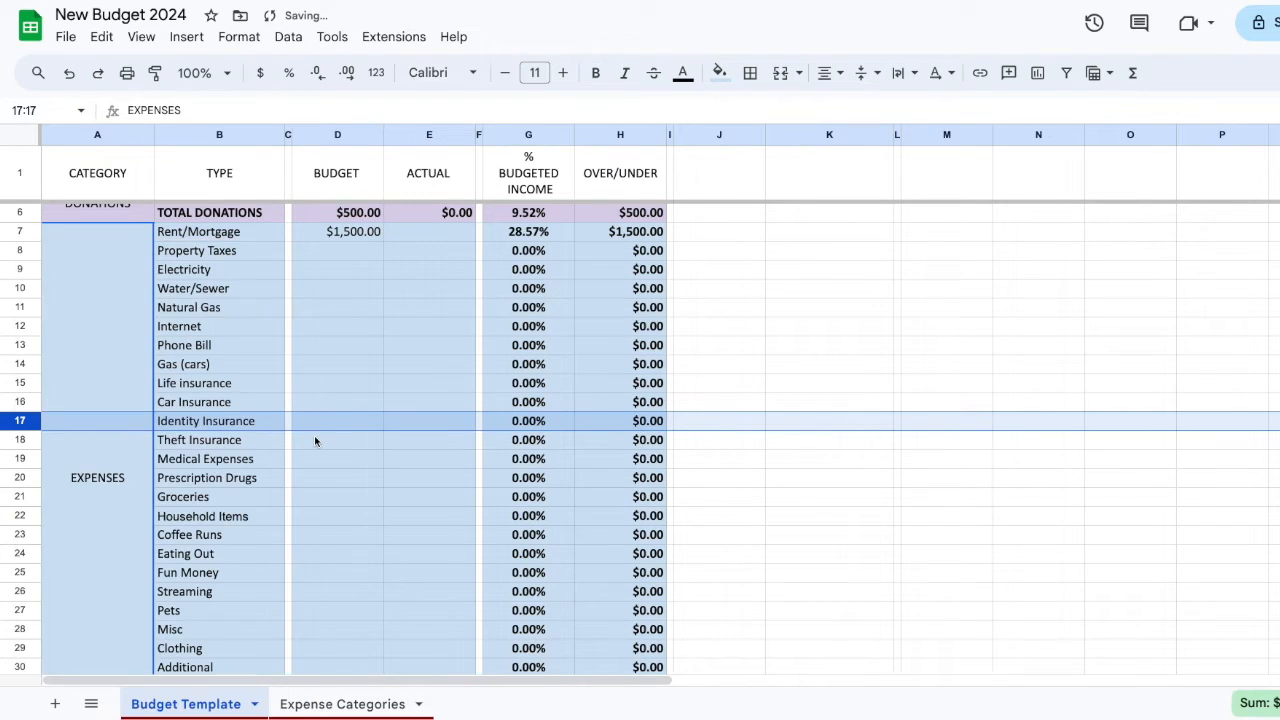
Rename the Identity Insurance expense as Cell Phone Insurance
left_click(209, 425)
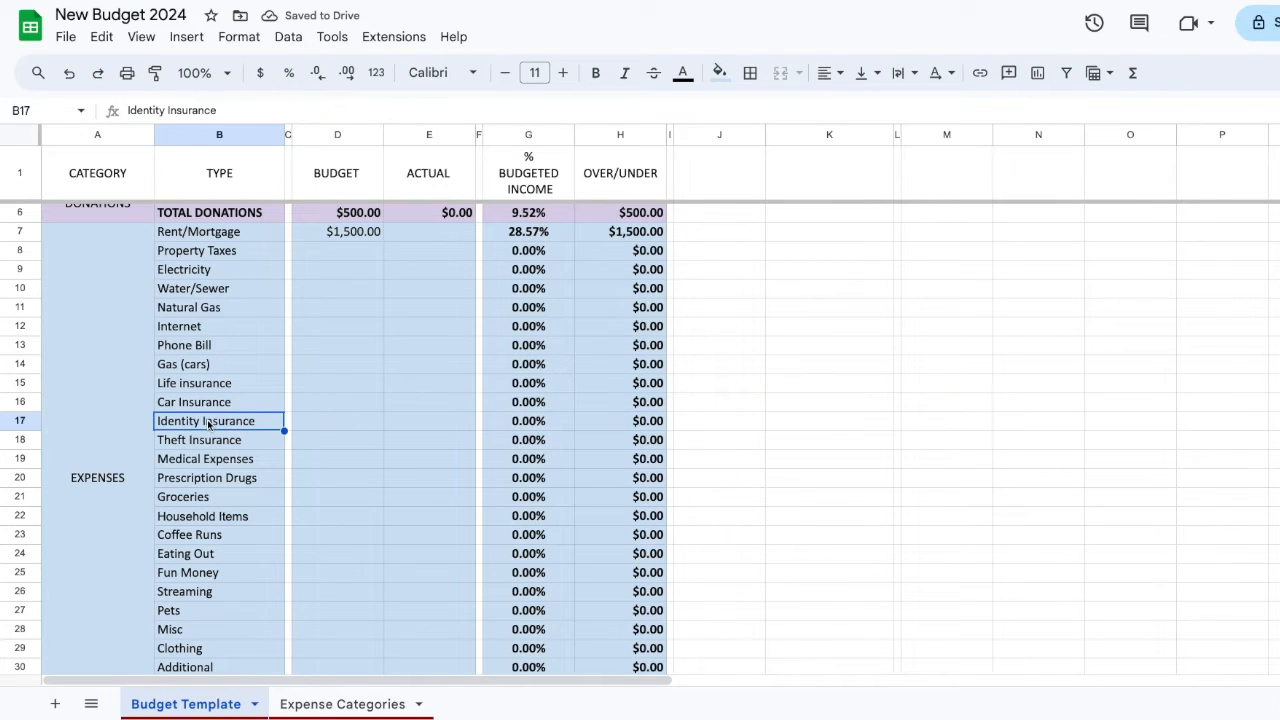
double_click(207, 424)
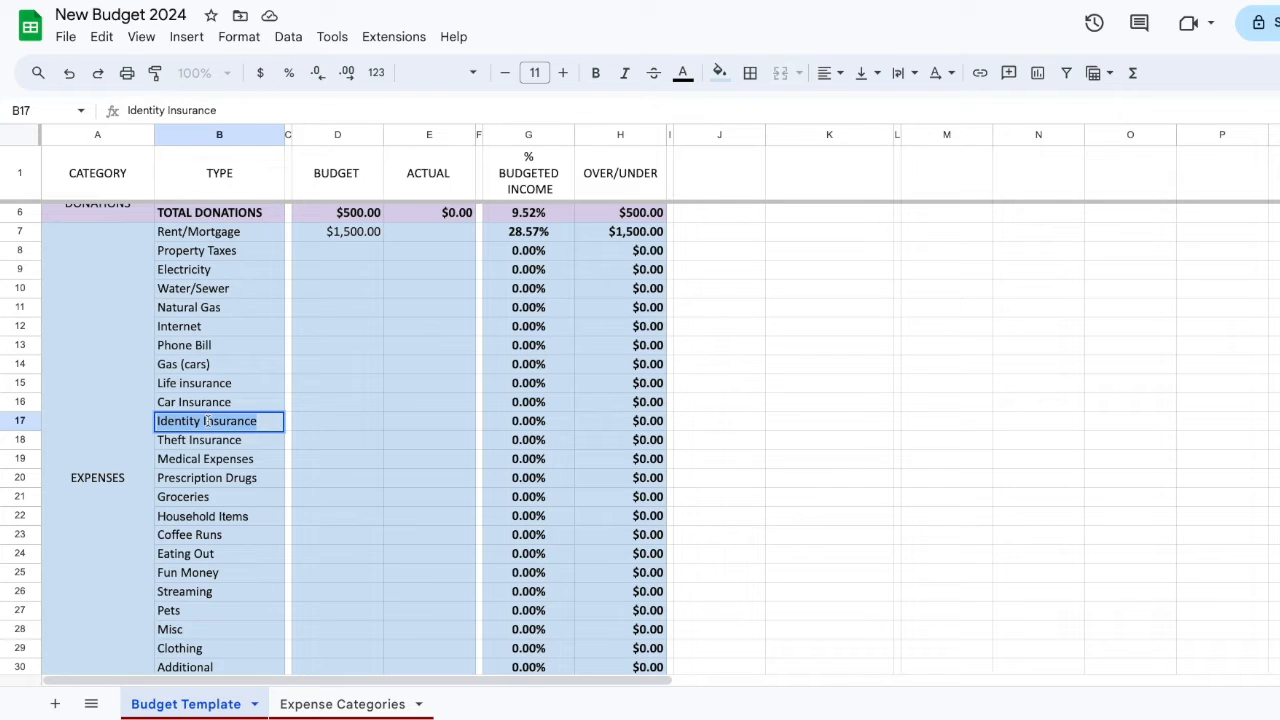
type("Cell Phone Insurance")
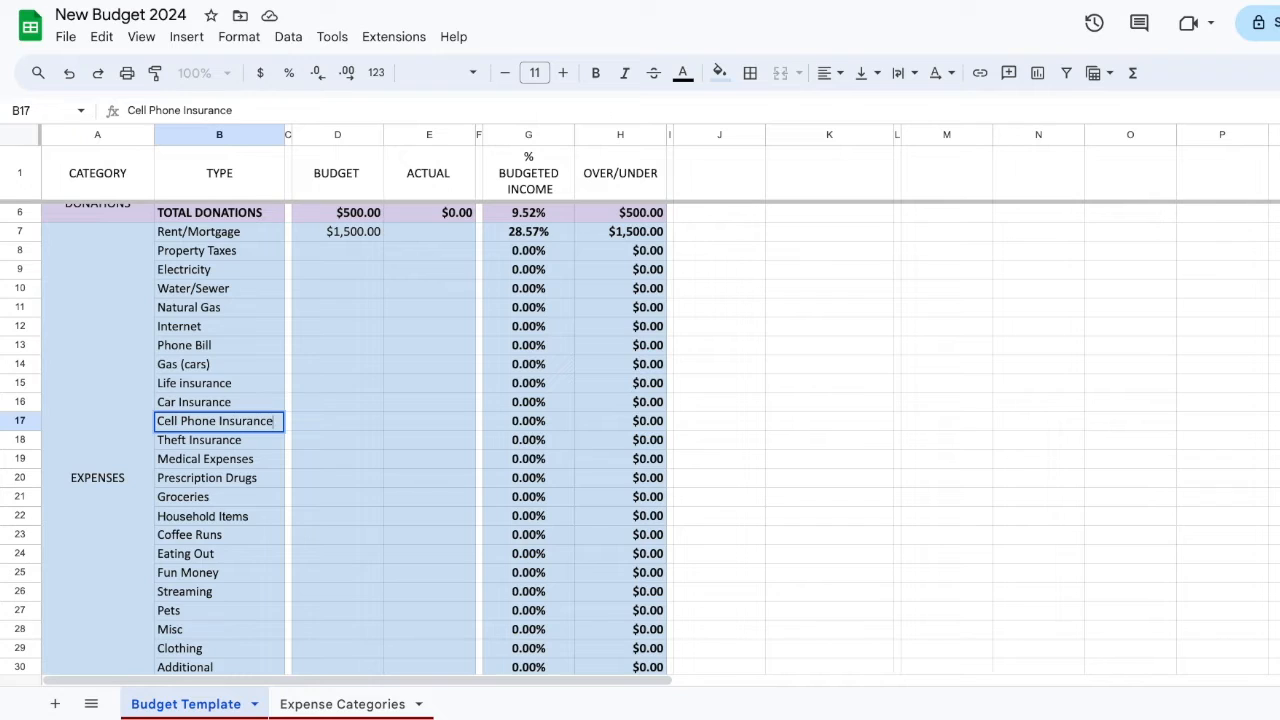
key("Return")
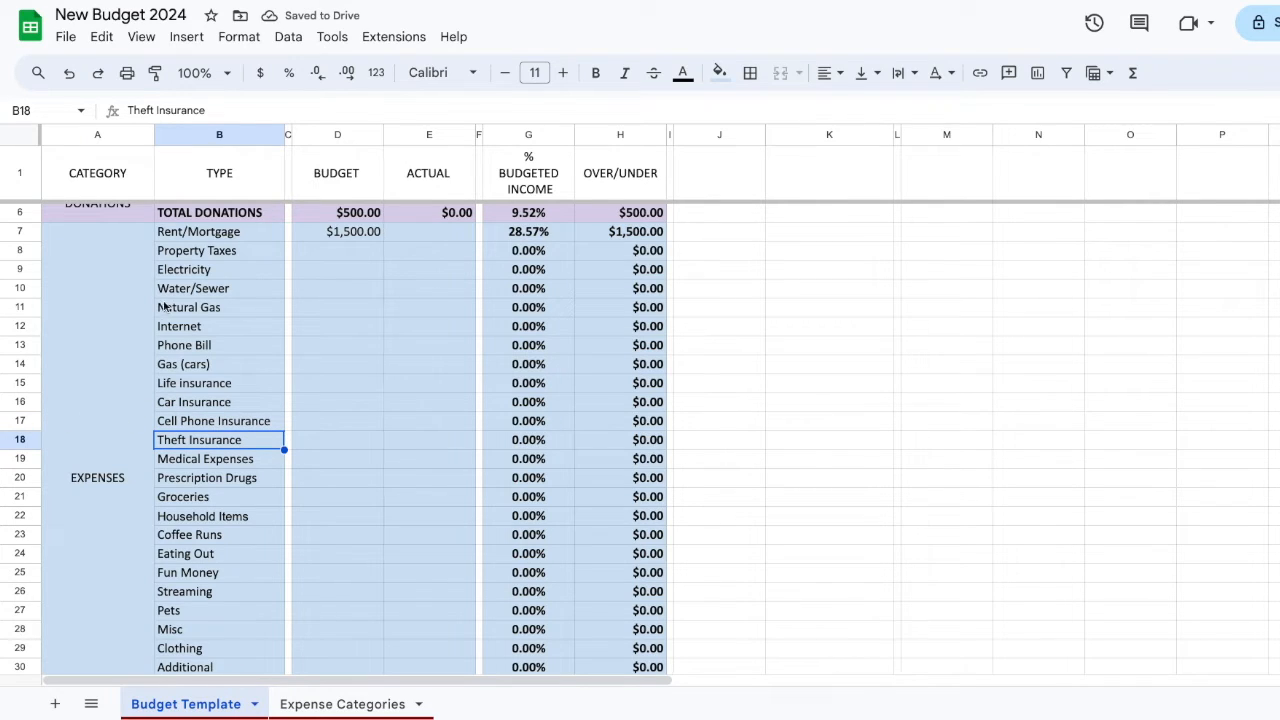
Review the category ideas on the Expense Categories sheet, including Sports/Activities through Car Insurance, and return to the Budget Template sheet
left_click(338, 704)
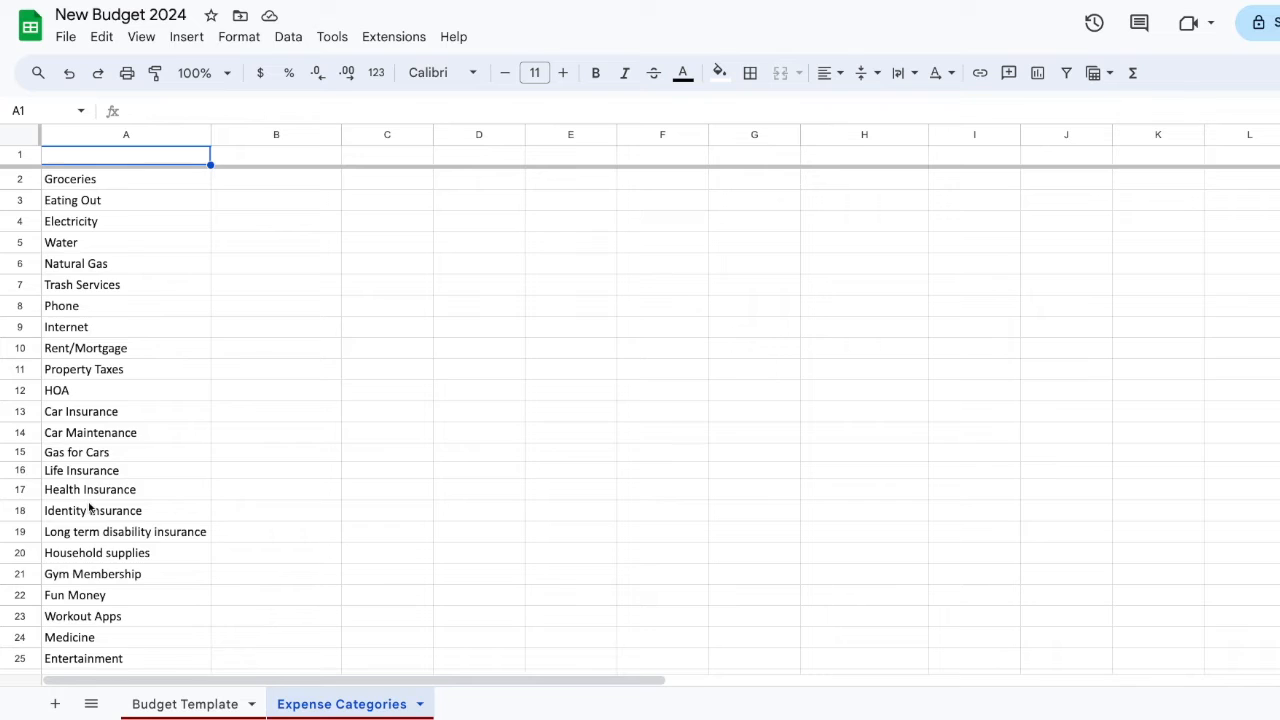
scroll(90, 508, "down", 2)
scroll(90, 508, "down", 3)
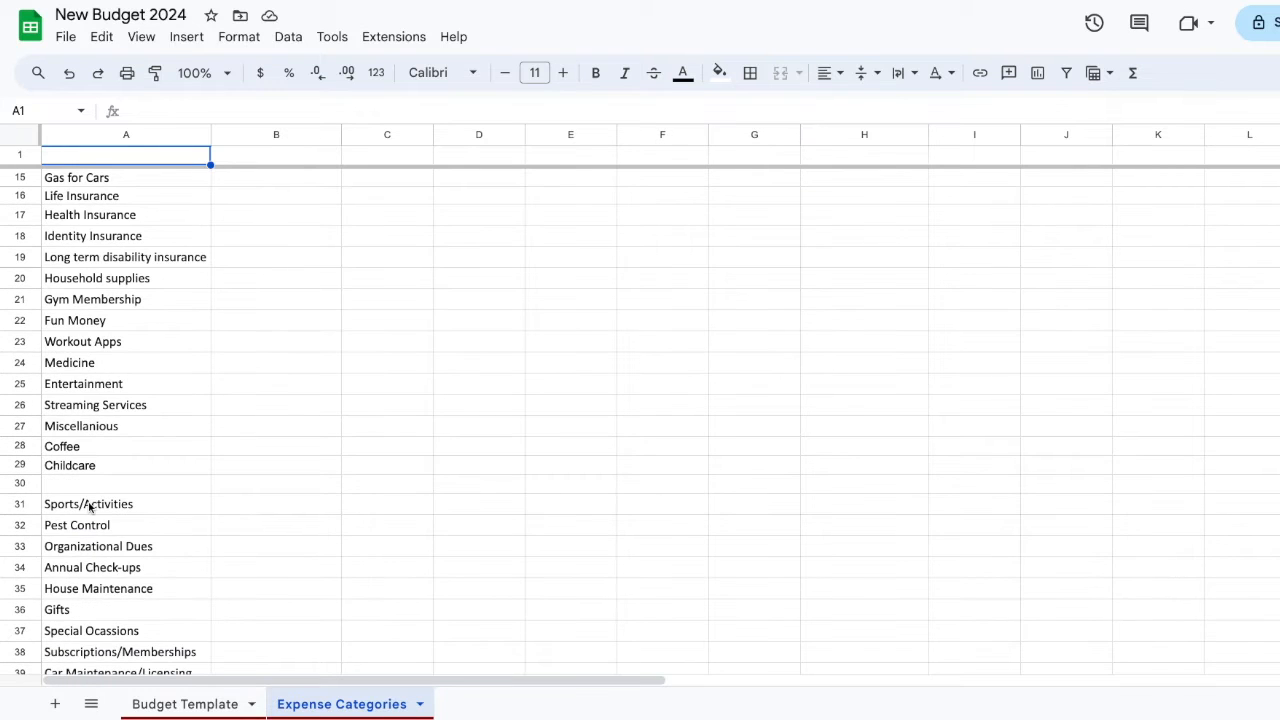
left_click_drag(67, 451, 117, 640)
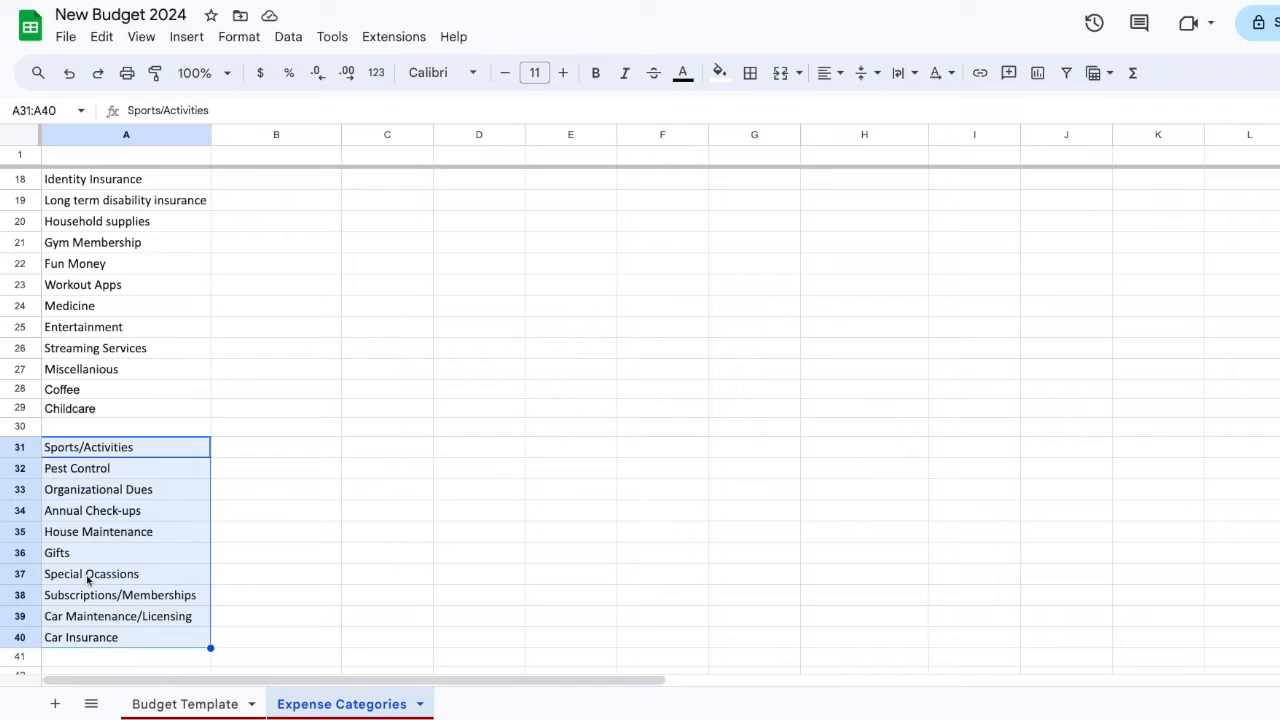
left_click(198, 708)
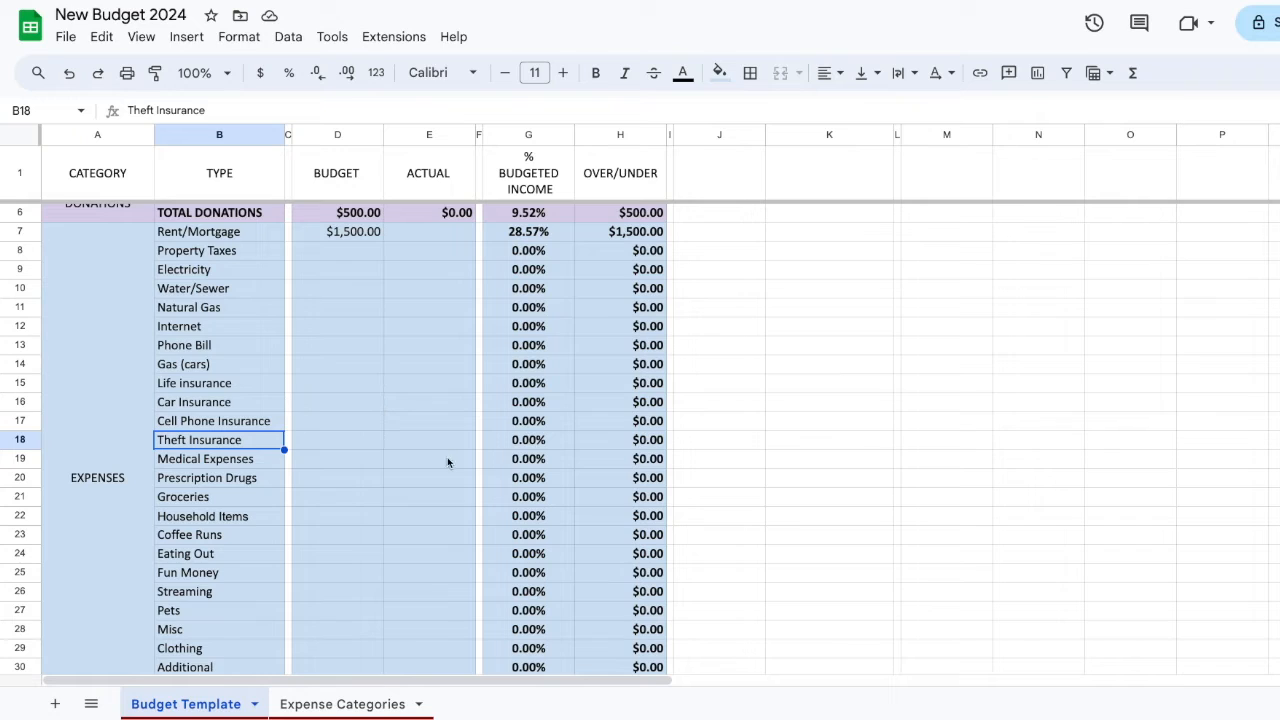
left_click(349, 272)
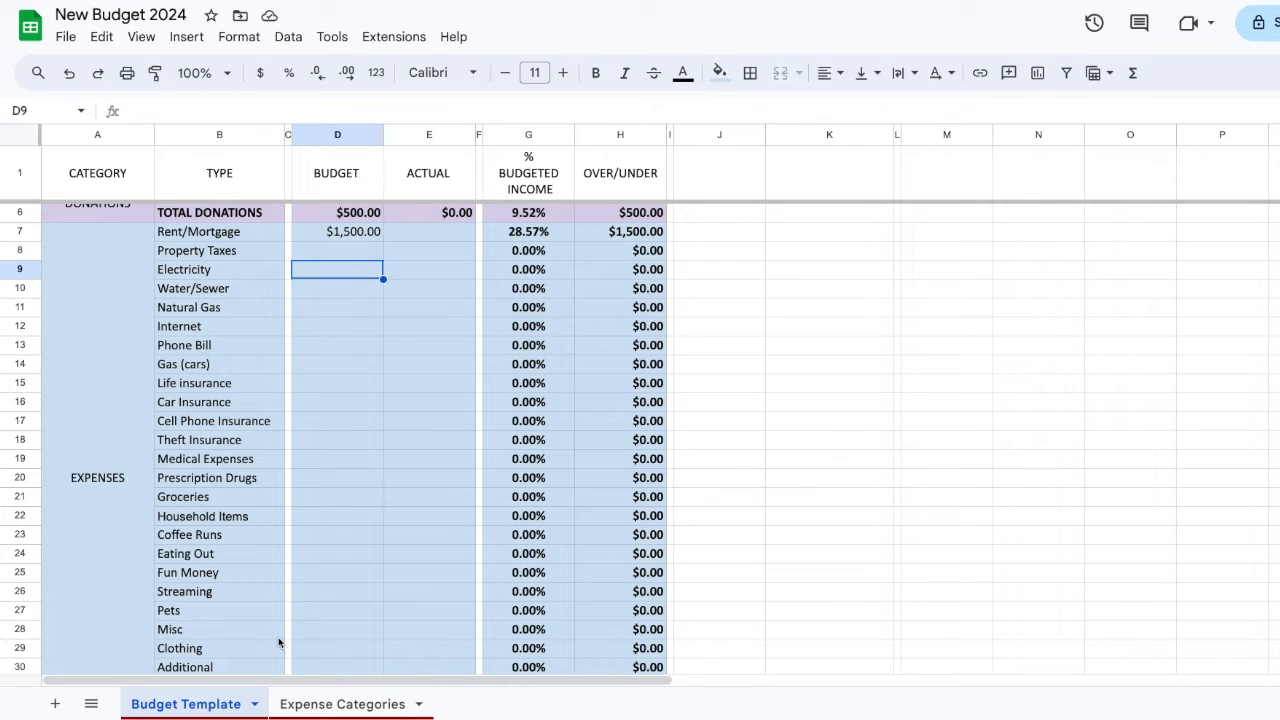
Insert one blank row above the first Additional row, directly below Clothing in the expenses section
scroll(280, 645, "down", 1)
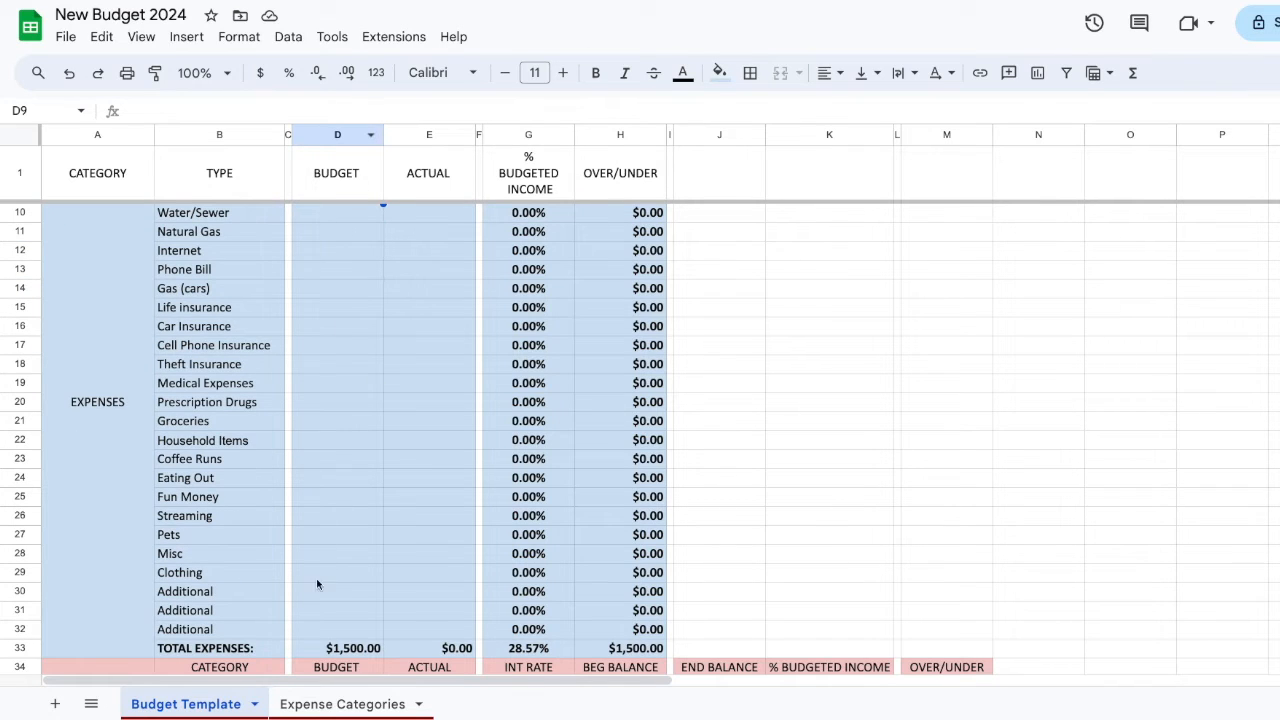
left_click(20, 592)
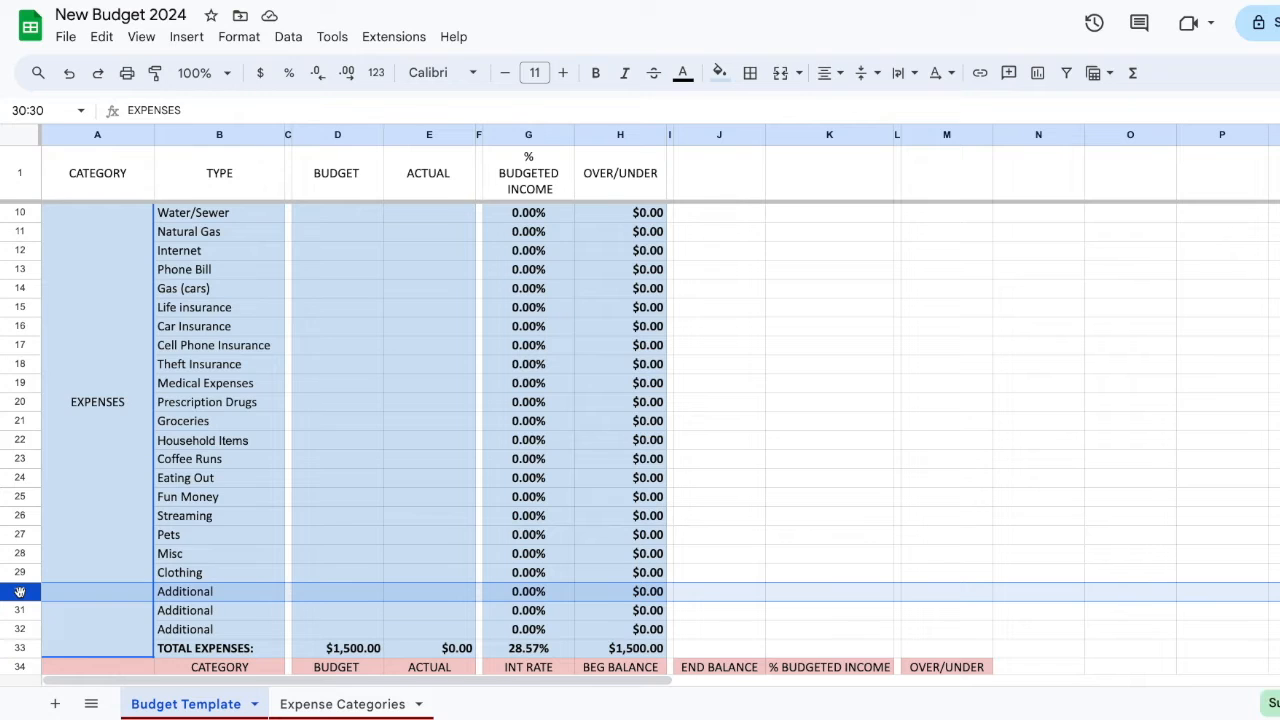
right_click(20, 592)
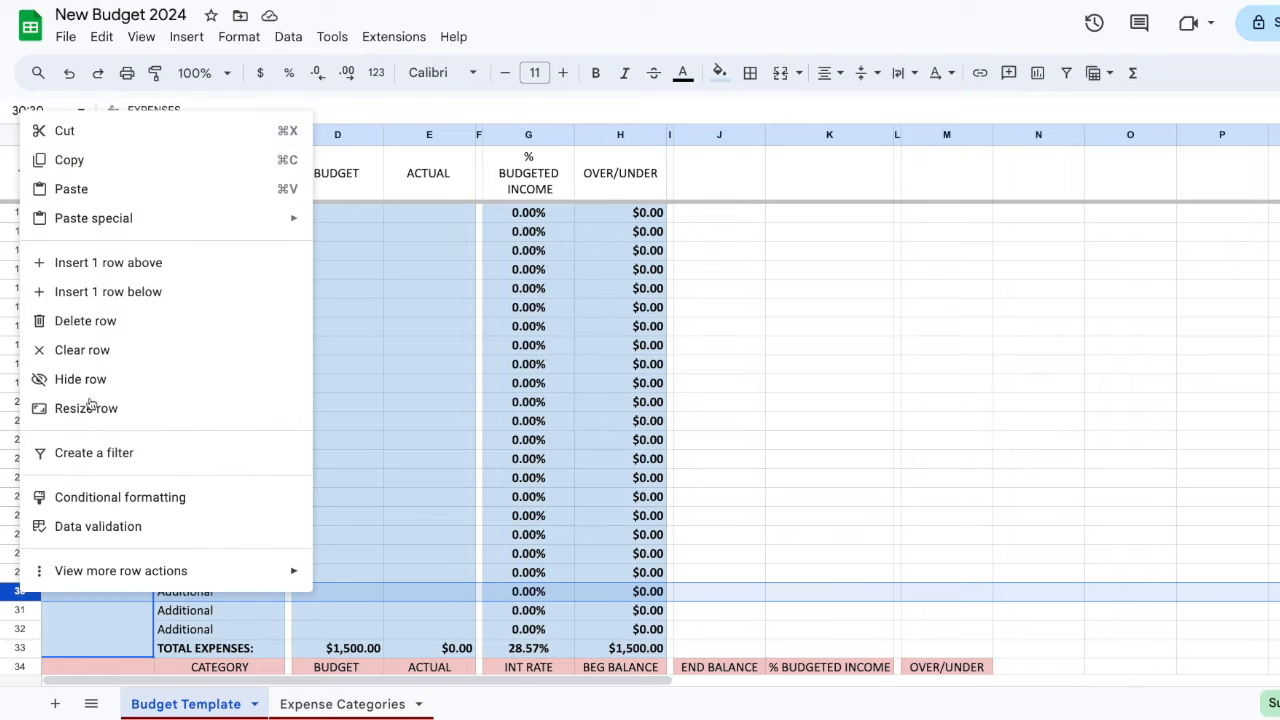
left_click(143, 263)
scroll(247, 633, "down", 3)
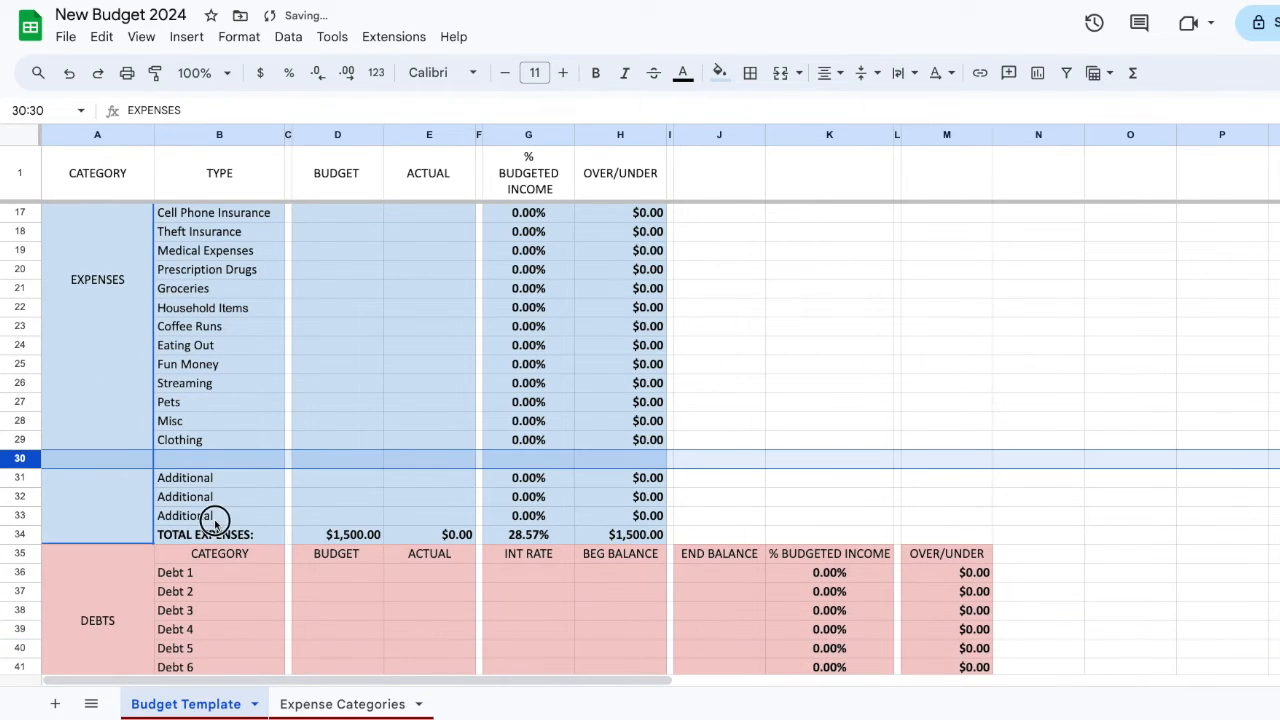
Fill the % budgeted income and over/under formulas from the Clothing row into the blank row below it
left_click(200, 514)
scroll(212, 468, "up", 5)
left_click(205, 307)
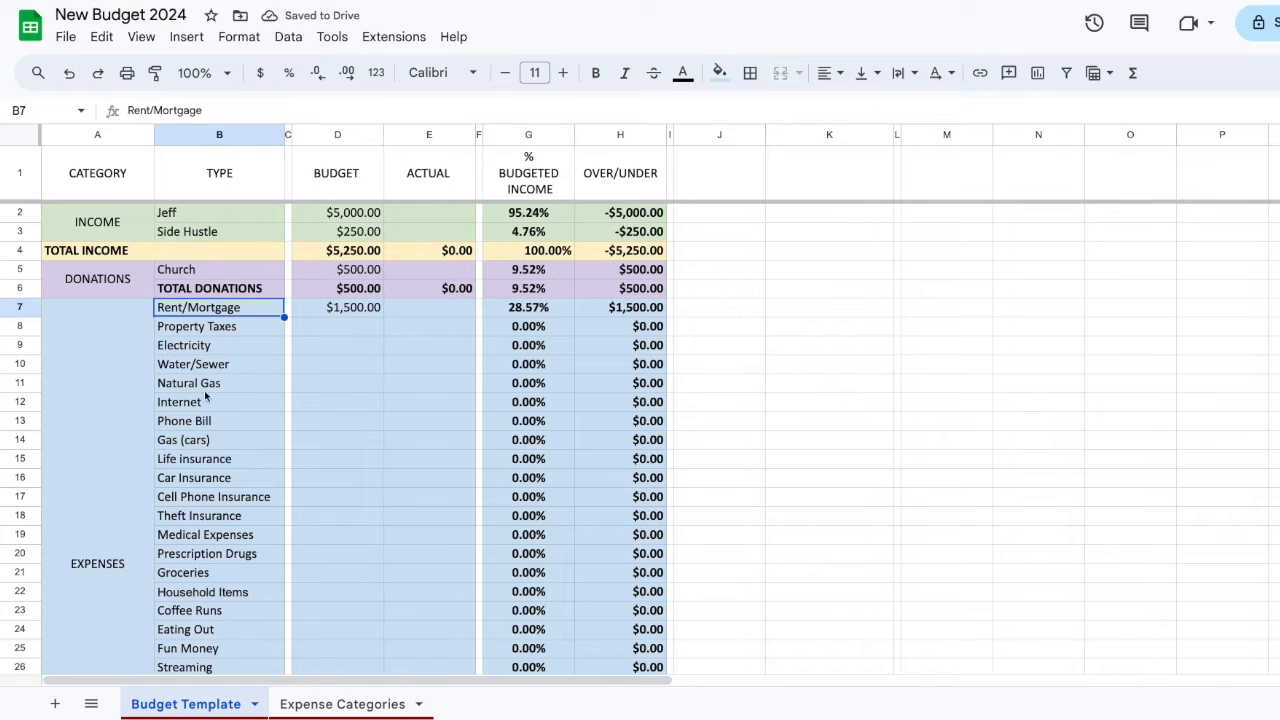
scroll(190, 500, "down", 6)
left_click_drag(540, 386, 660, 408)
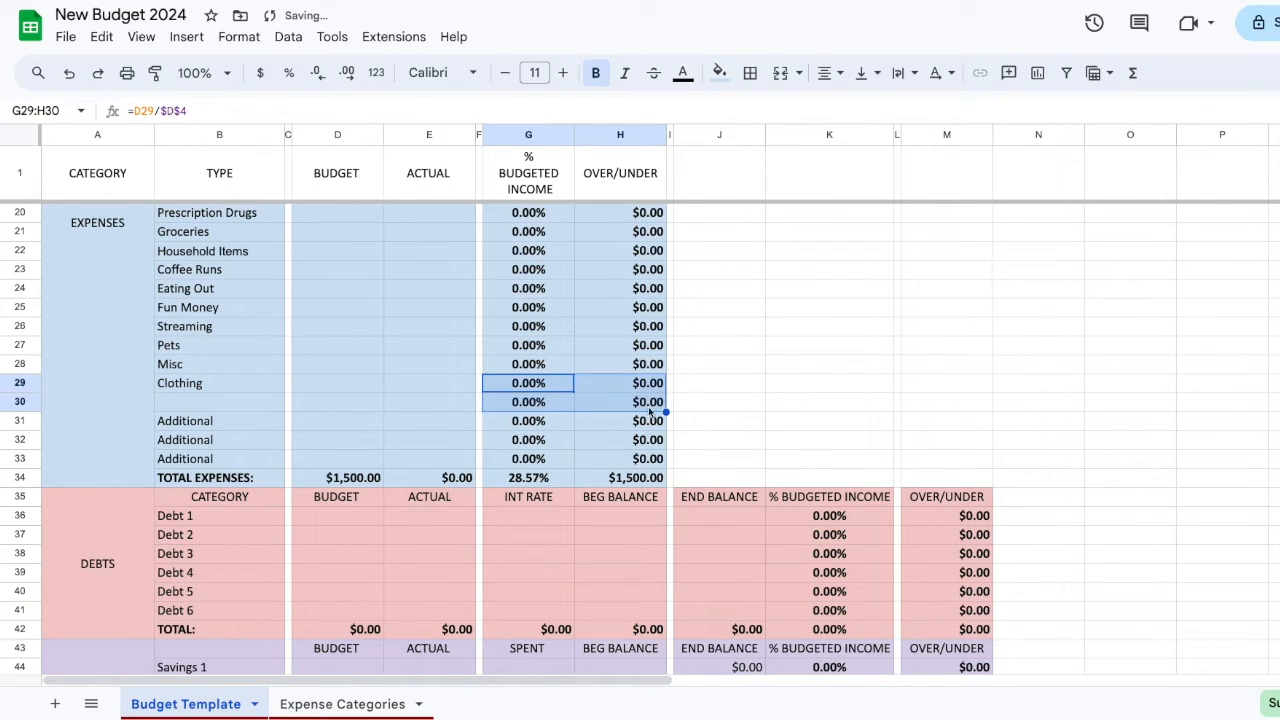
left_click(710, 408)
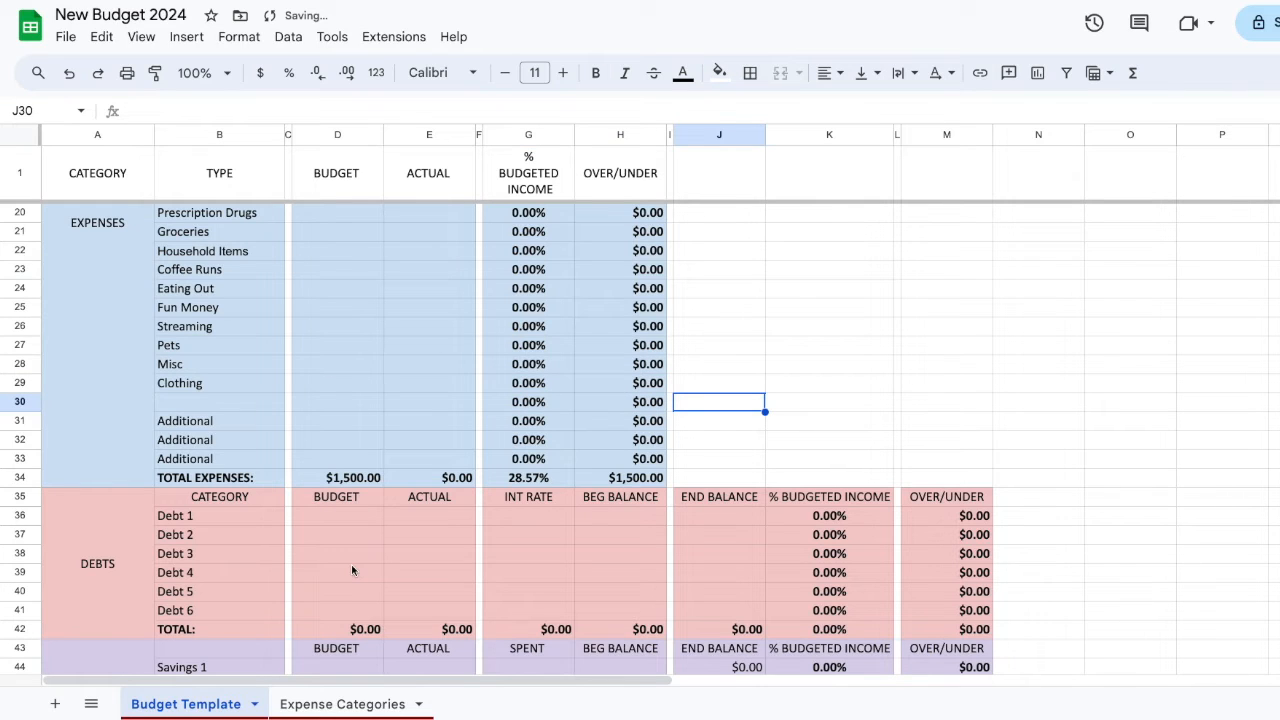
Rename Debt 1 as Credit Card and set its budget to 140
left_click(340, 481)
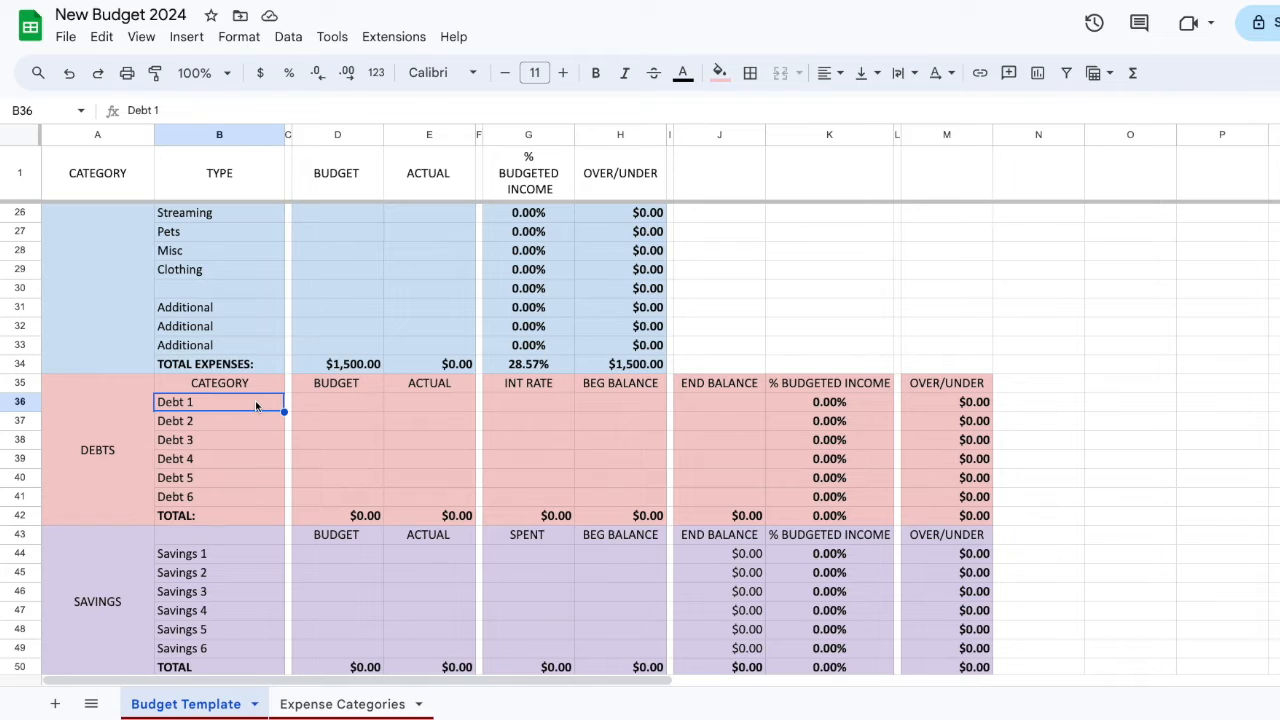
type("Credit")
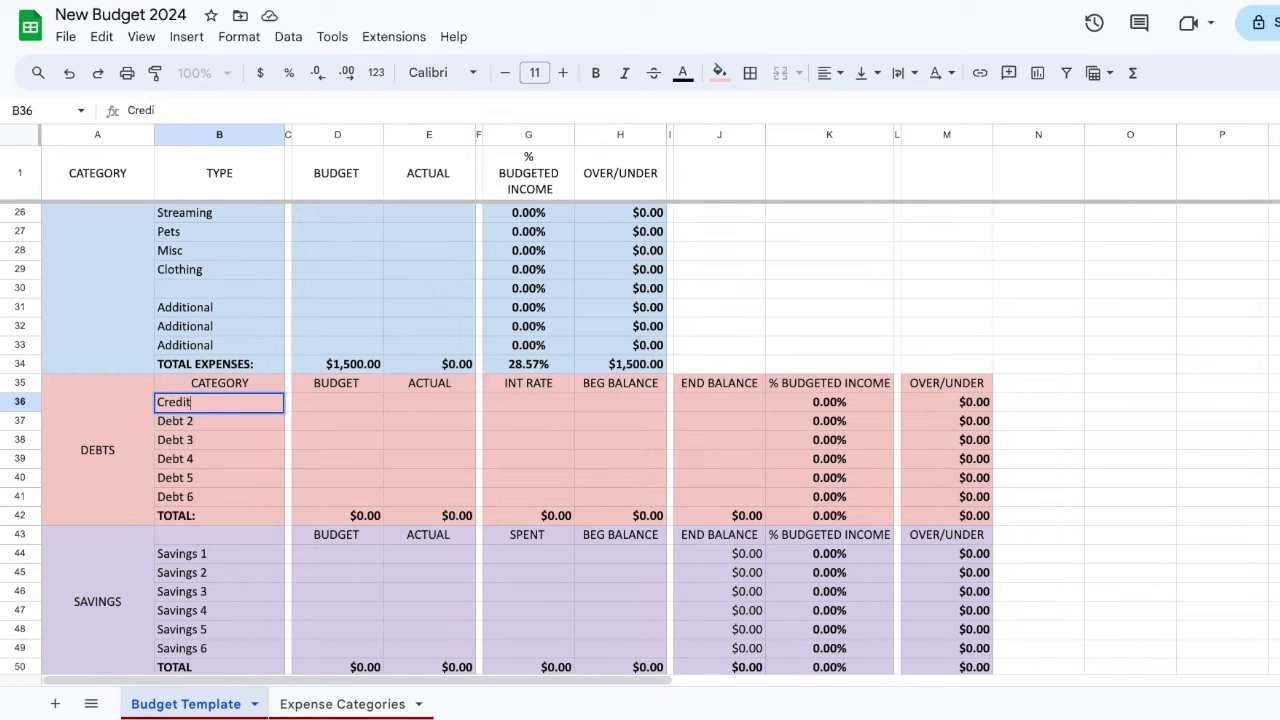
type(" Card")
key("Tab")
key("Tab")
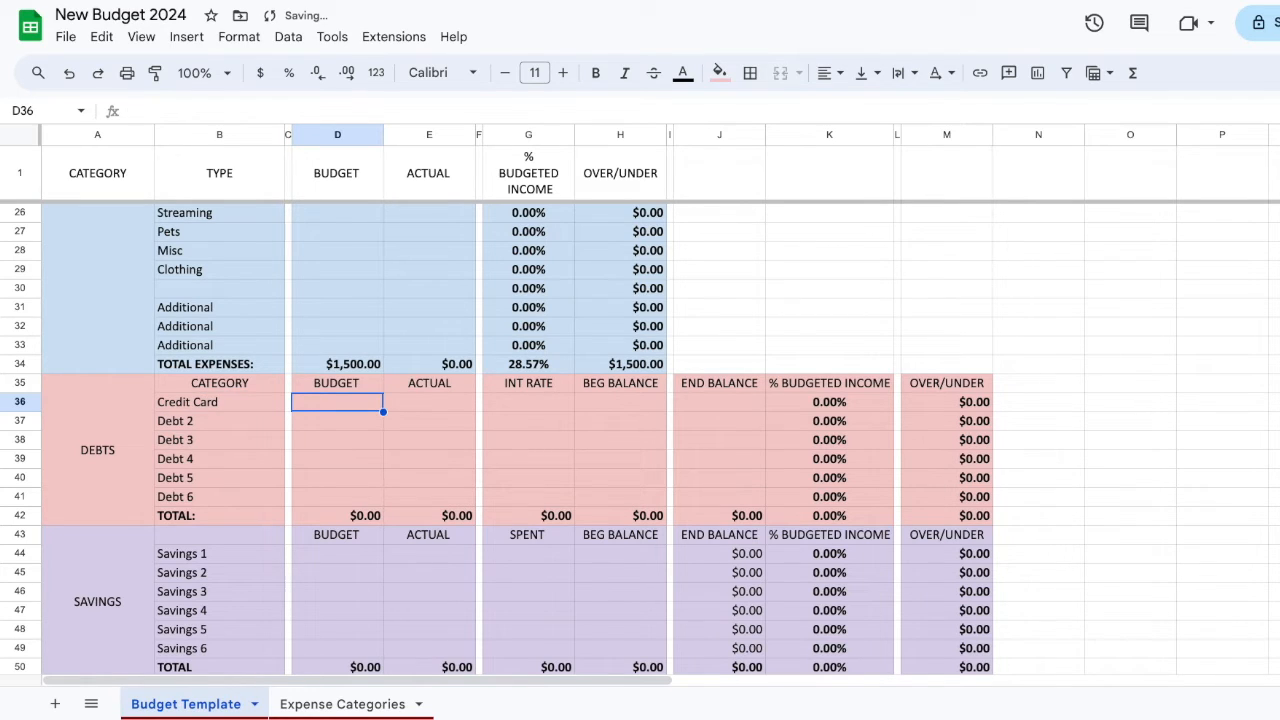
type("140")
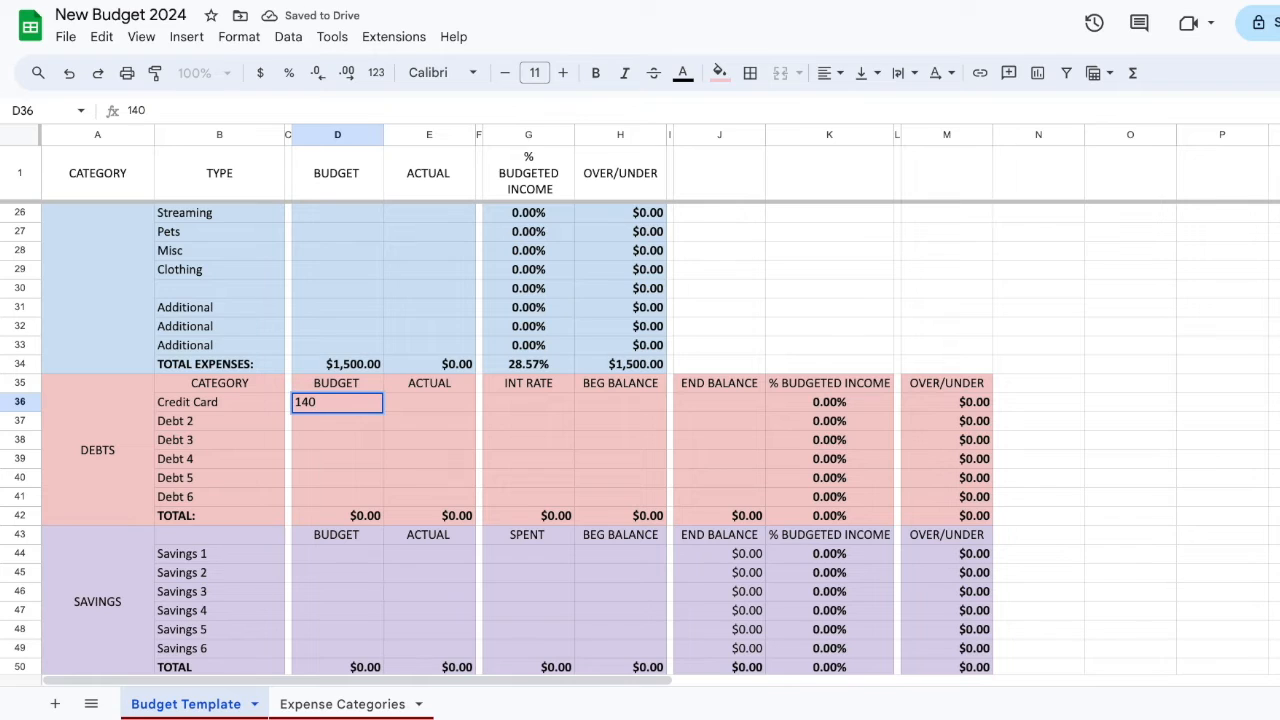
key("Tab")
Set the Credit Card debt's interest rate to 20% and its beginning balance to 5000
key("Tab")
key("Tab")
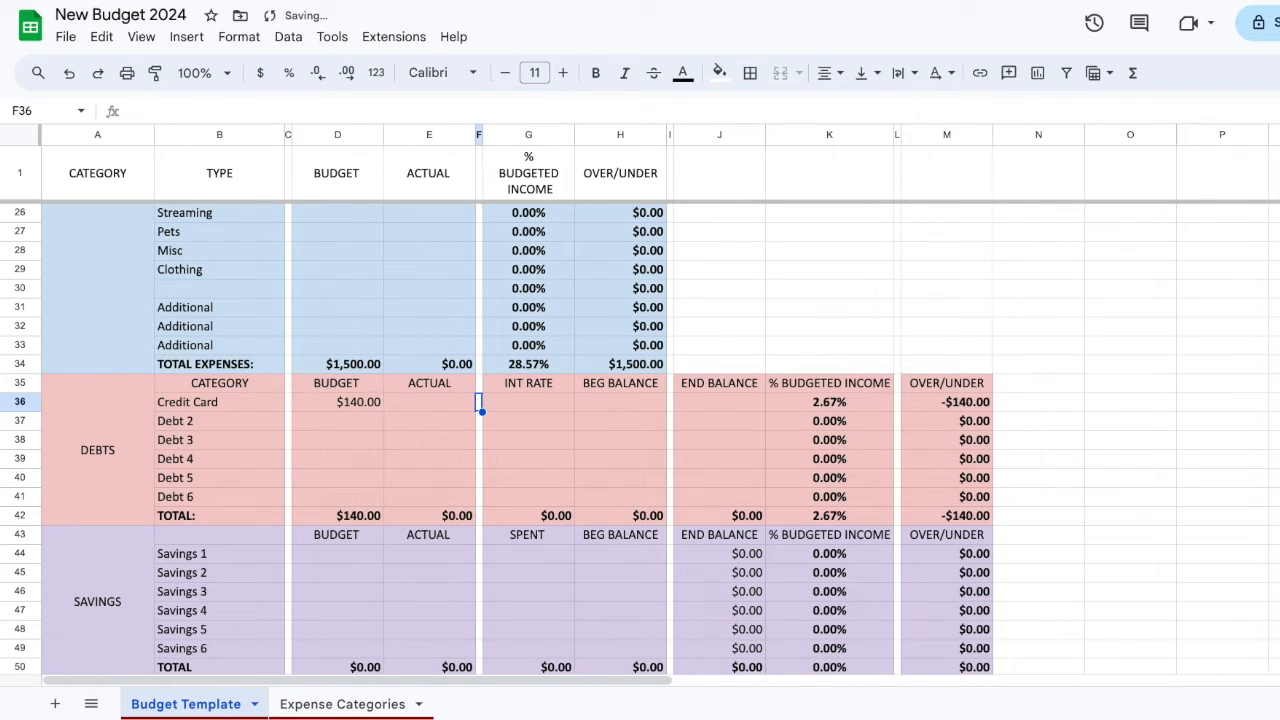
type("20%")
key("Tab")
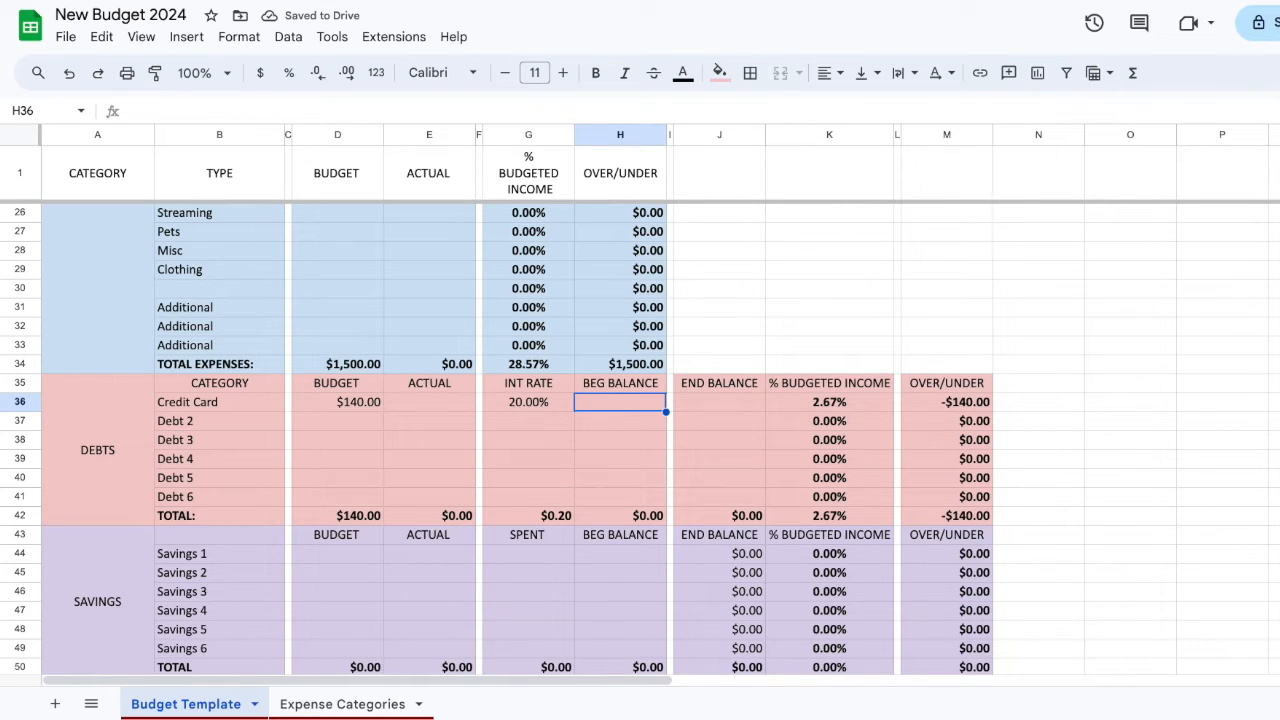
type("5000")
key("Tab")
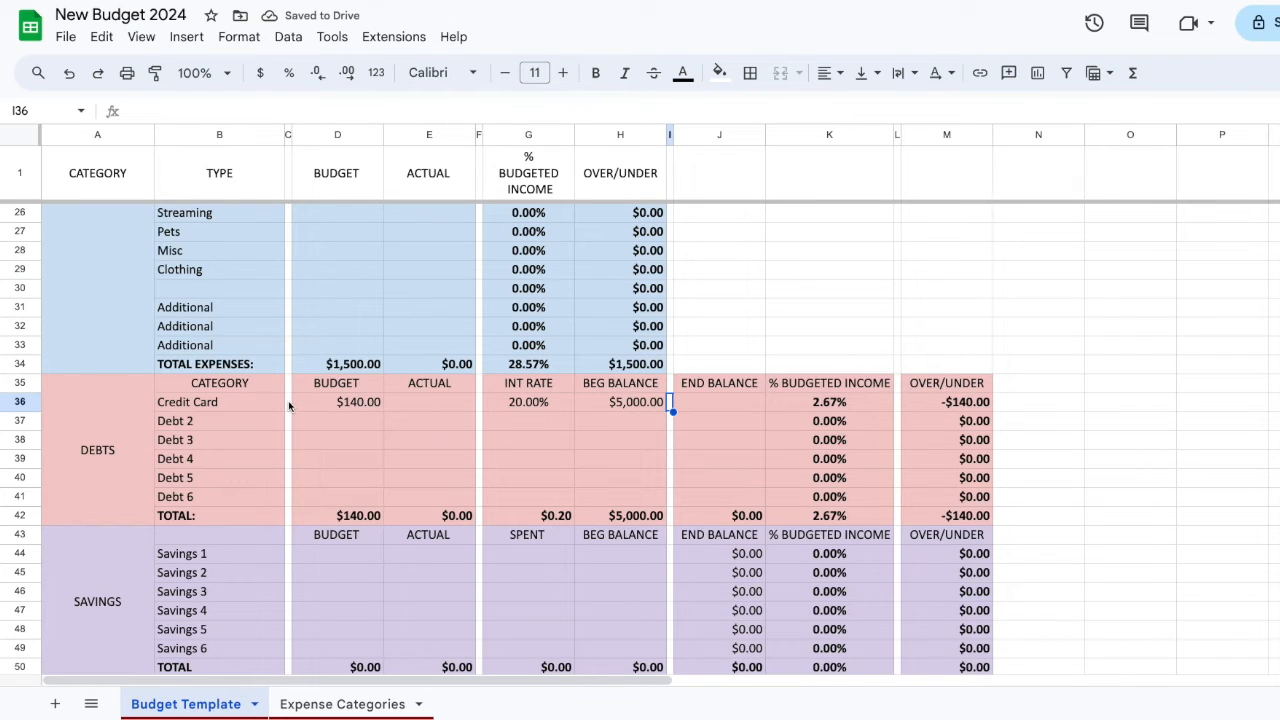
Review the Credit Card row's actual and end balance cells and the debt names from Credit Card to Debt 5
left_click(414, 404)
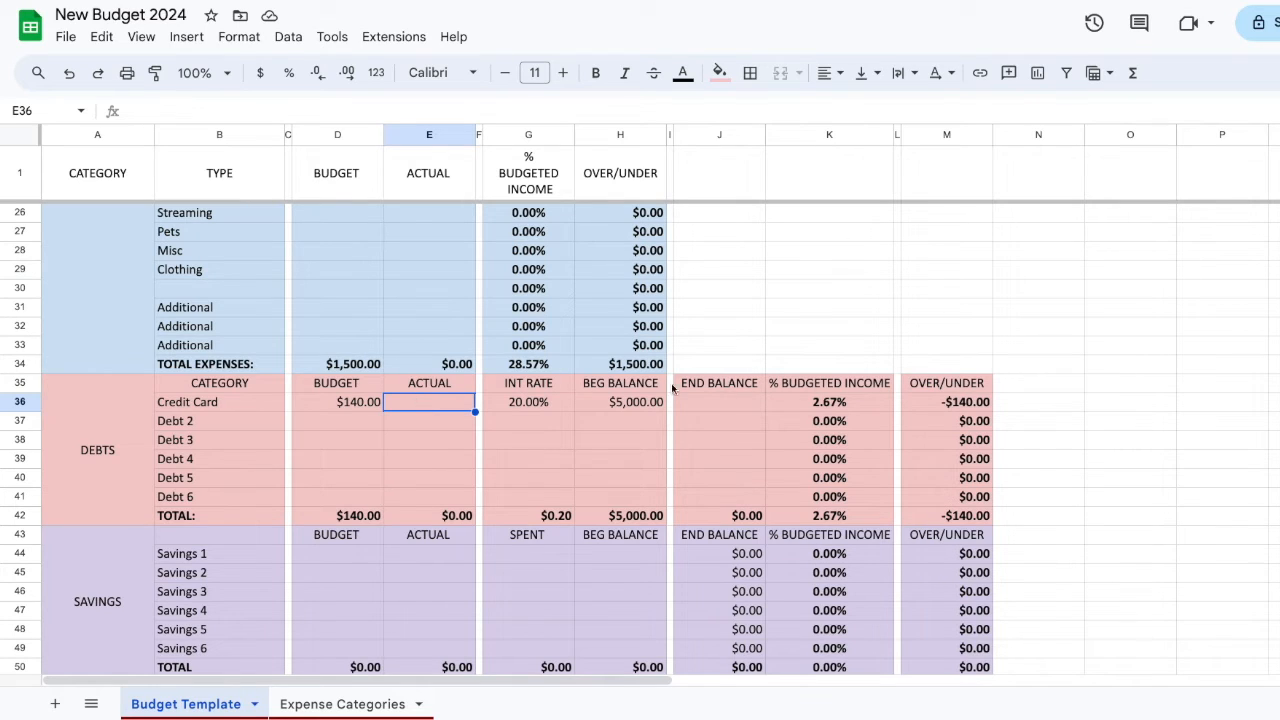
left_click(730, 405)
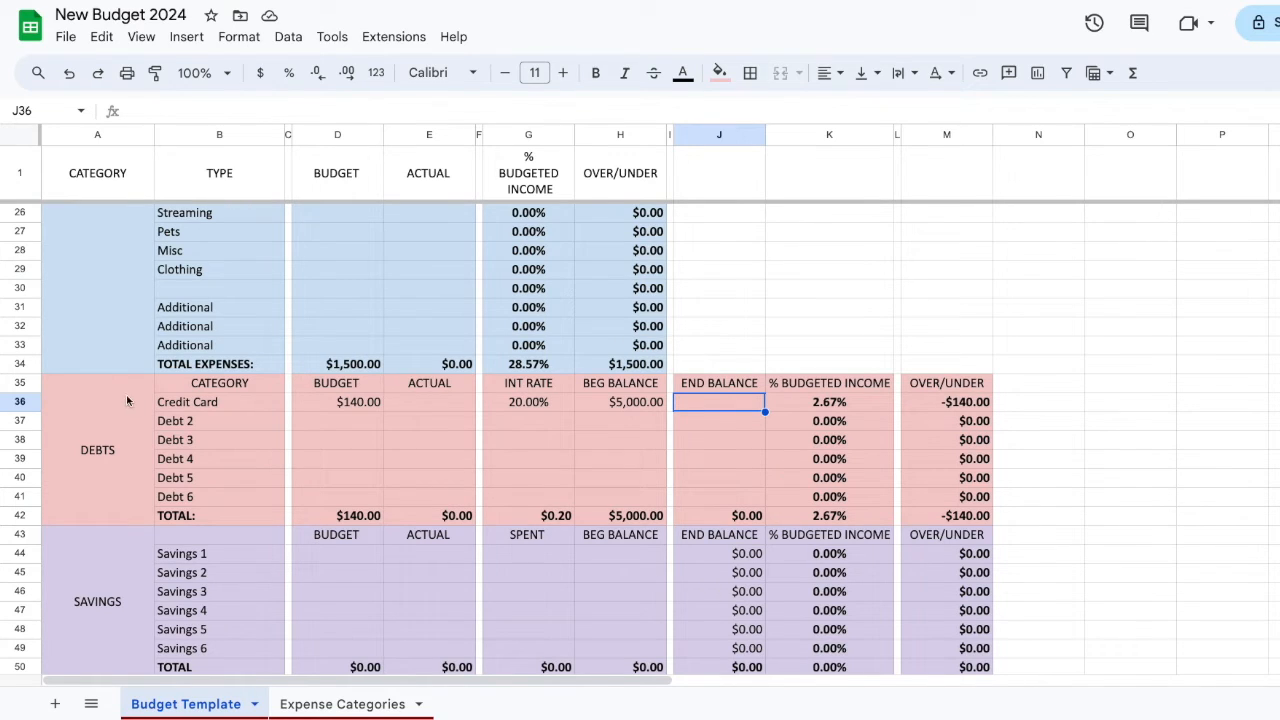
left_click(198, 405)
left_click_drag(198, 421, 191, 480)
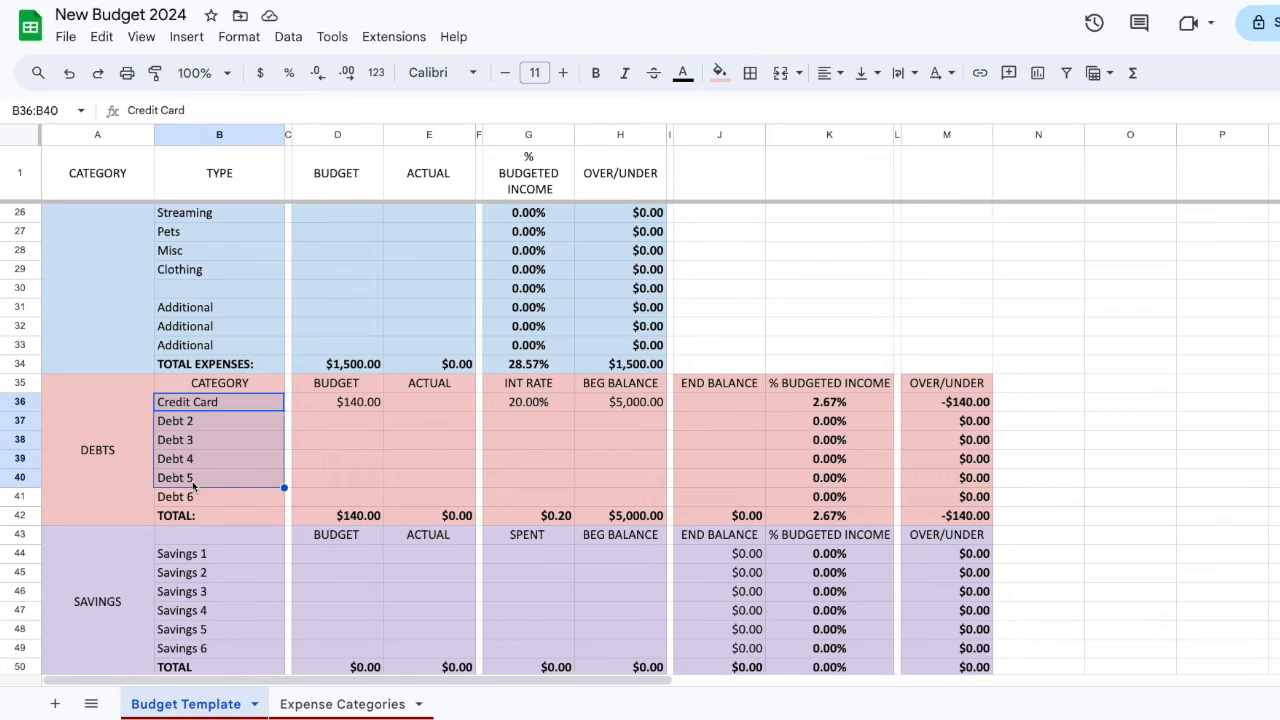
Review the debts' budget cells and the budgeted difference row beneath the savings section
left_click_drag(345, 402, 344, 488)
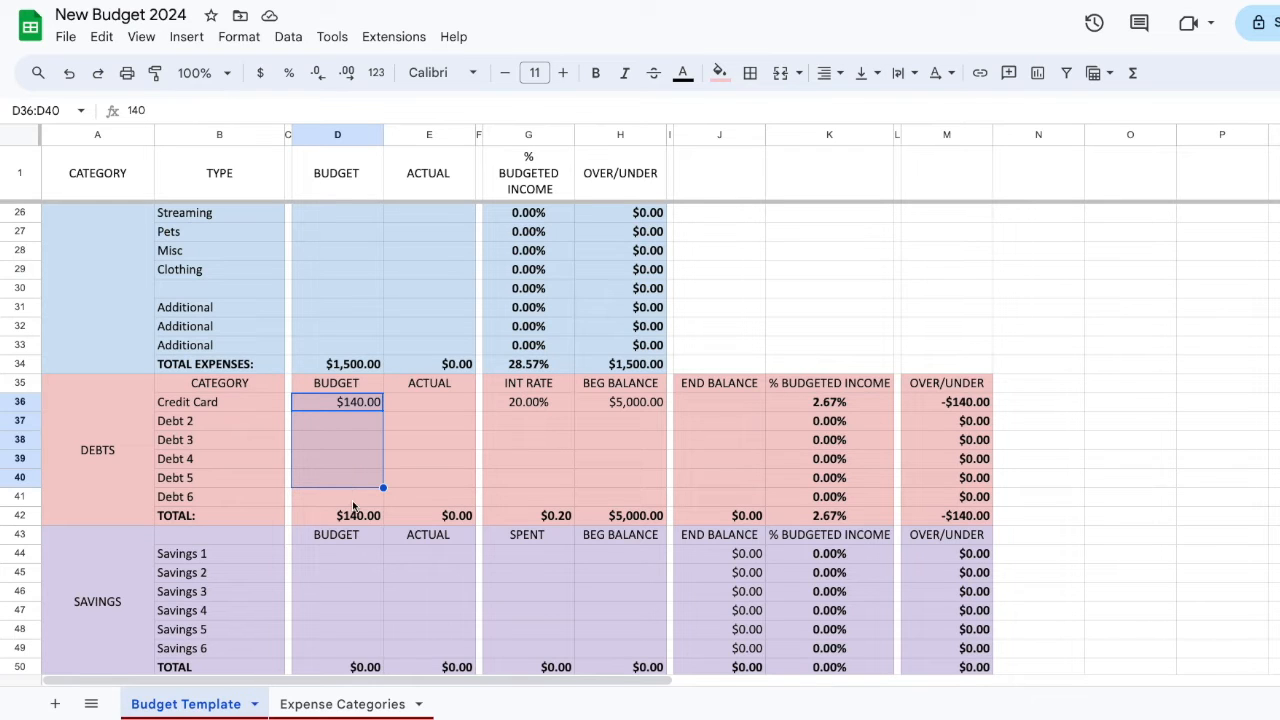
scroll(331, 551, "down", 5)
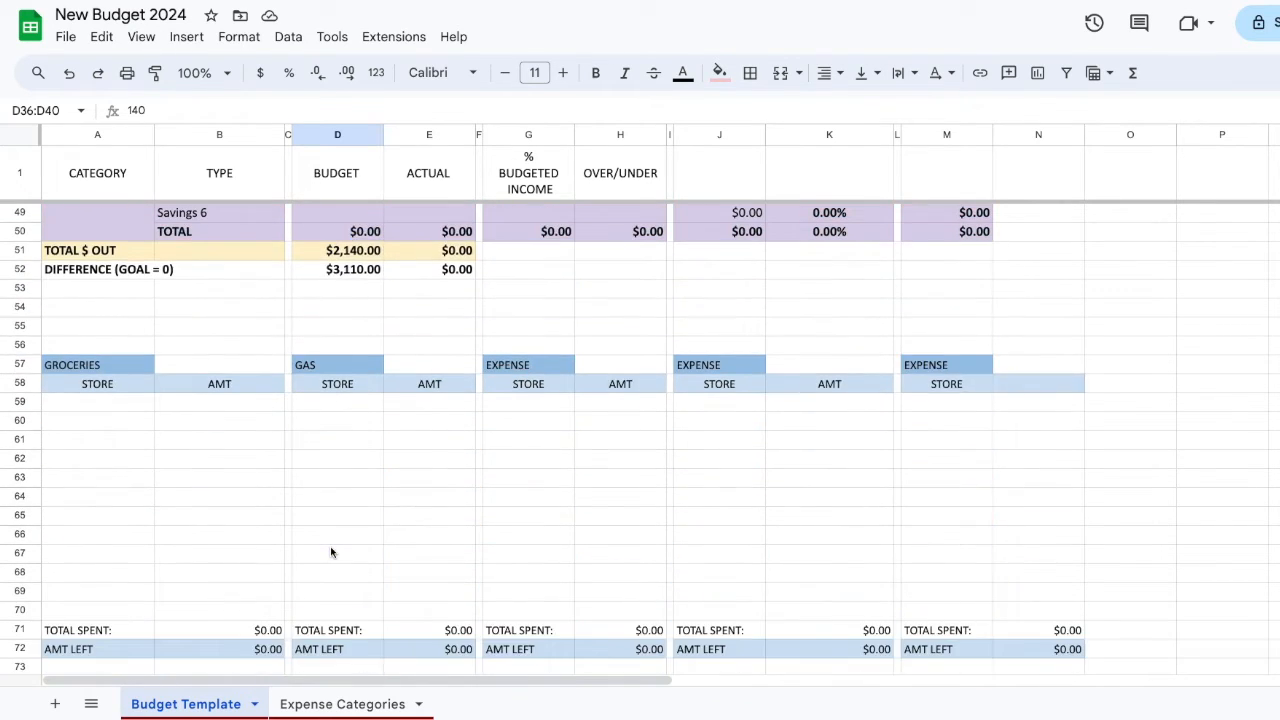
scroll(331, 551, "up", 2)
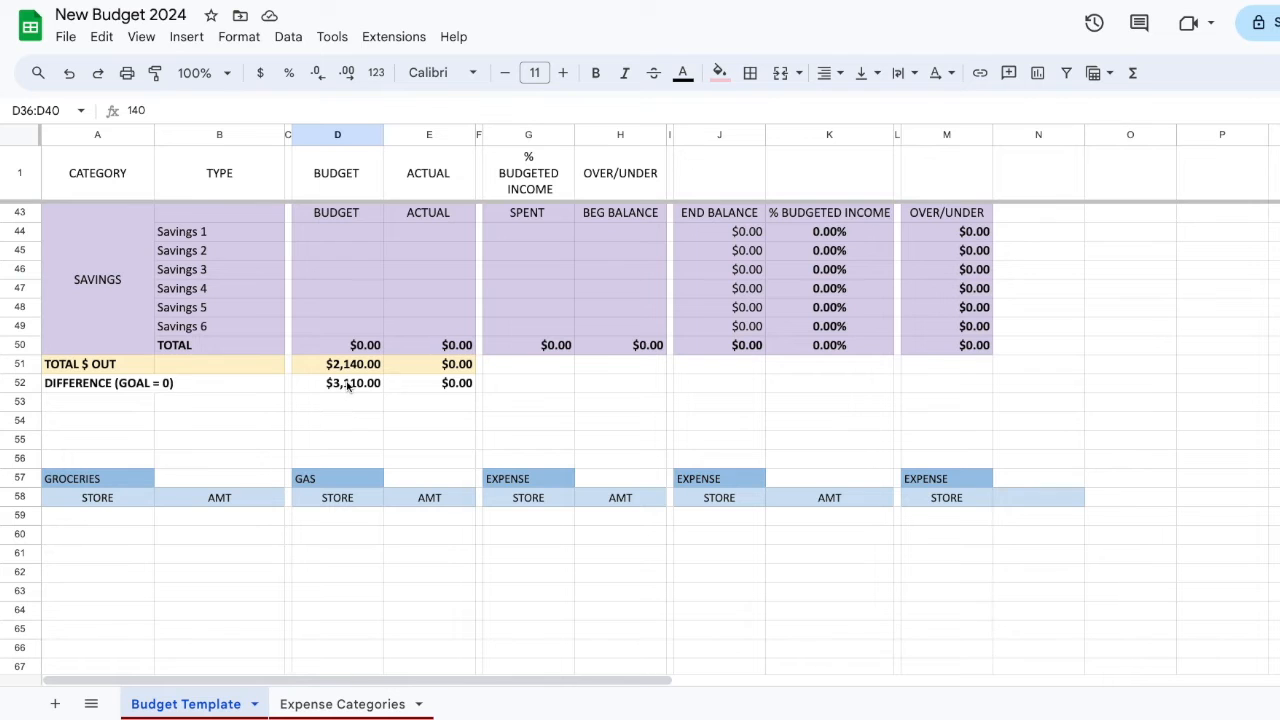
scroll(347, 400, "up", 12)
scroll(347, 400, "down", 5)
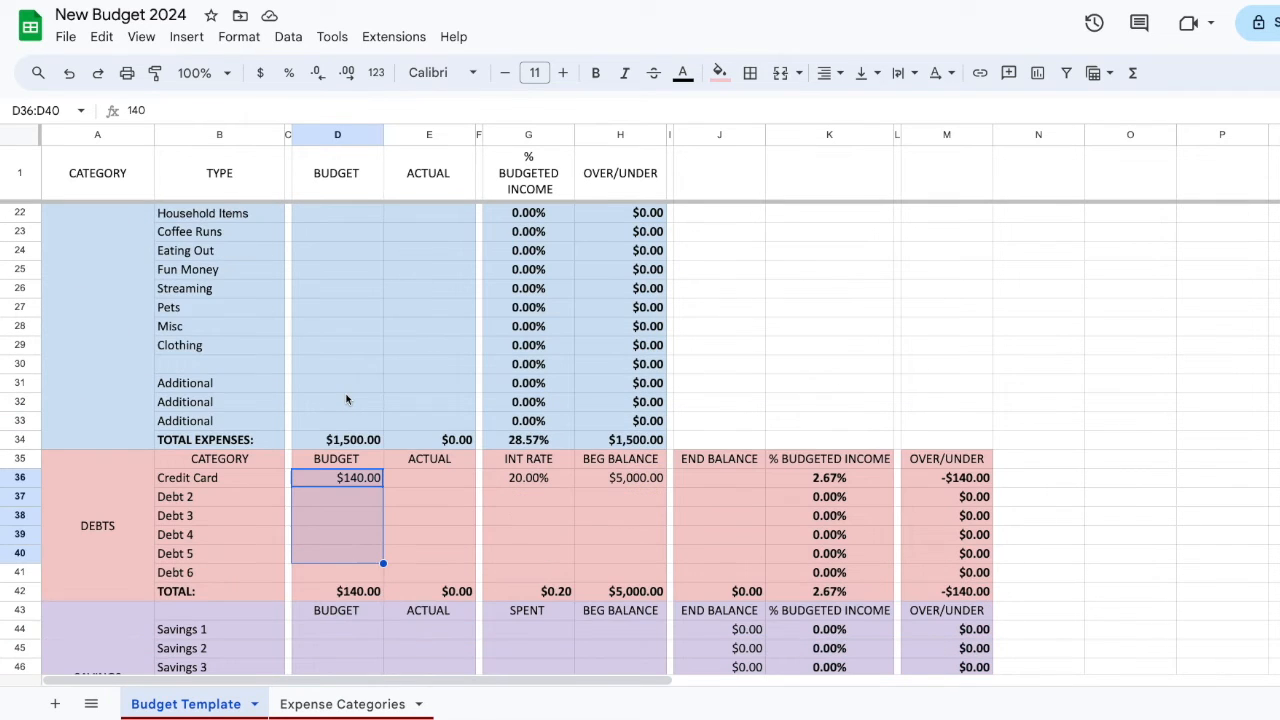
left_click(350, 483)
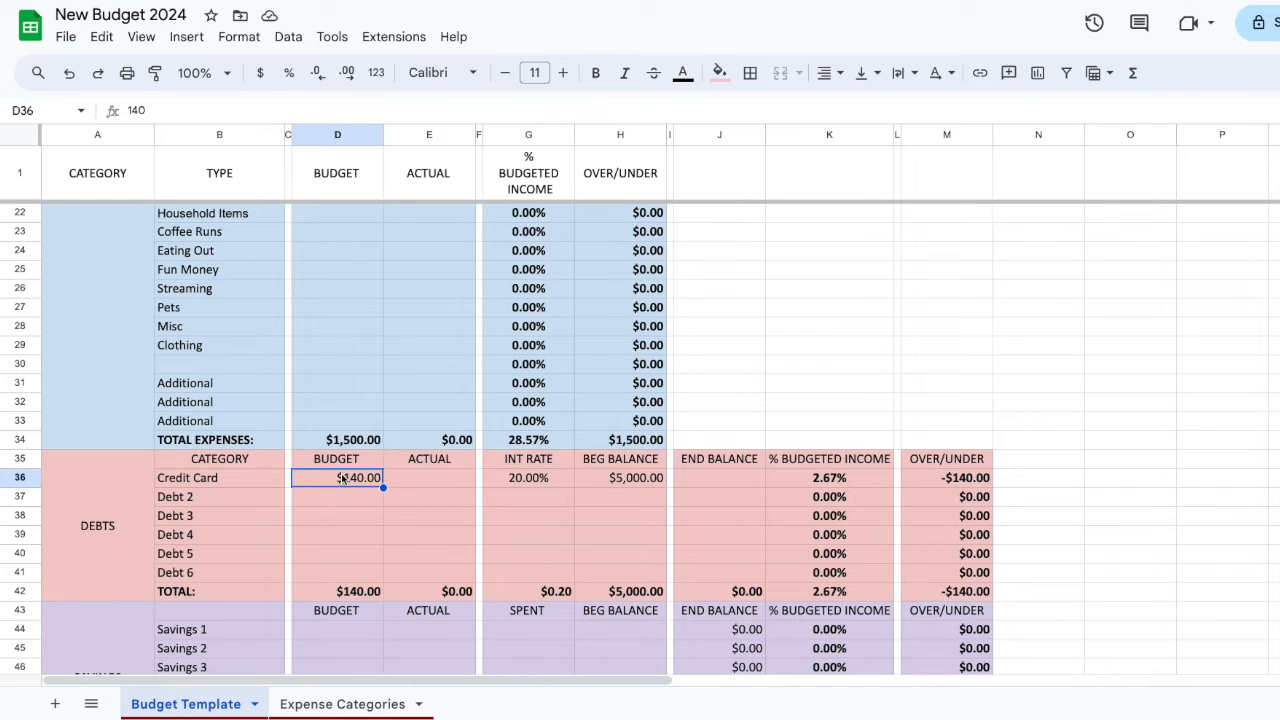
Delete the unused Debt 2 through Debt 6 rows, rows 37 to 41, from the debts section
left_click_drag(20, 500, 22, 573)
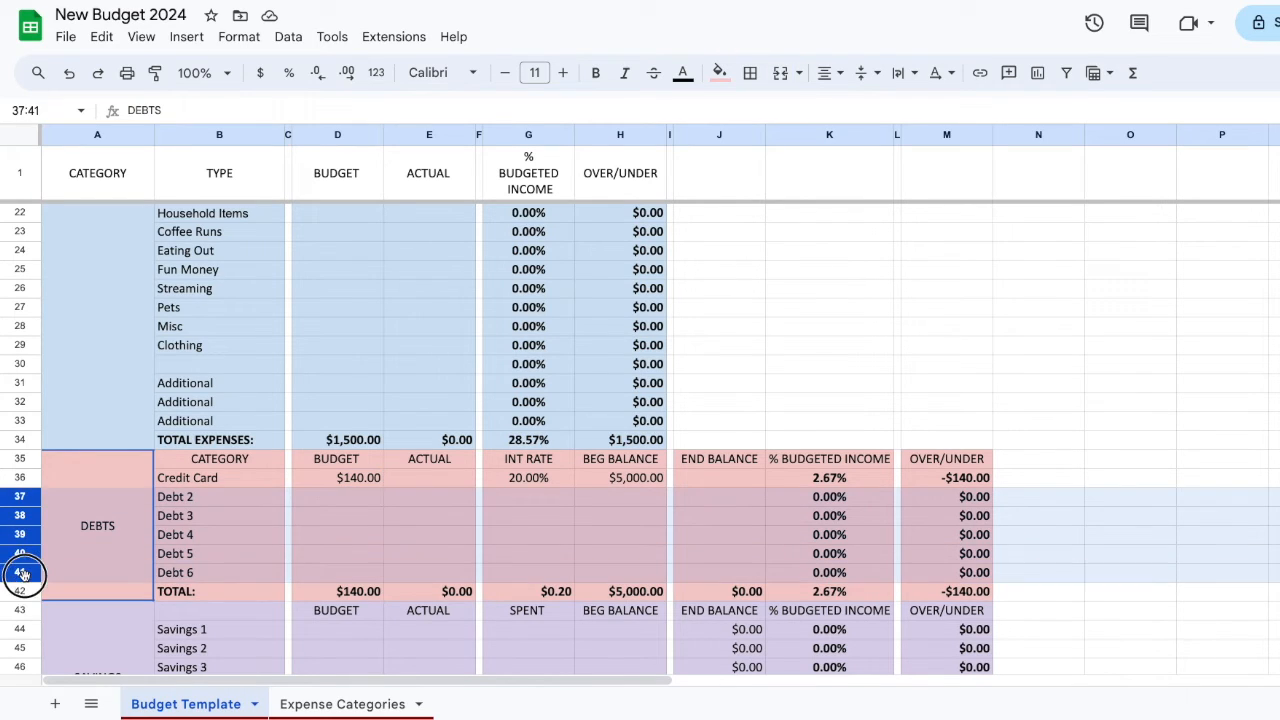
right_click(22, 573)
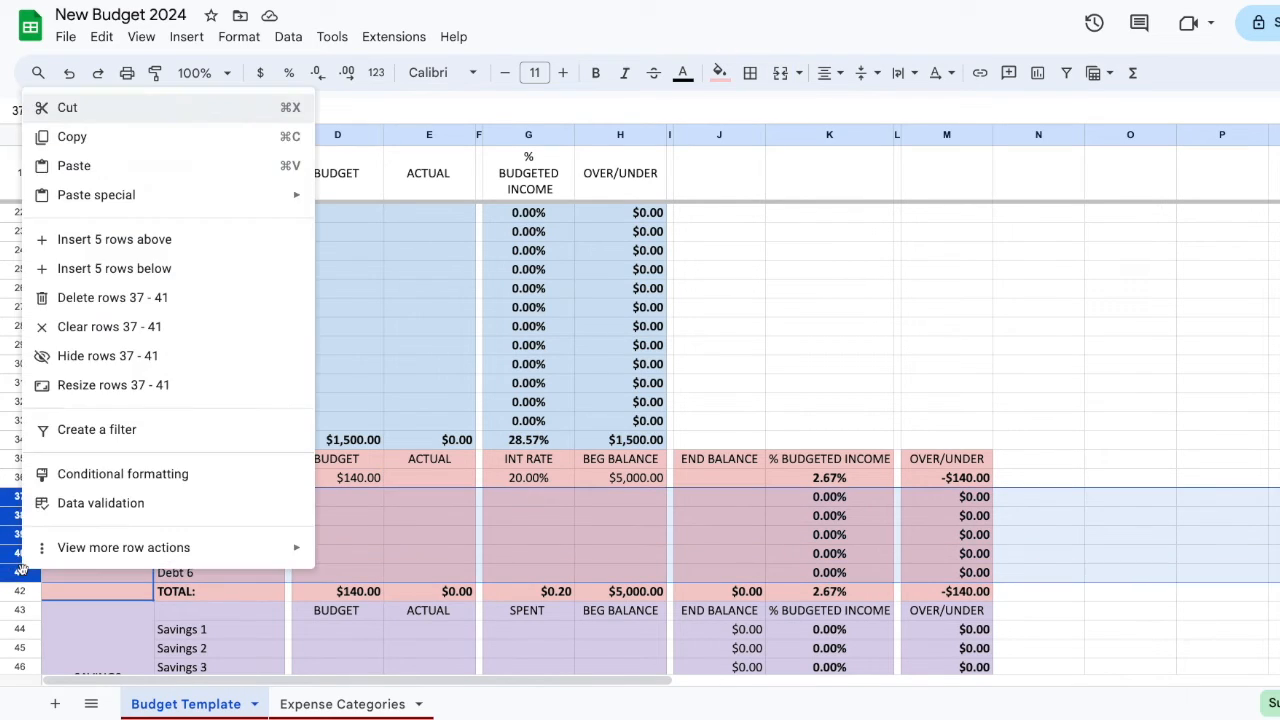
left_click(115, 305)
left_click(1037, 363)
scroll(310, 620, "down", 2)
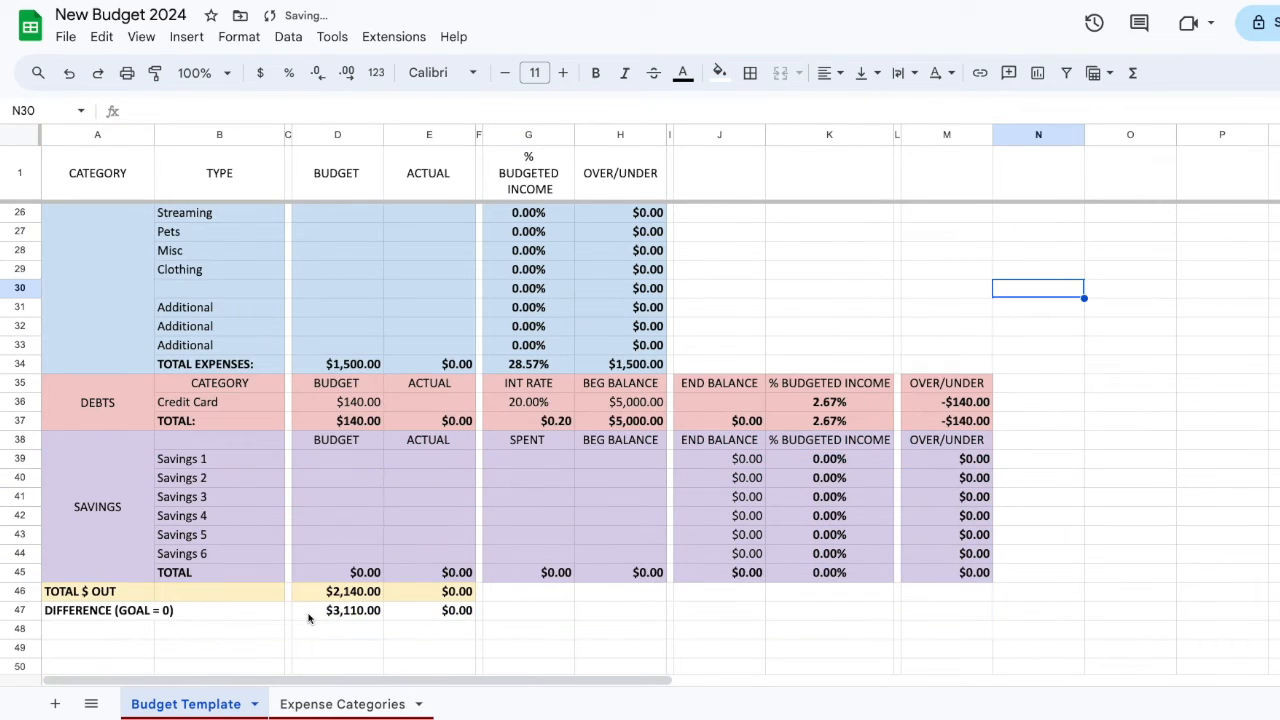
Rename Savings 1 as Emergency Fund and set its budget to 50
left_click(185, 465)
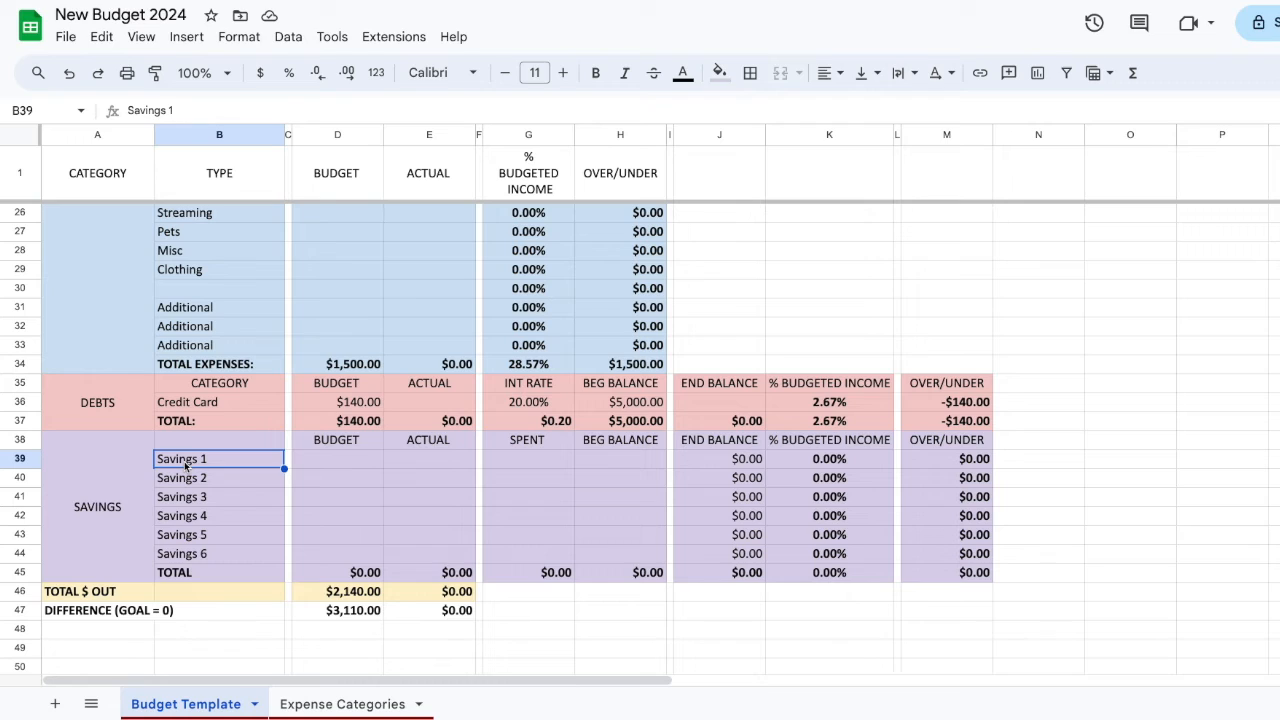
type("Emergen")
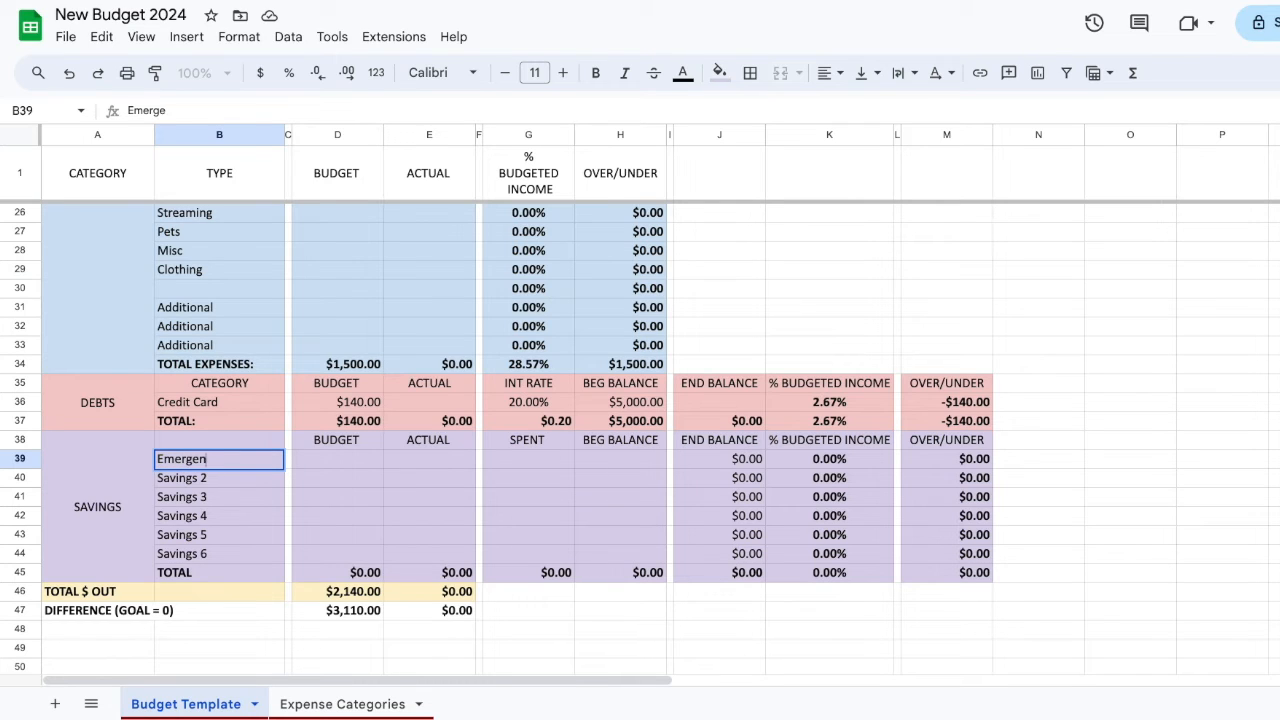
type("cy Fund")
key("Tab")
key("Tab")
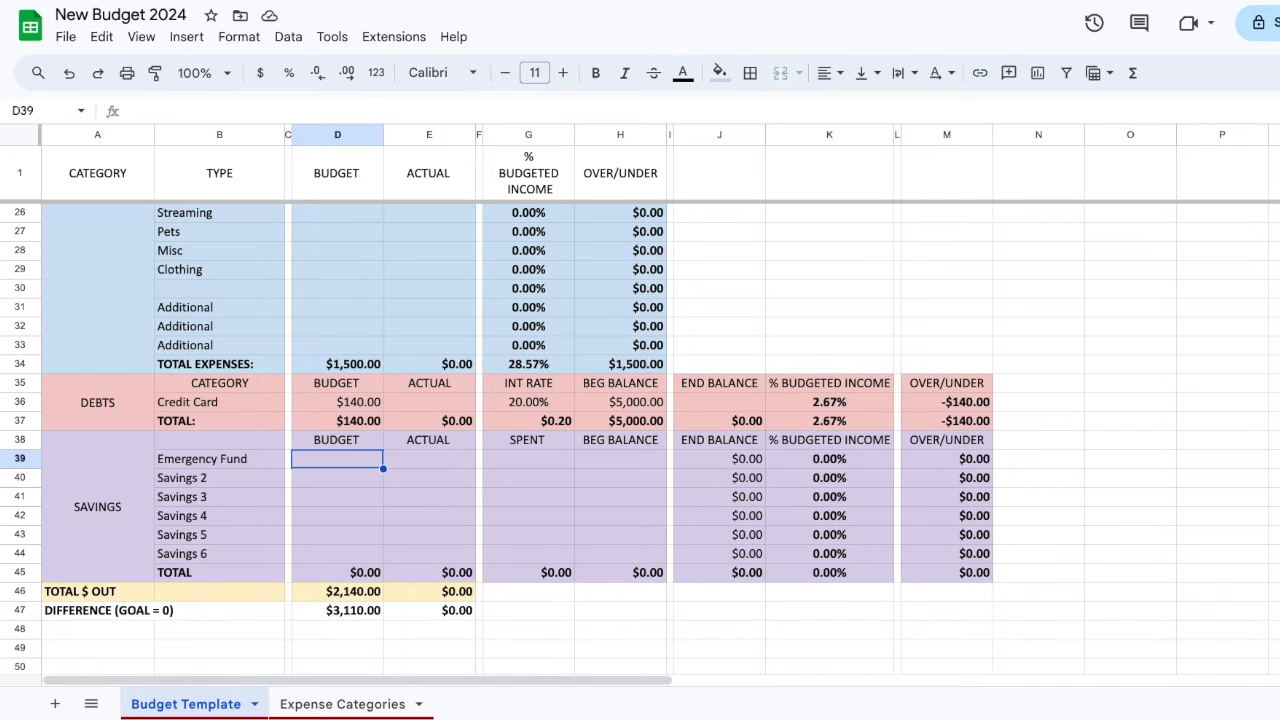
type("50")
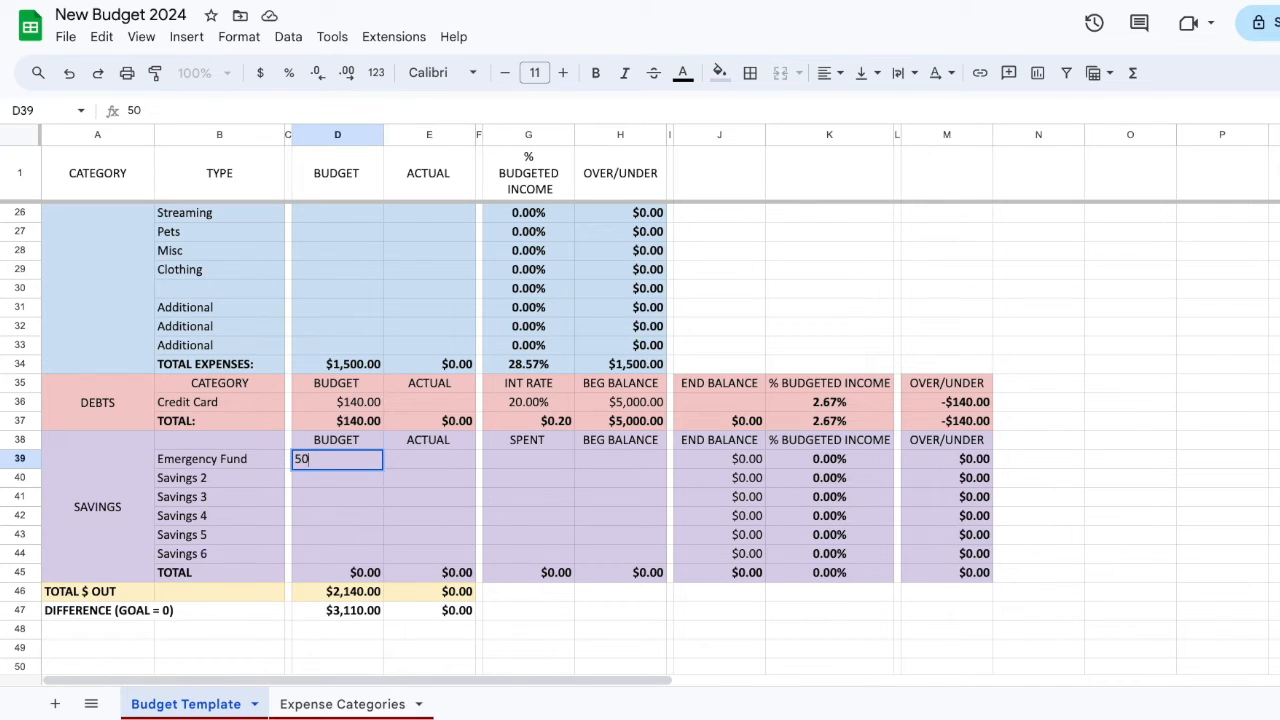
key("Tab")
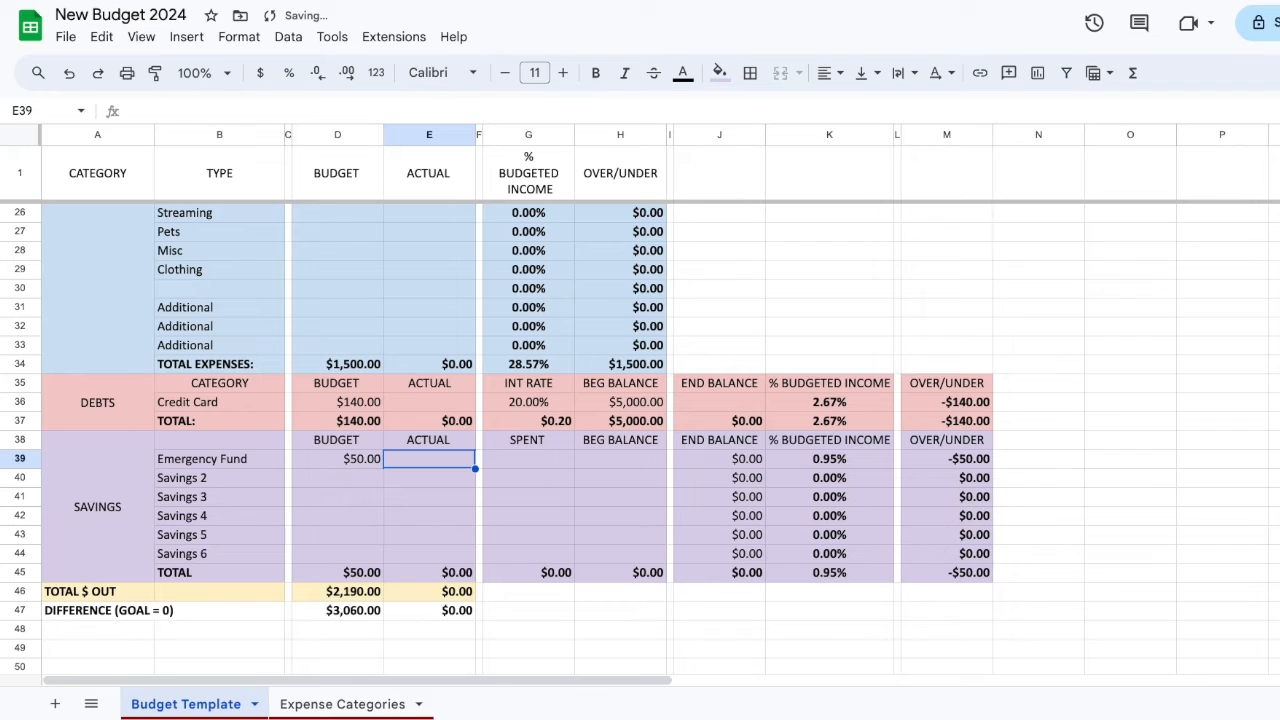
Set the Emergency Fund's beginning balance to 5,000
key("Tab")
key("Tab")
key("Tab")
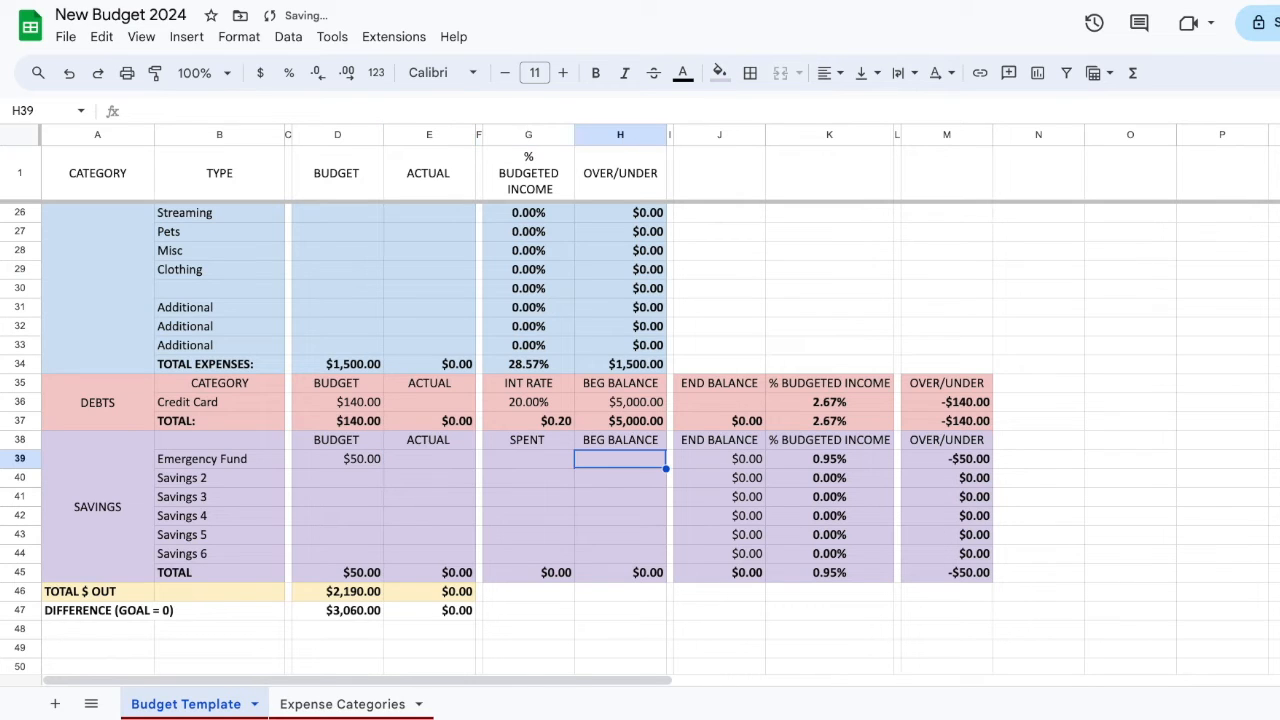
type("5,000")
key("Return")
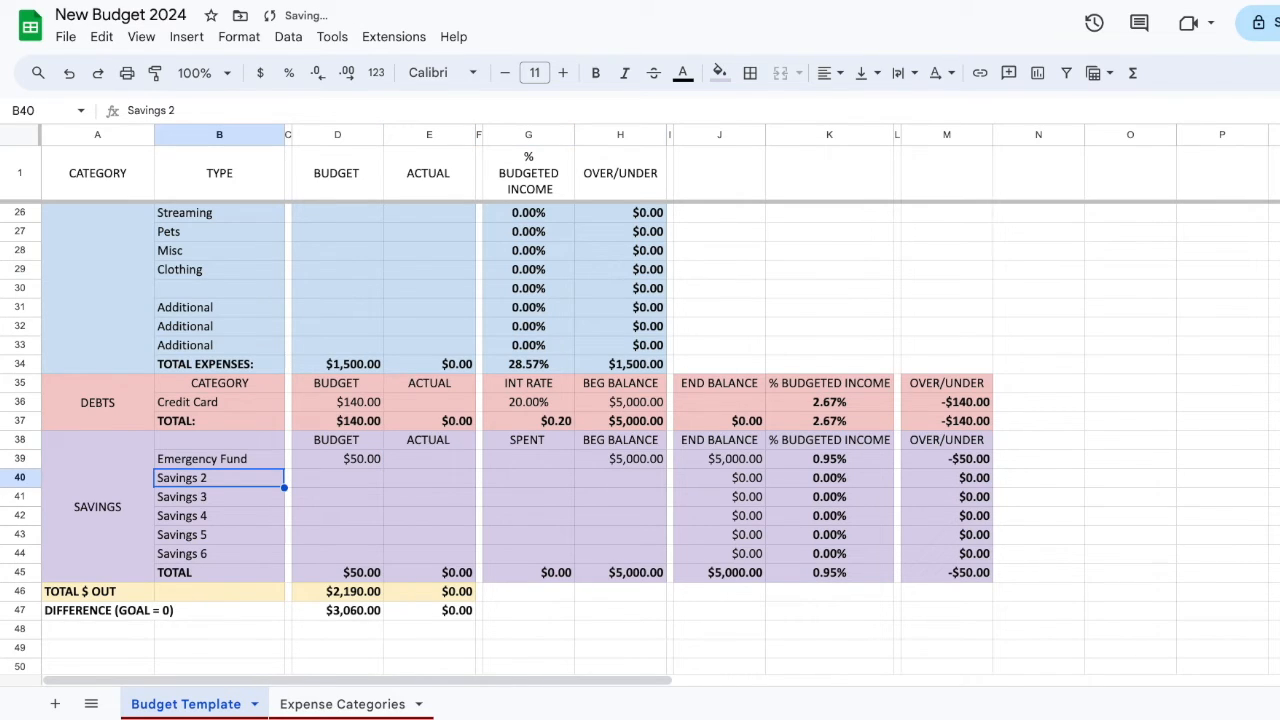
Enter 50 as the Emergency Fund's actual amount and 250 as its spent amount
left_click(359, 461)
left_click(430, 459)
type("50")
key("Tab")
key("Tab")
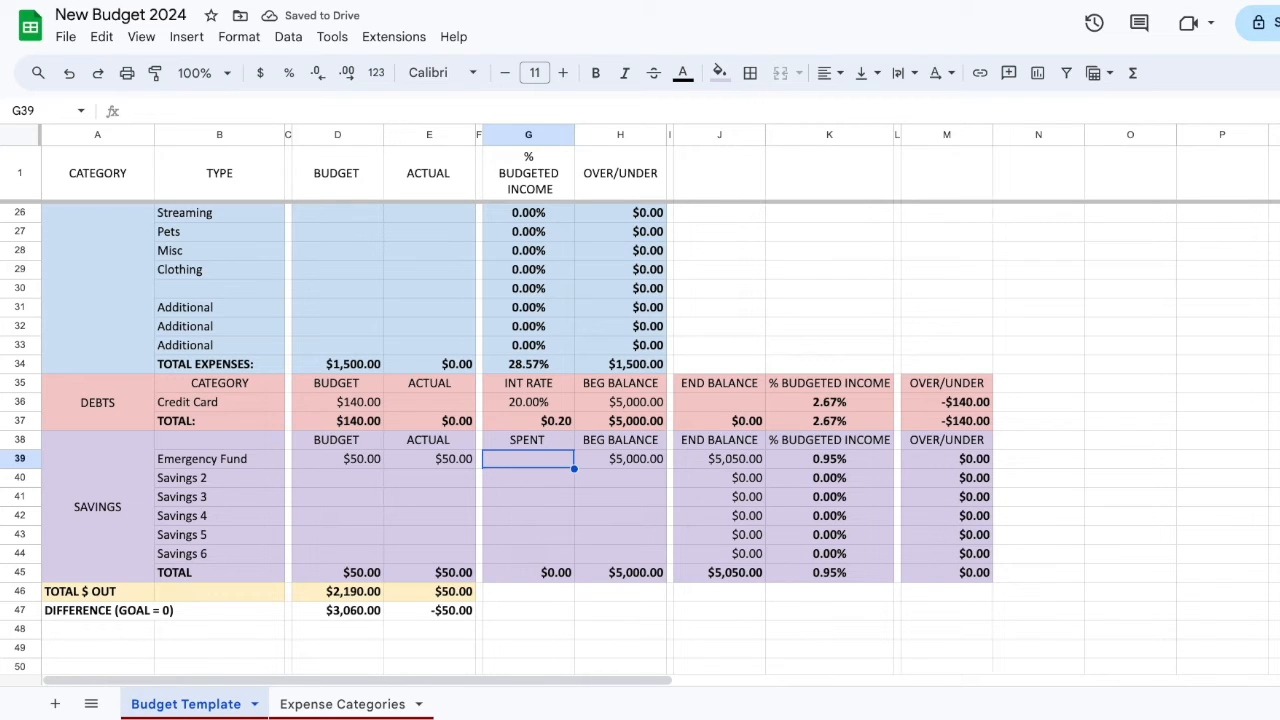
type("250")
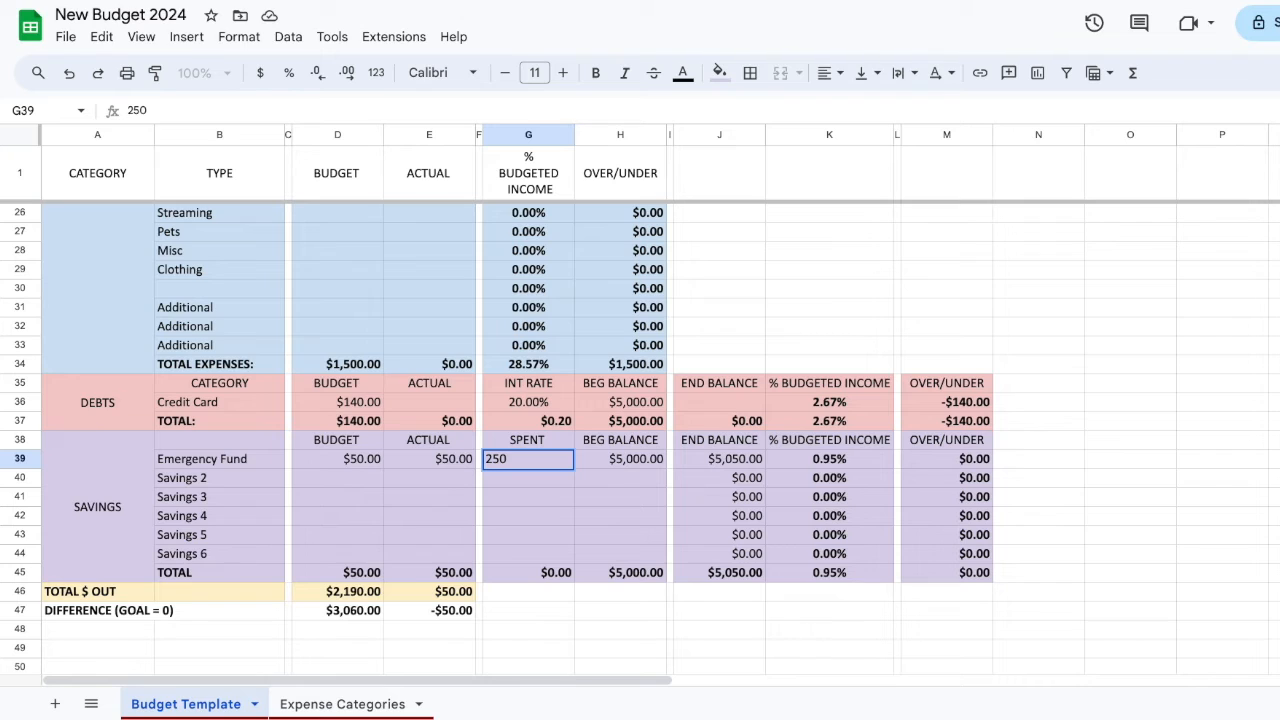
key("Tab")
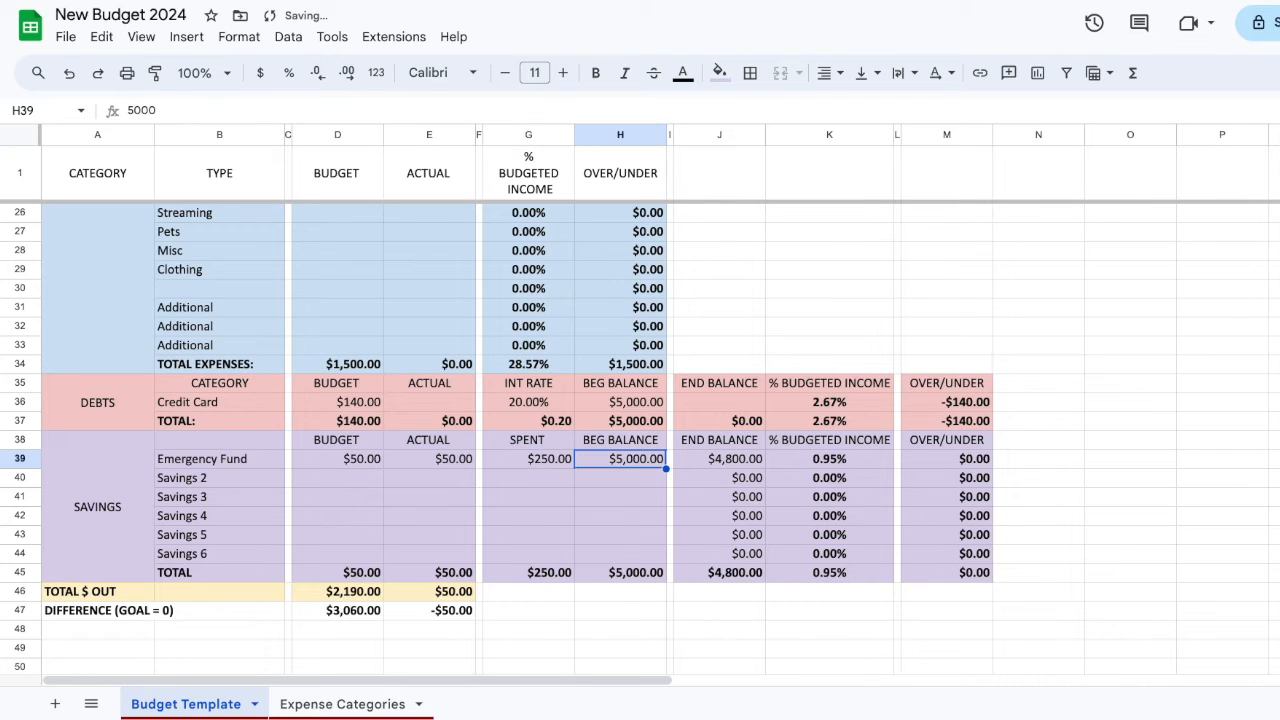
left_click(344, 459)
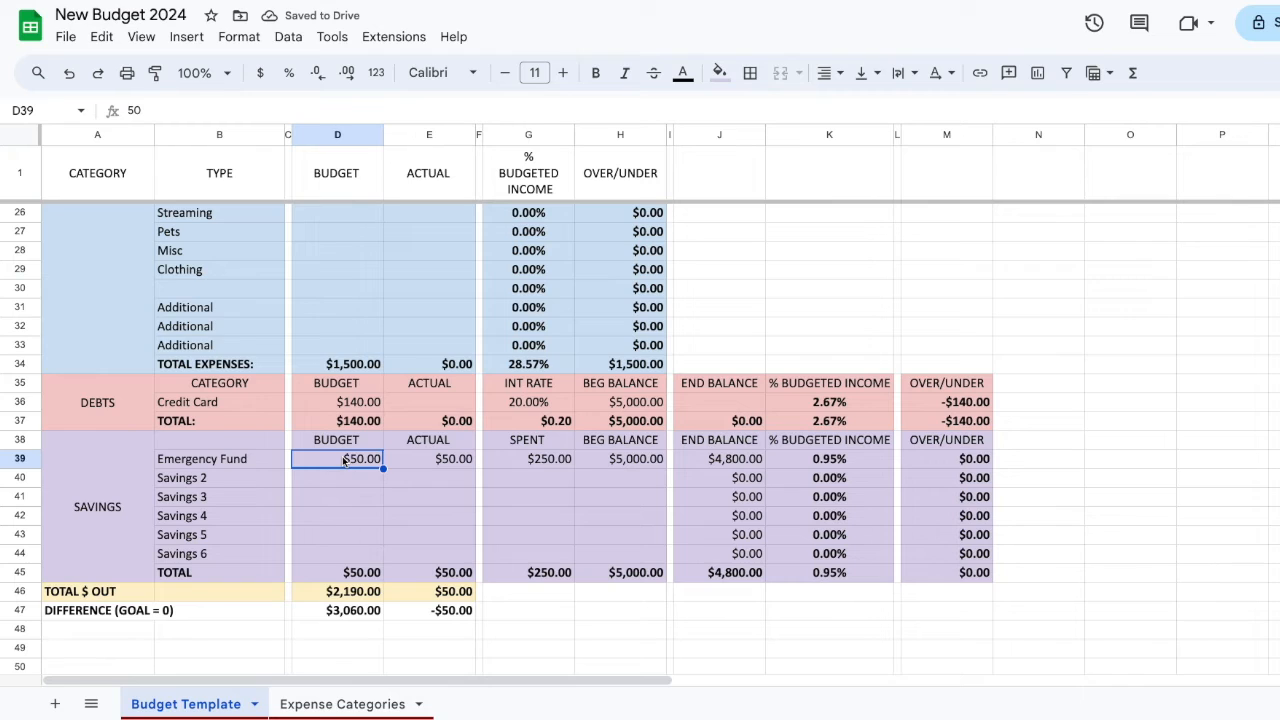
left_click(436, 461)
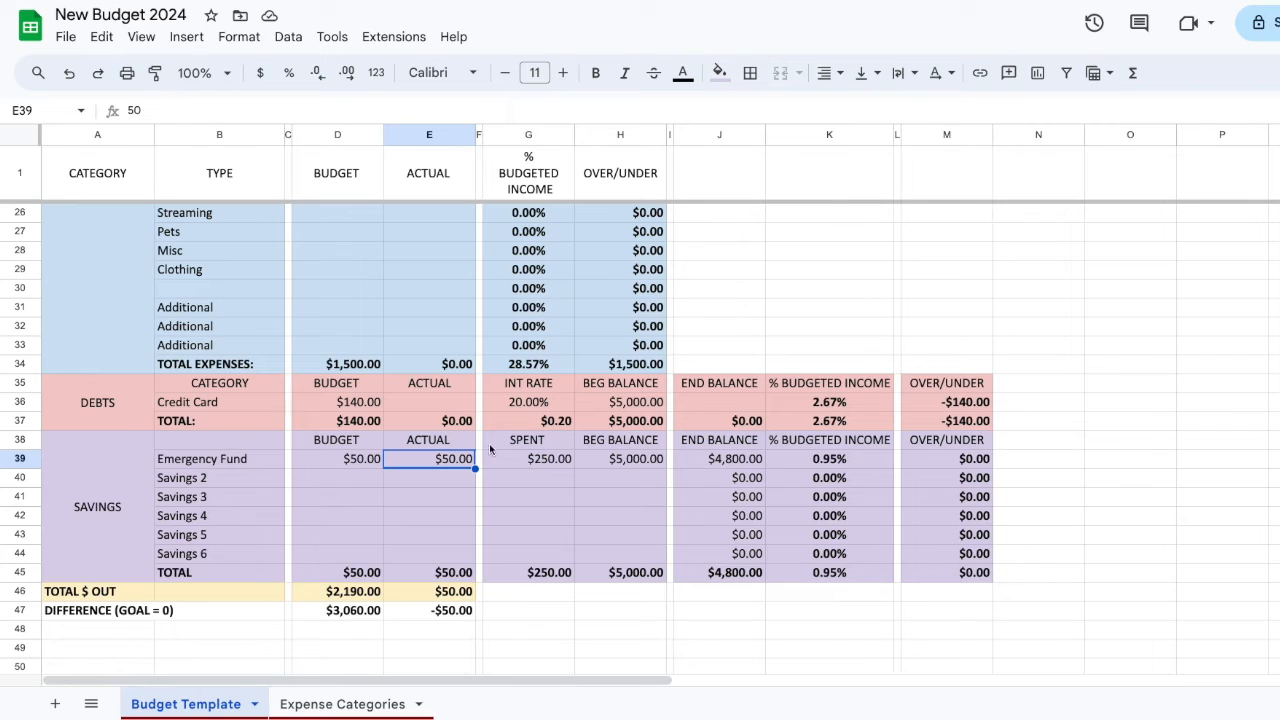
Rename Savings 2 as Life Insurance and set its budget to 40
left_click(212, 481)
type("Life Insurance")
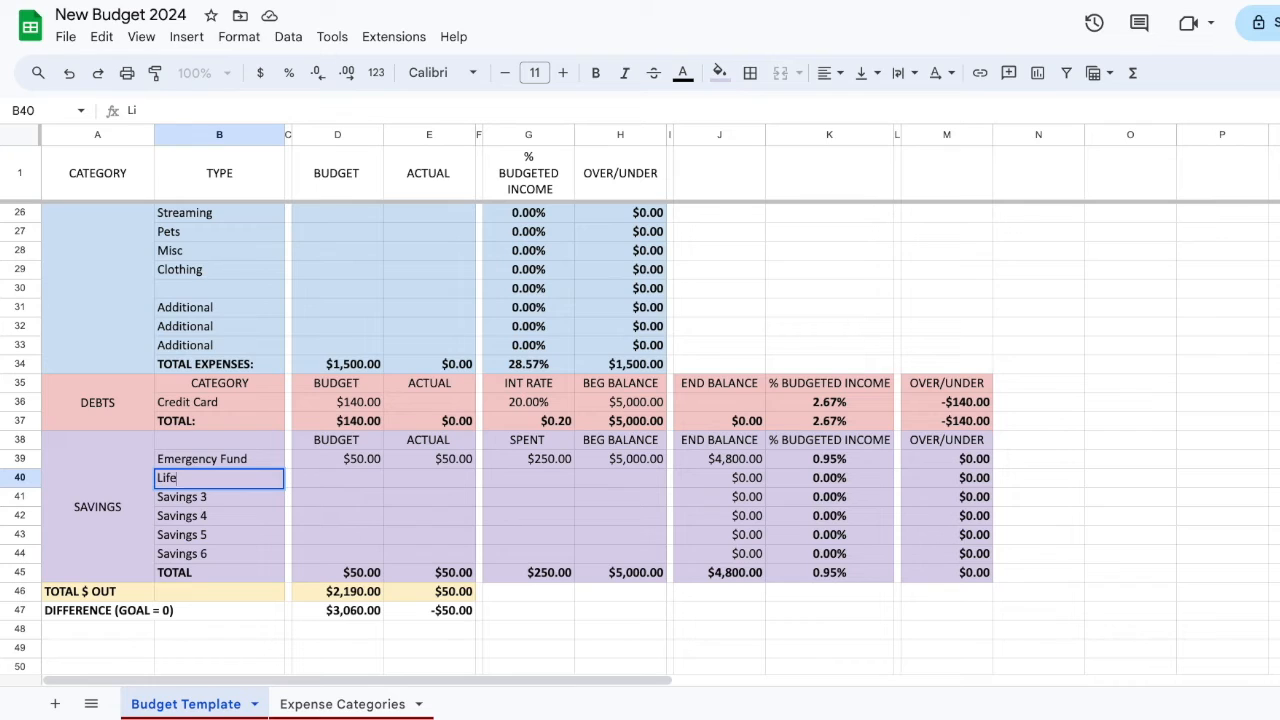
key("Tab")
key("Tab")
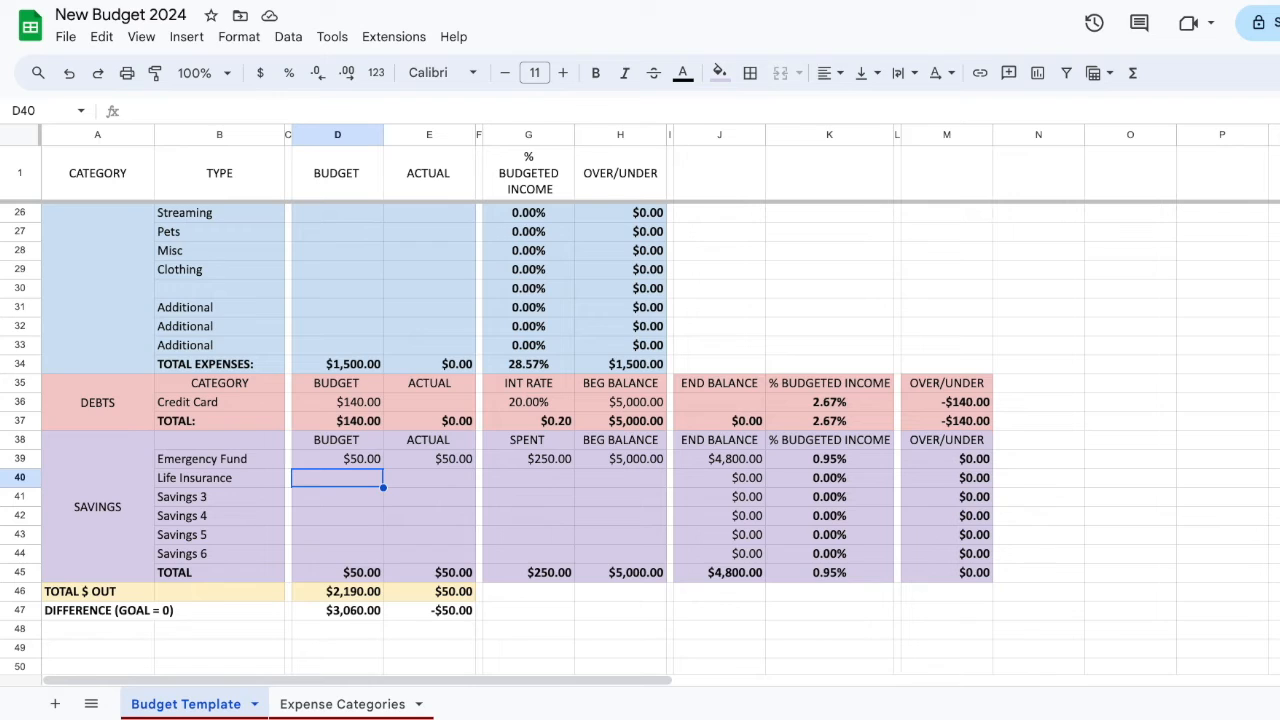
type("40")
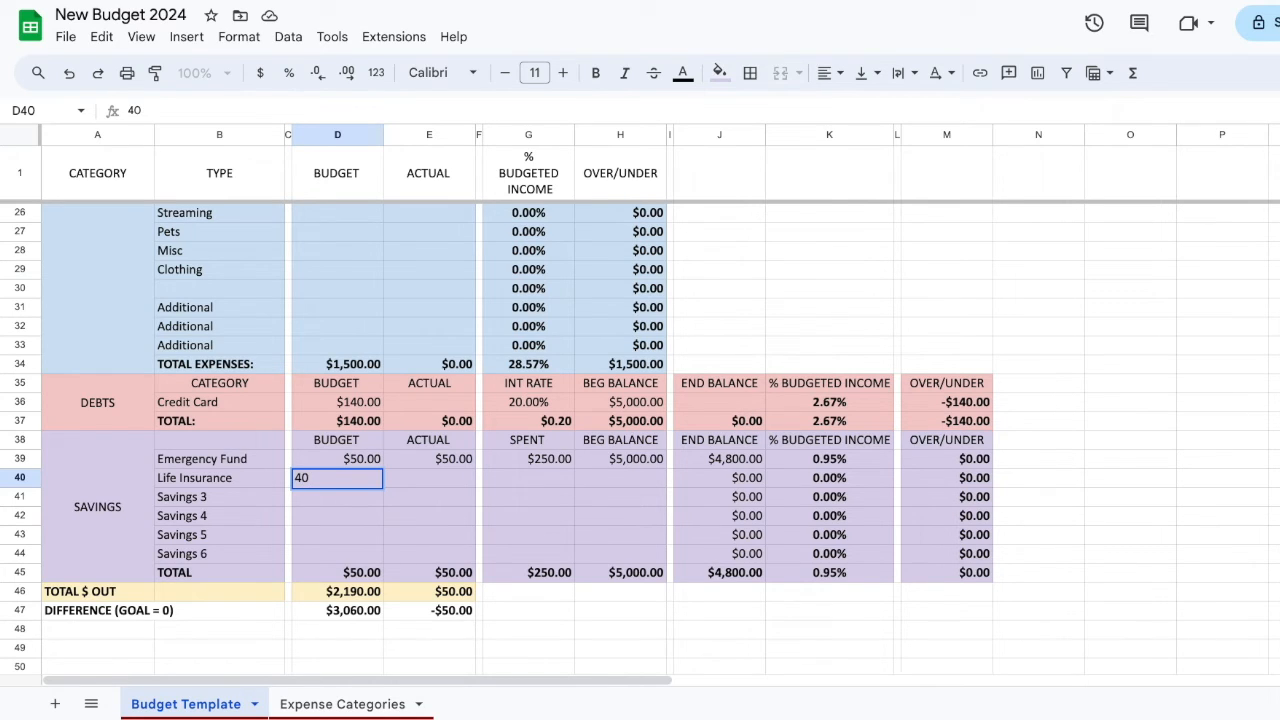
key("Tab")
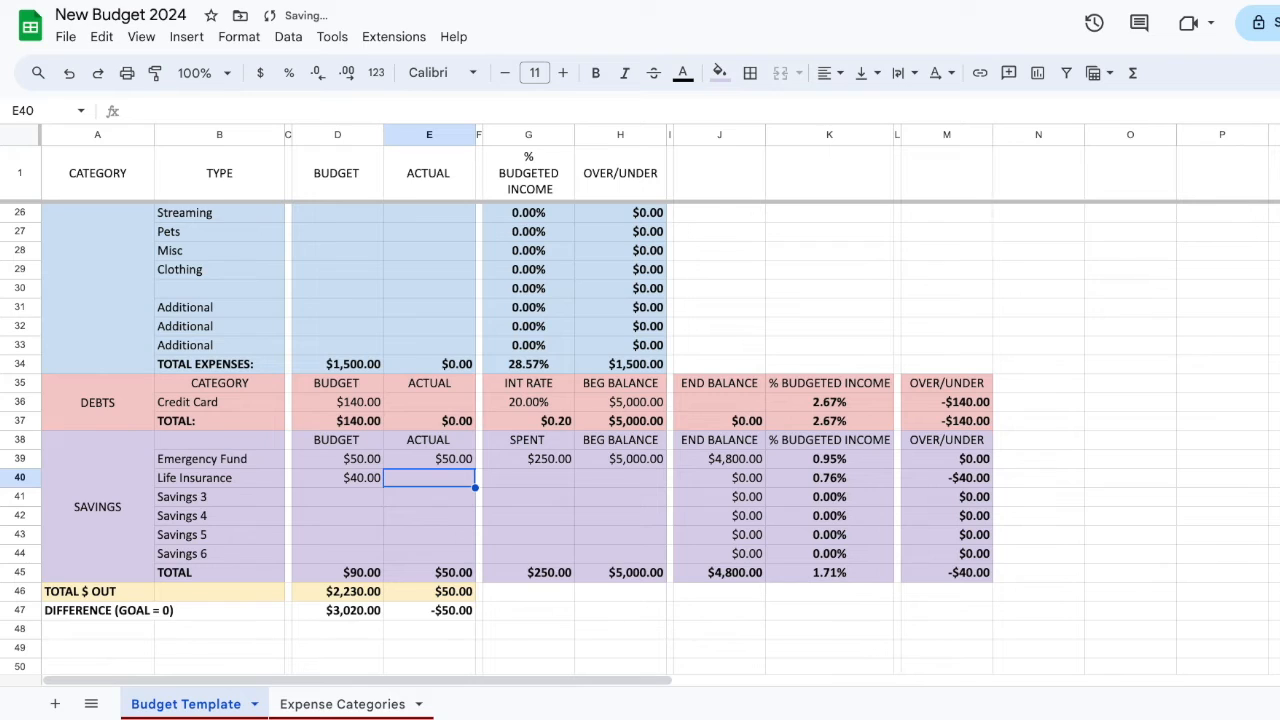
Rename Savings 3 as Kids Extracurricular and set its budget to 100
left_click(196, 503)
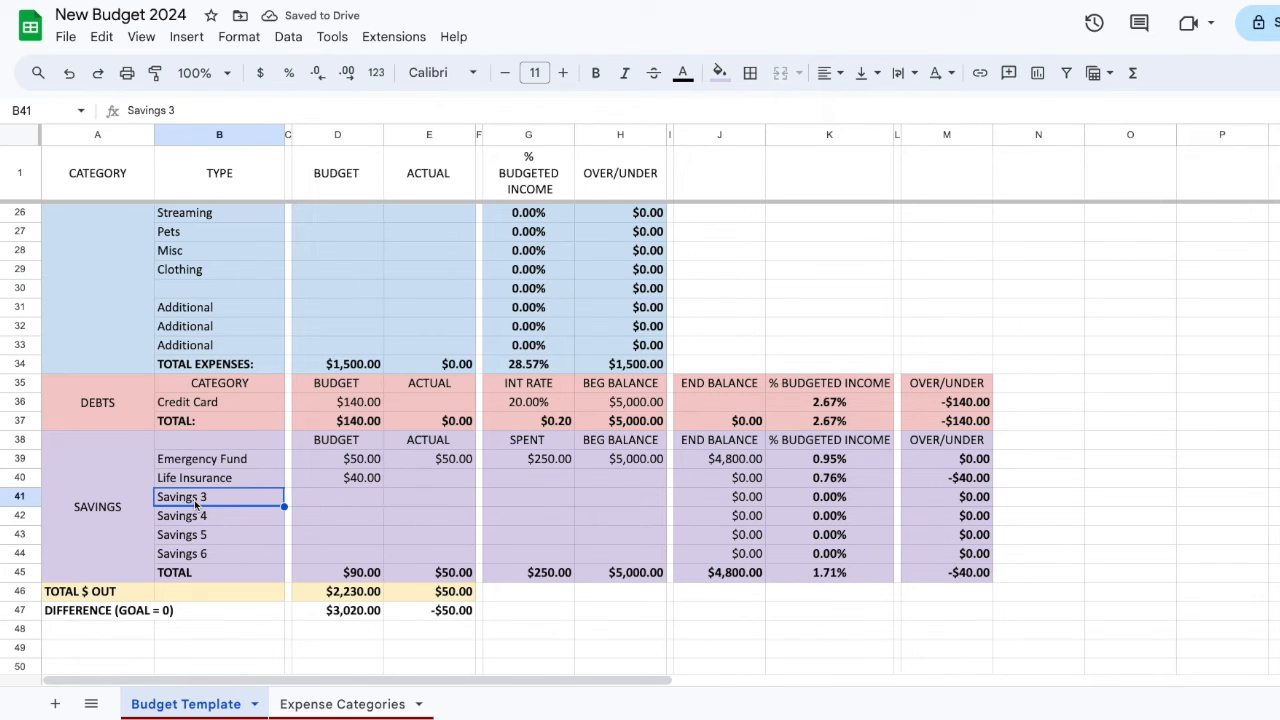
type("Kids E")
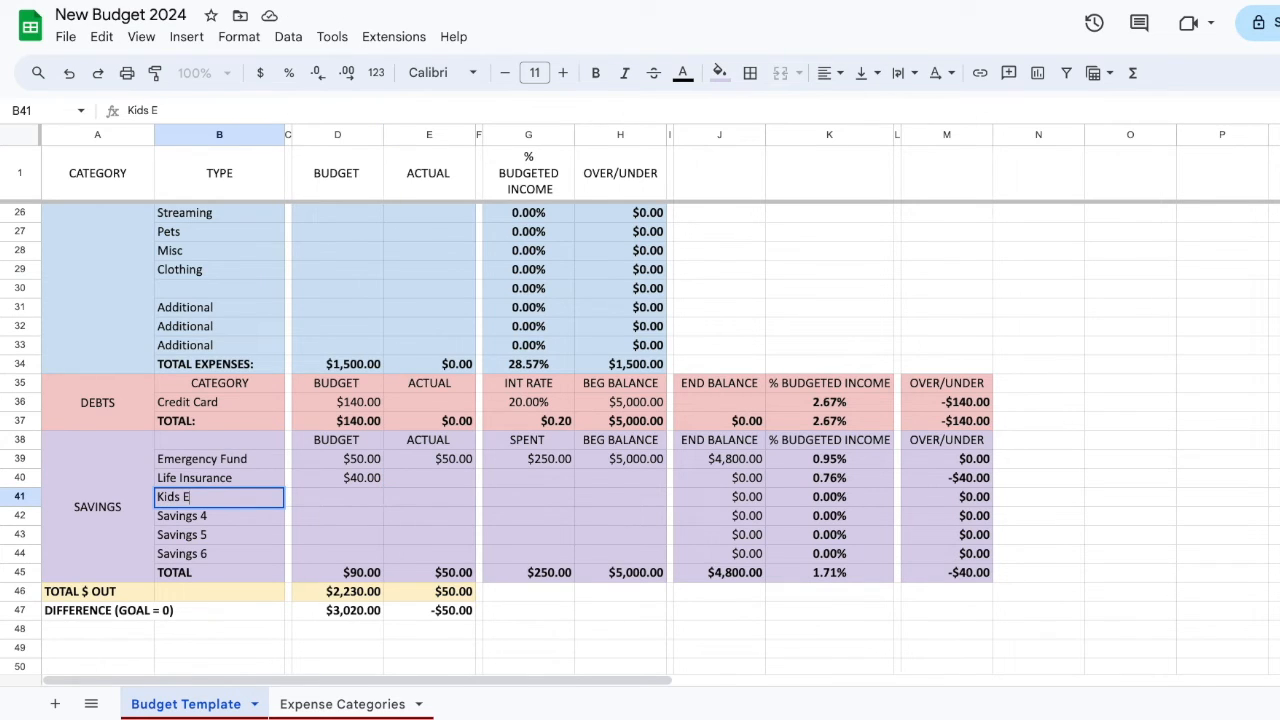
type("xtracurricular")
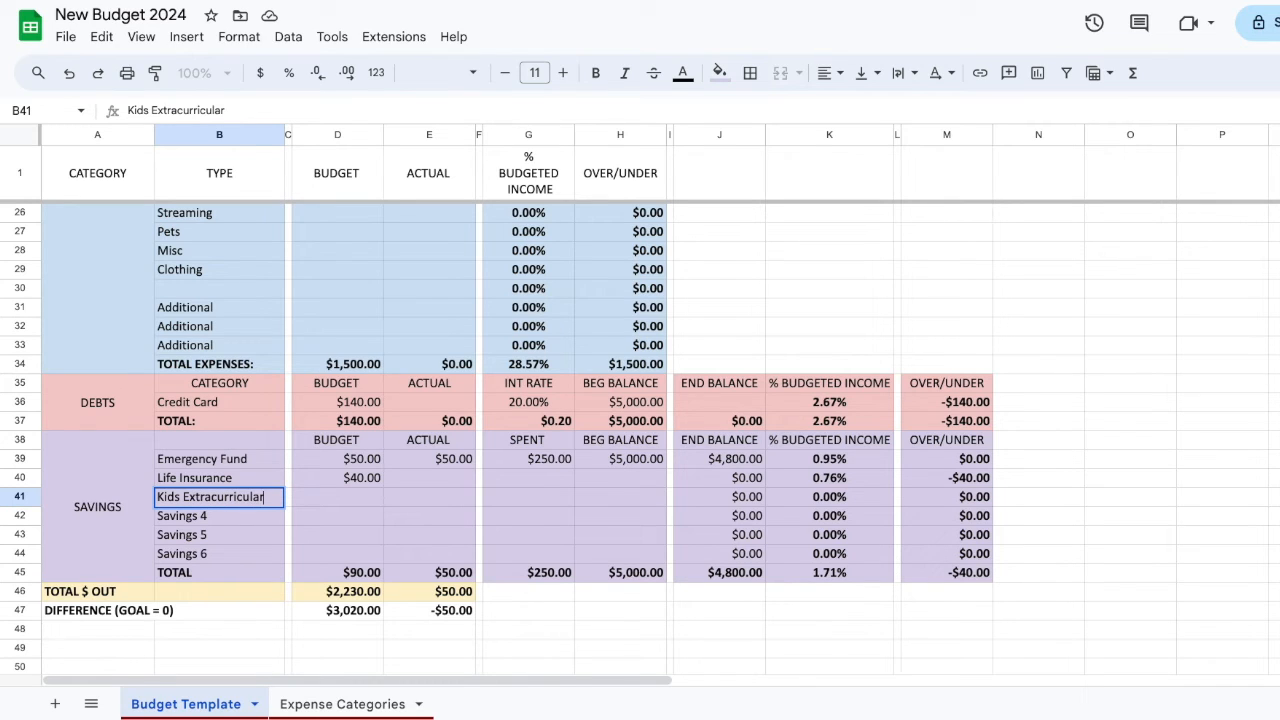
key("Tab")
key("Tab")
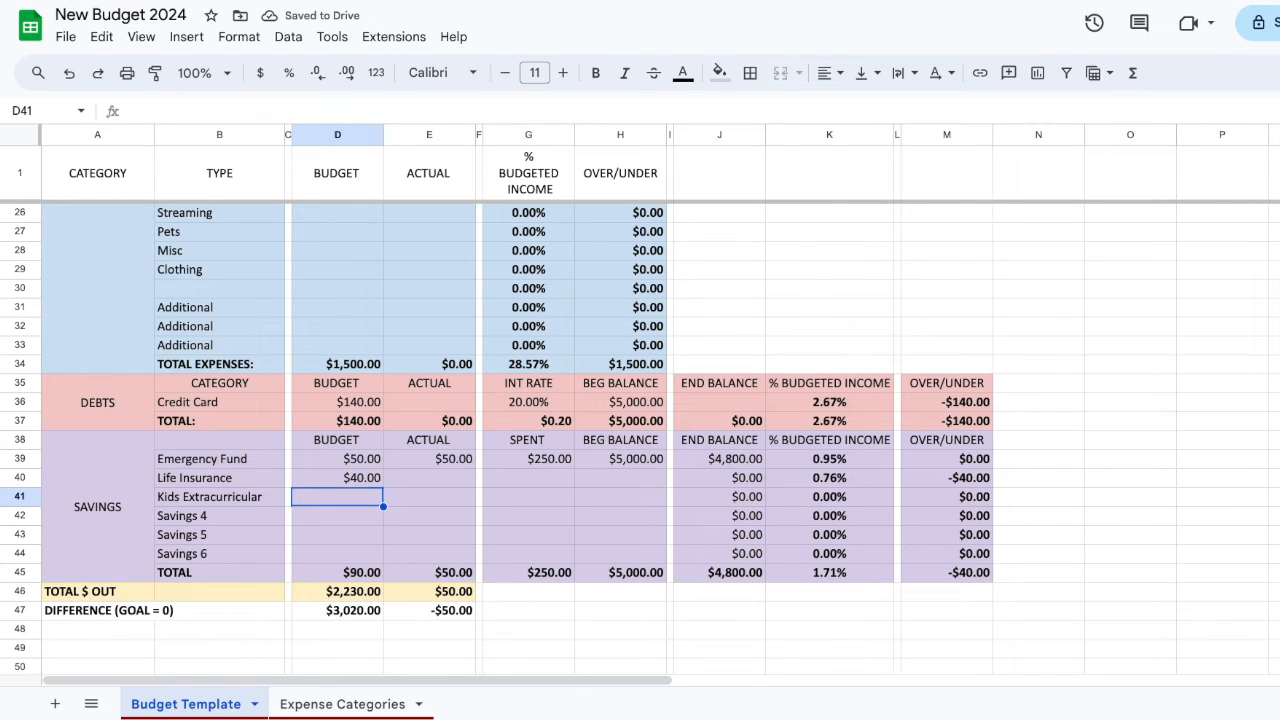
type("100")
key("Tab")
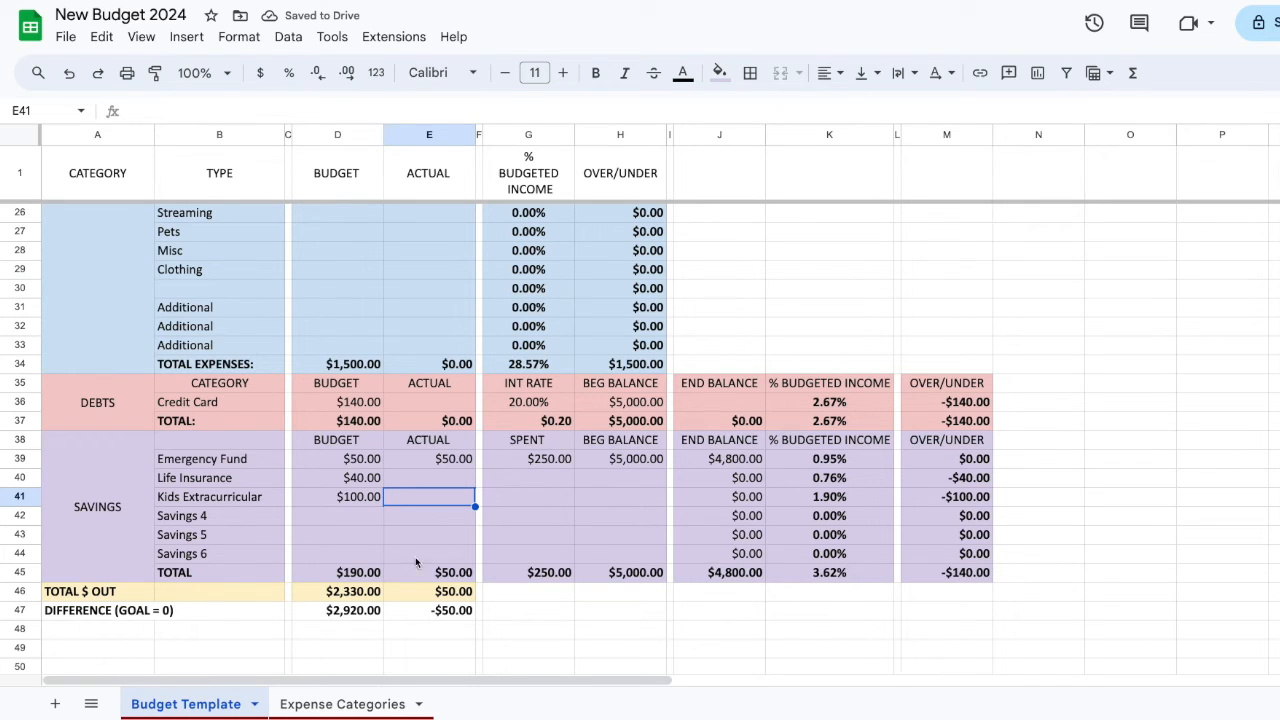
Check the budgeted Total $ Out and Difference cells, and enter 700 as the budget beside the Groceries tracker heading
left_click(343, 594)
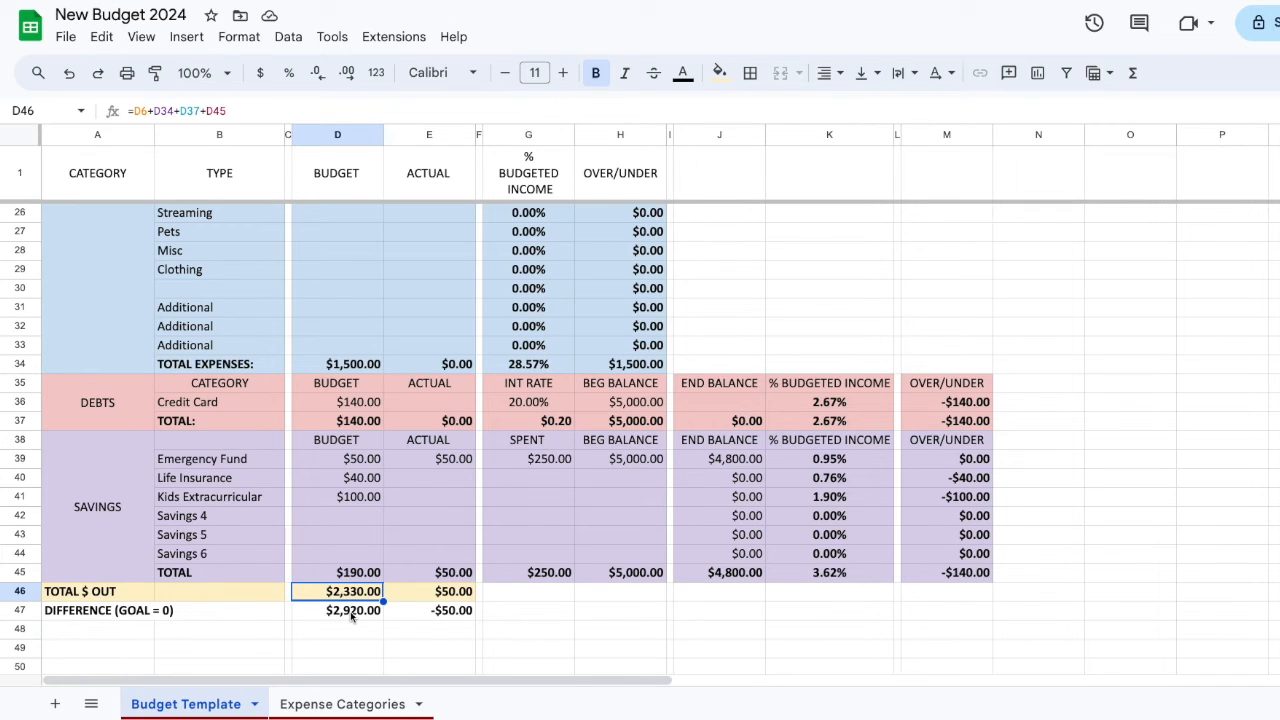
left_click(351, 614)
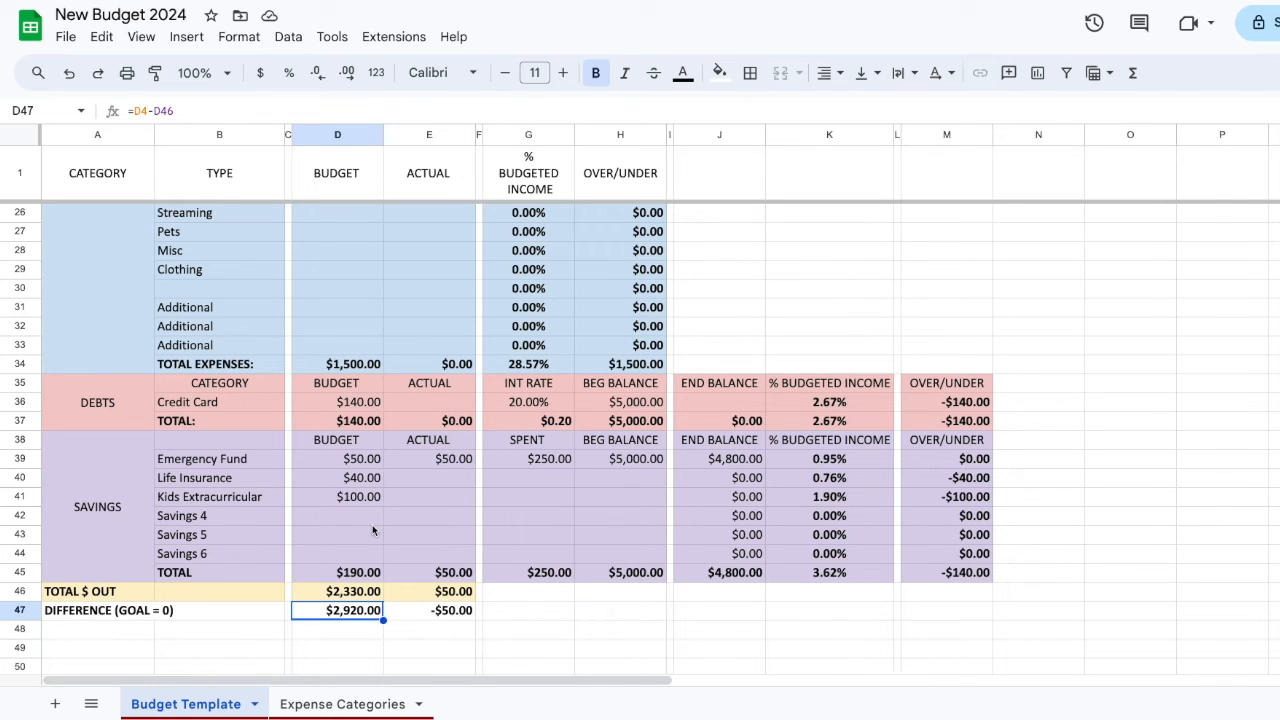
scroll(372, 524, "down", 8)
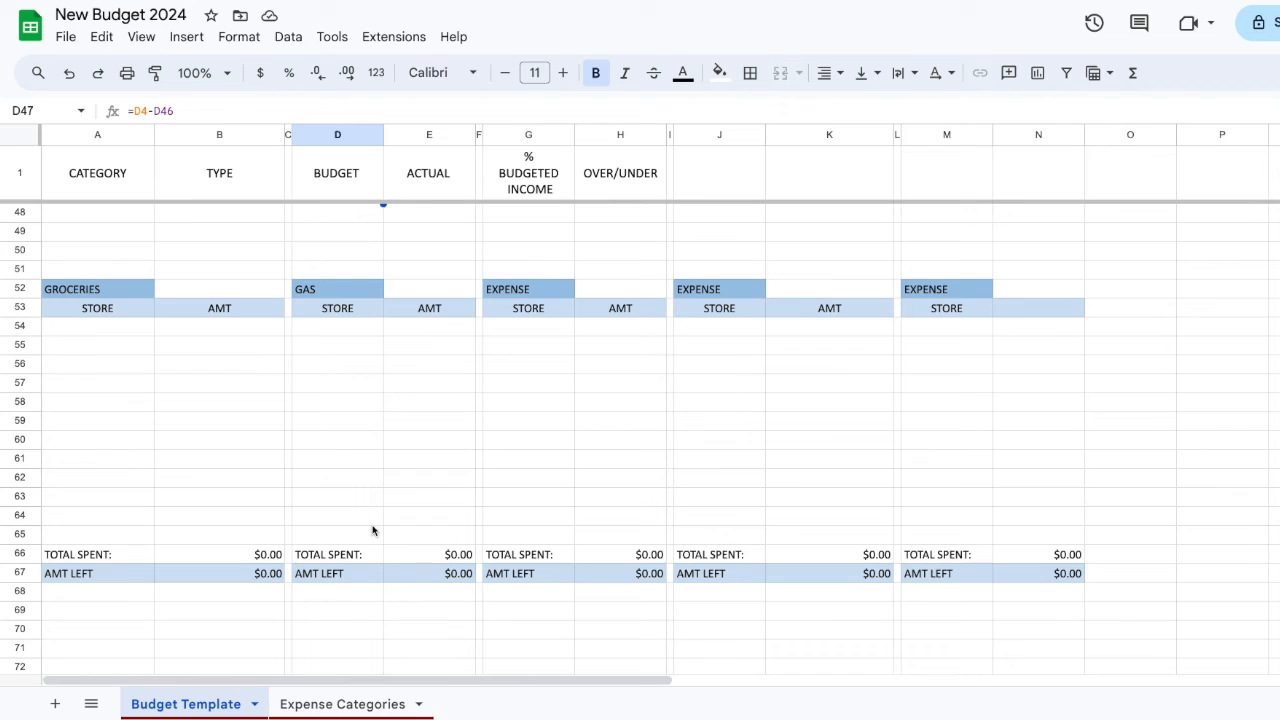
left_click(183, 290)
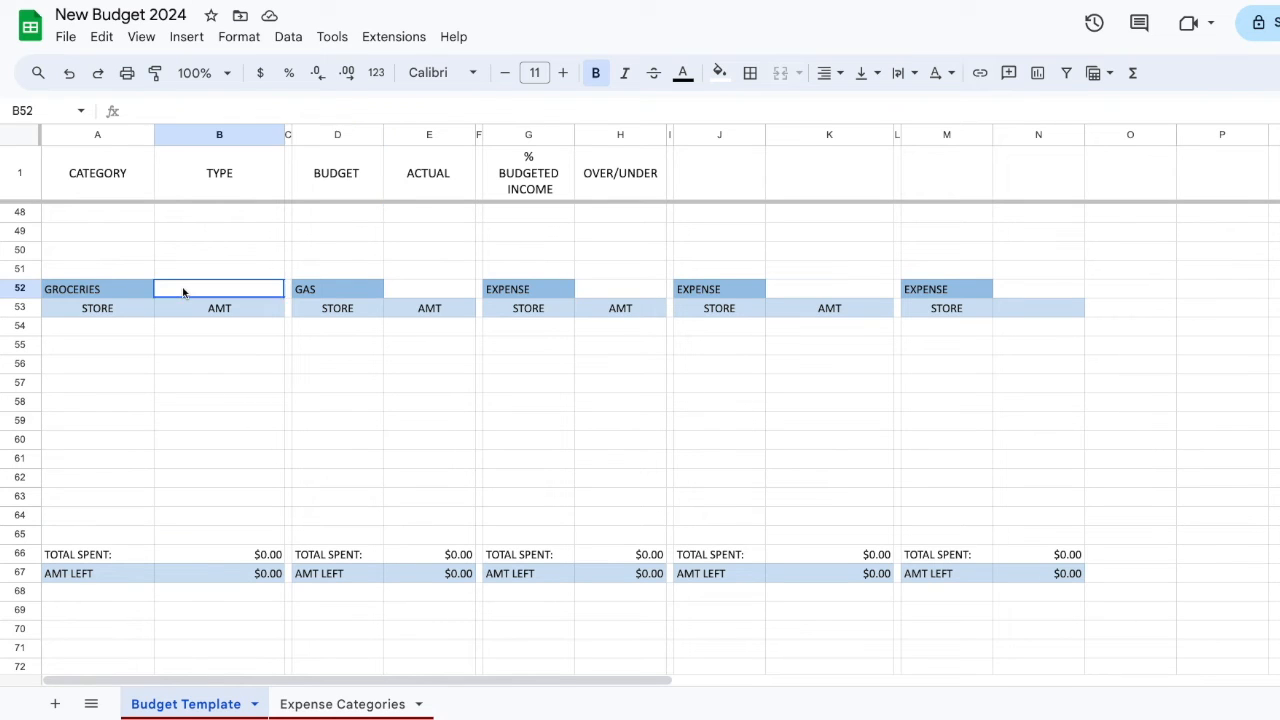
type("700")
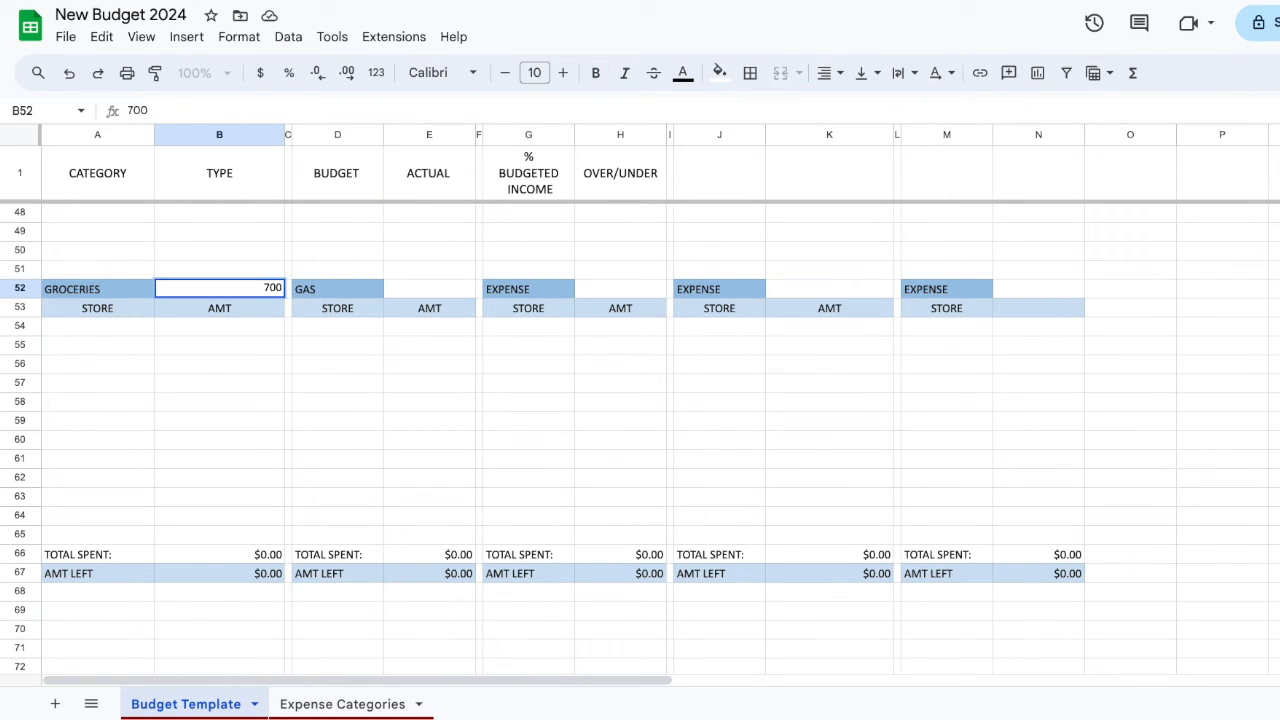
key("Return")
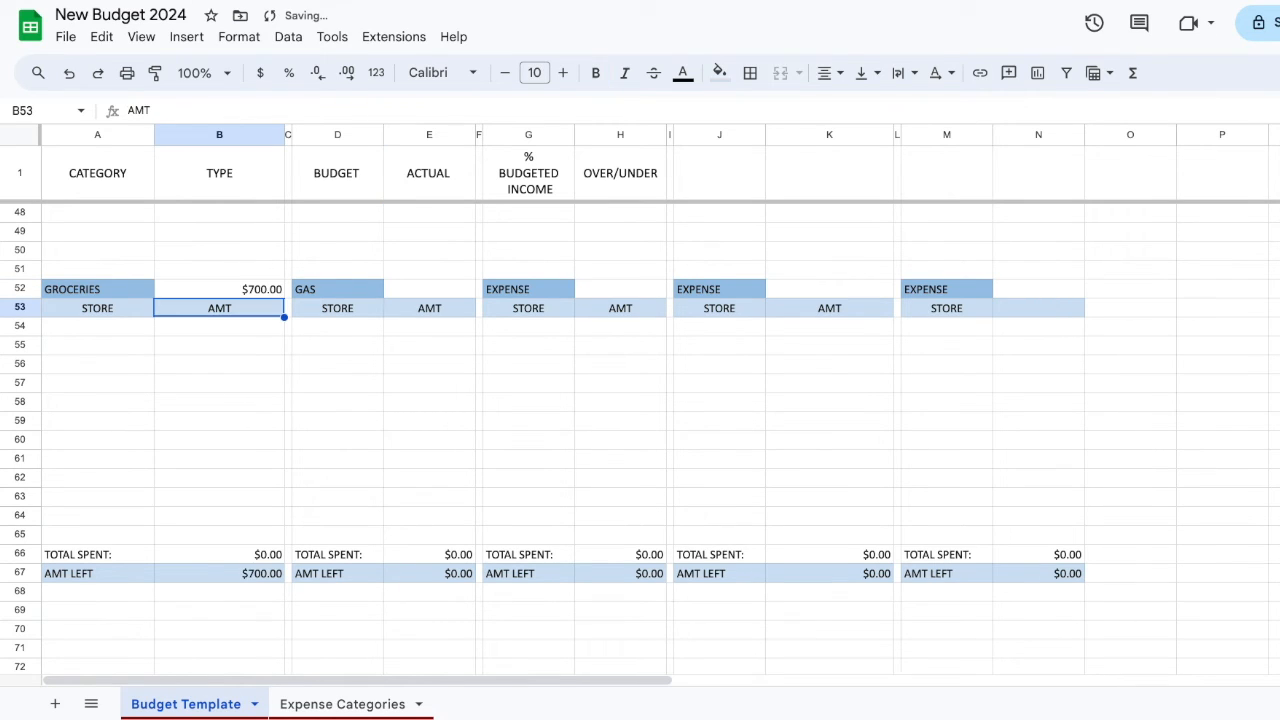
Log two purchases in the Groceries tracker: Winco for 54 and Sam's Club for 140
left_click(121, 329)
type("Winco")
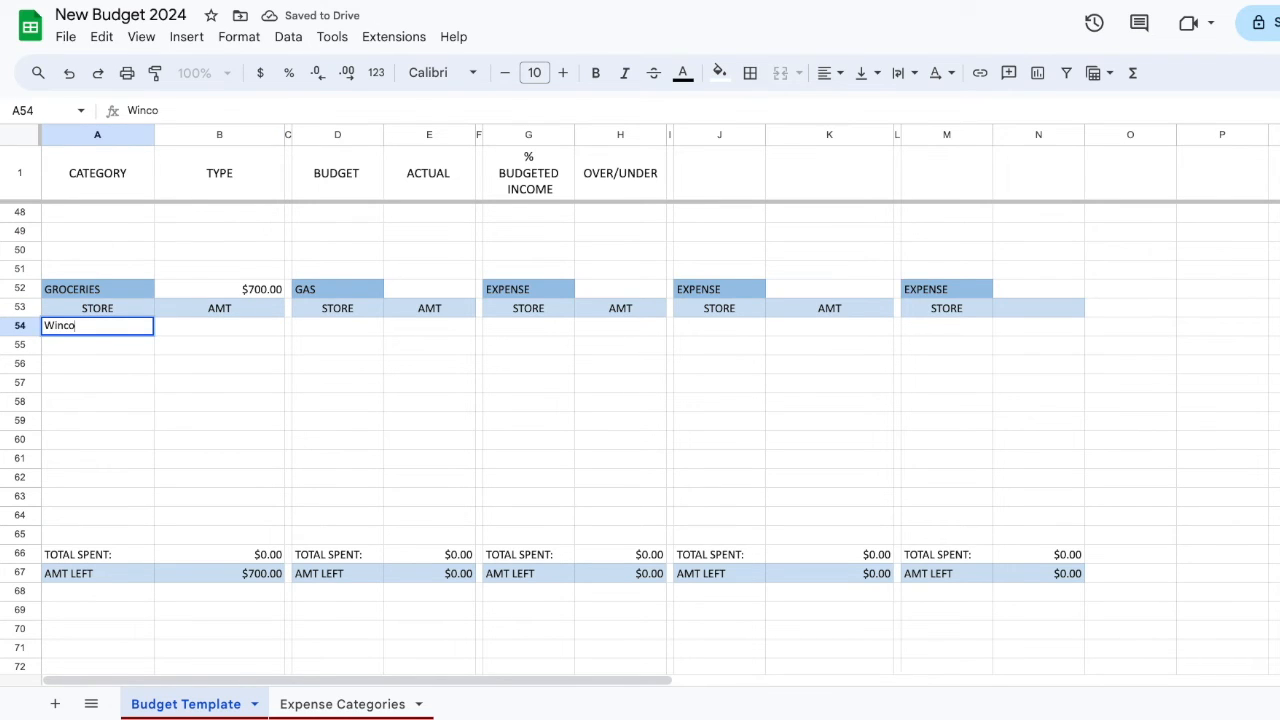
key("Tab")
type("54")
key("Return")
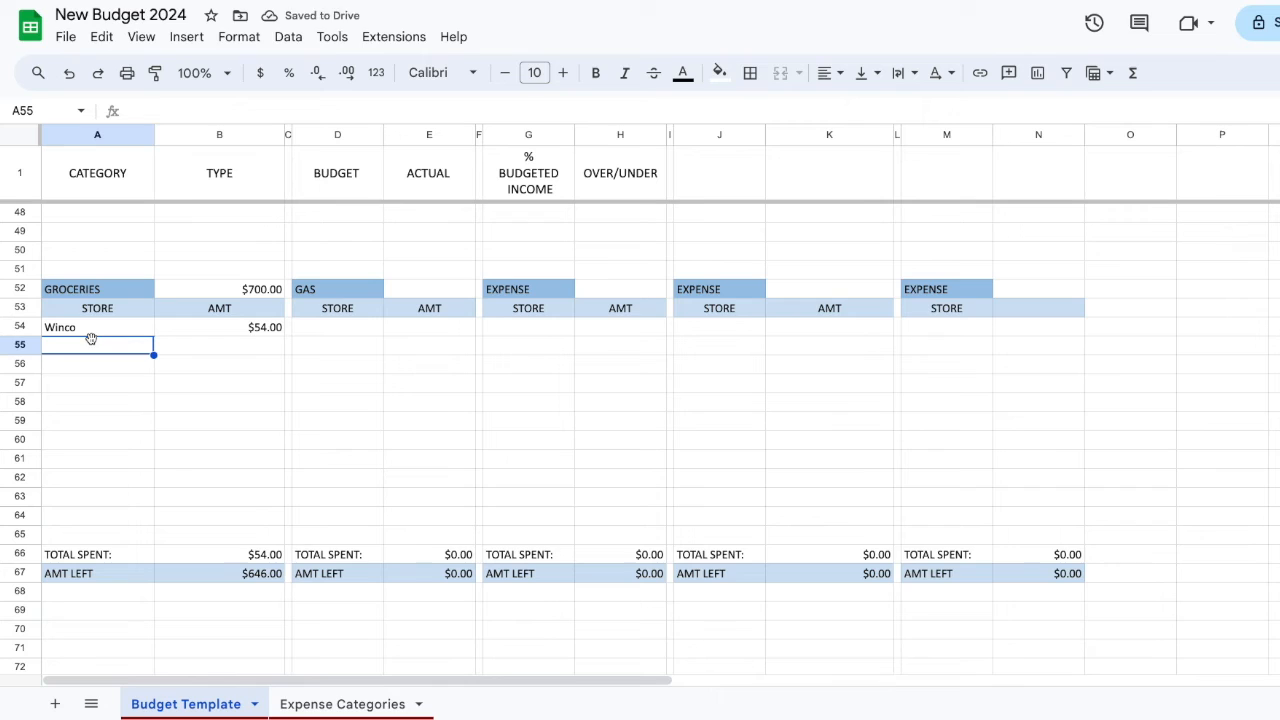
type("Sam's Club")
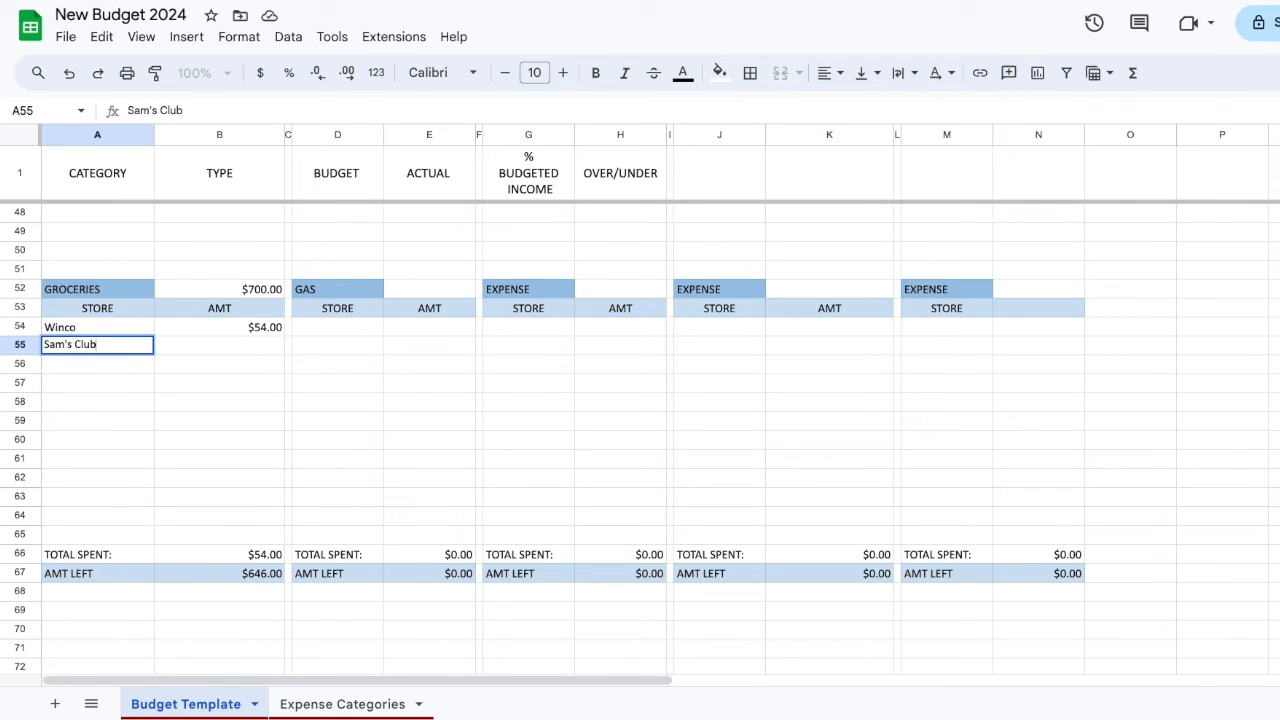
key("Tab")
type("140")
key("Return")
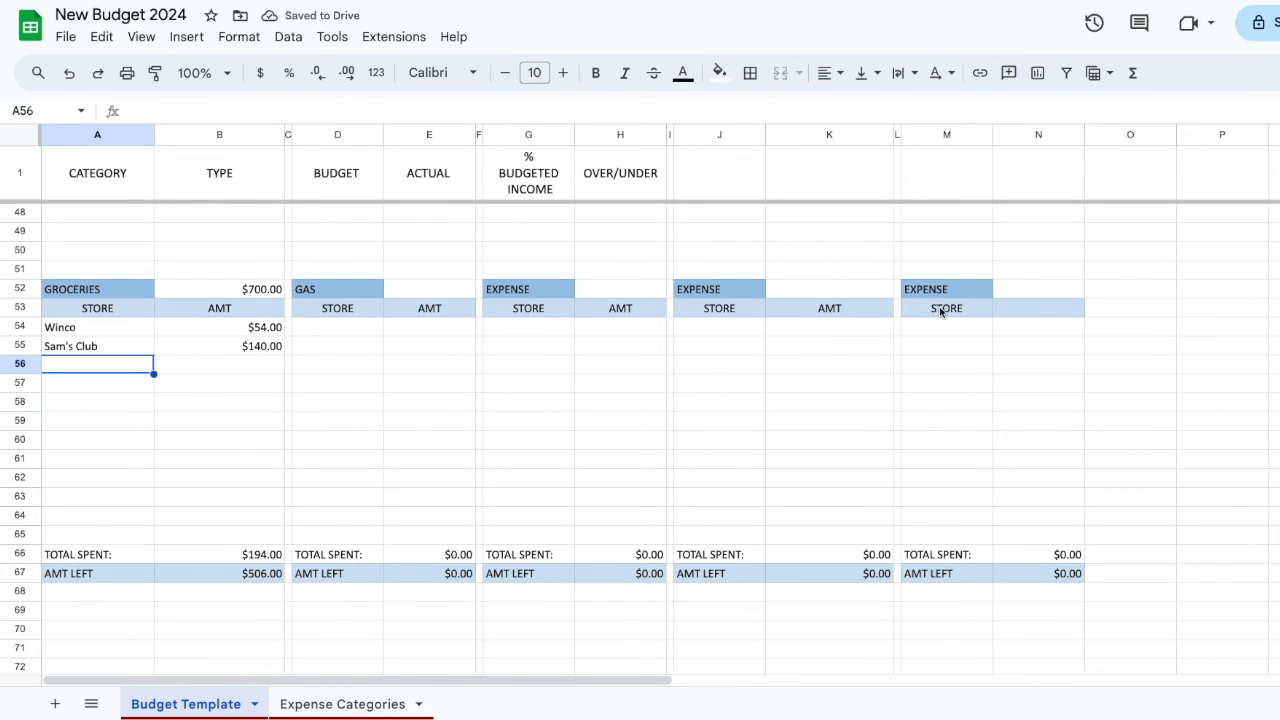
Rename the Expense tracker beside Gas as House Maintenance and set its budget to 400
left_click(75, 288)
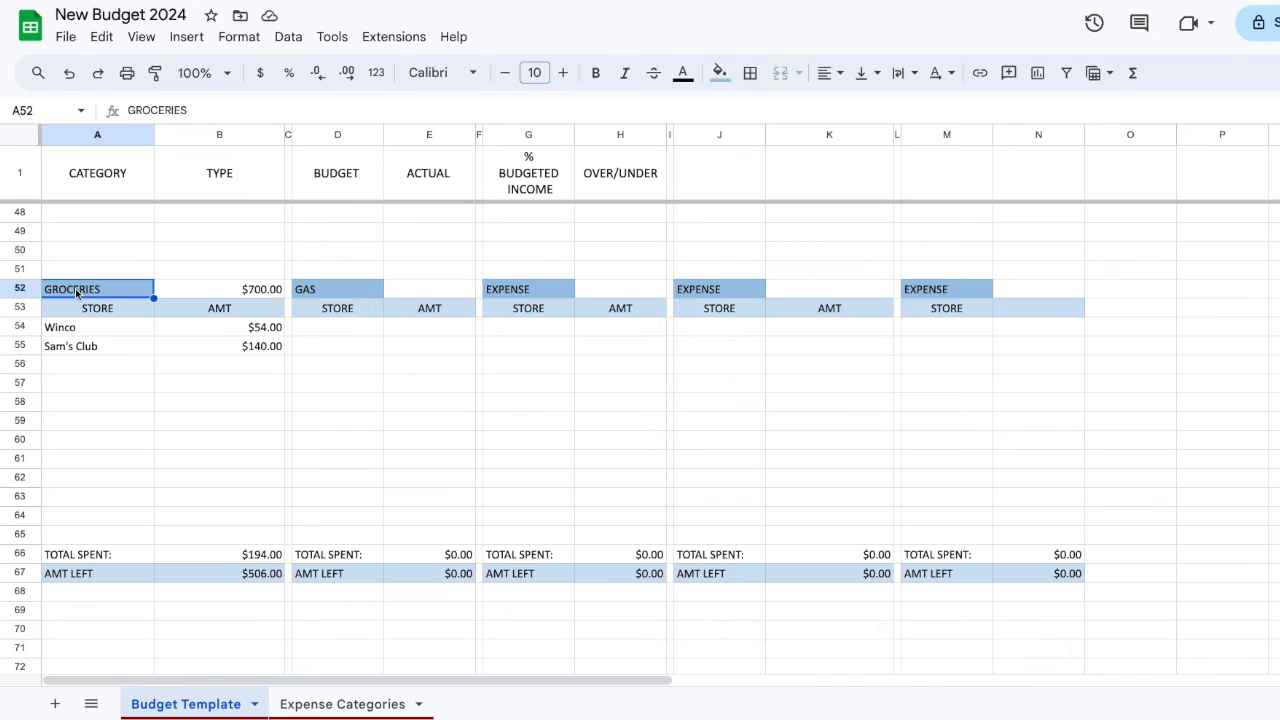
left_click(325, 289)
left_click(532, 292)
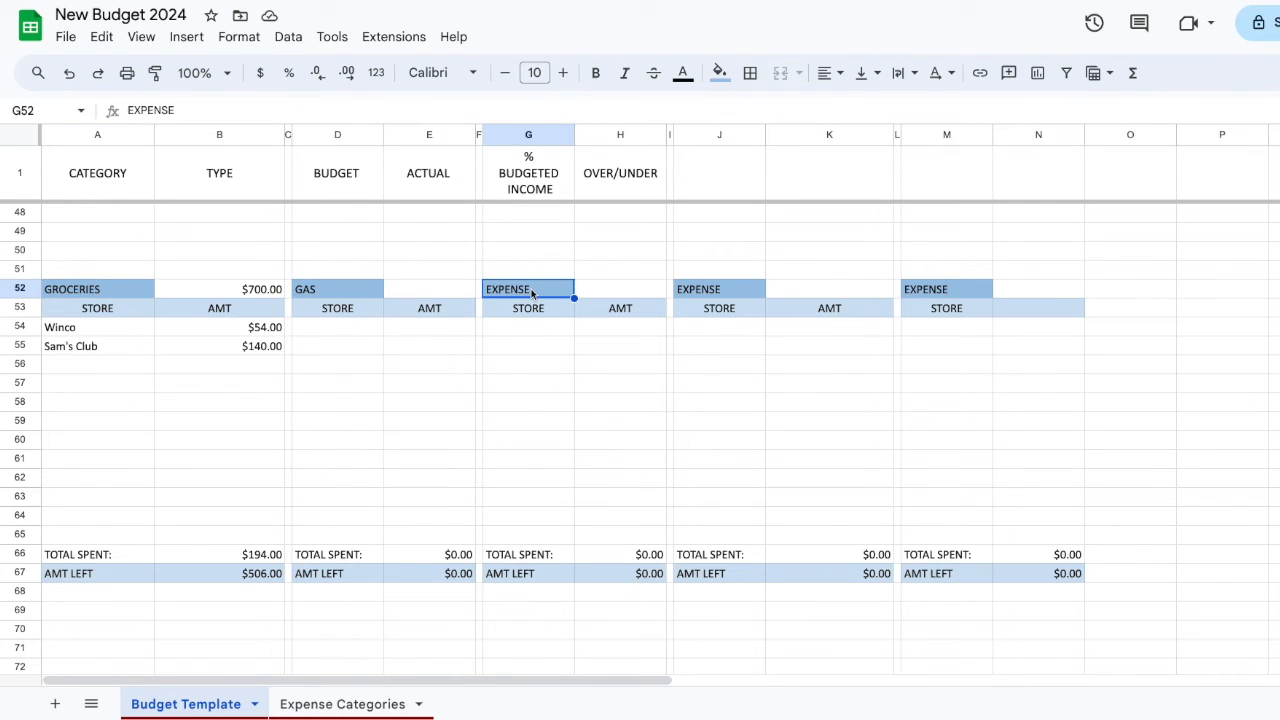
type("Ho")
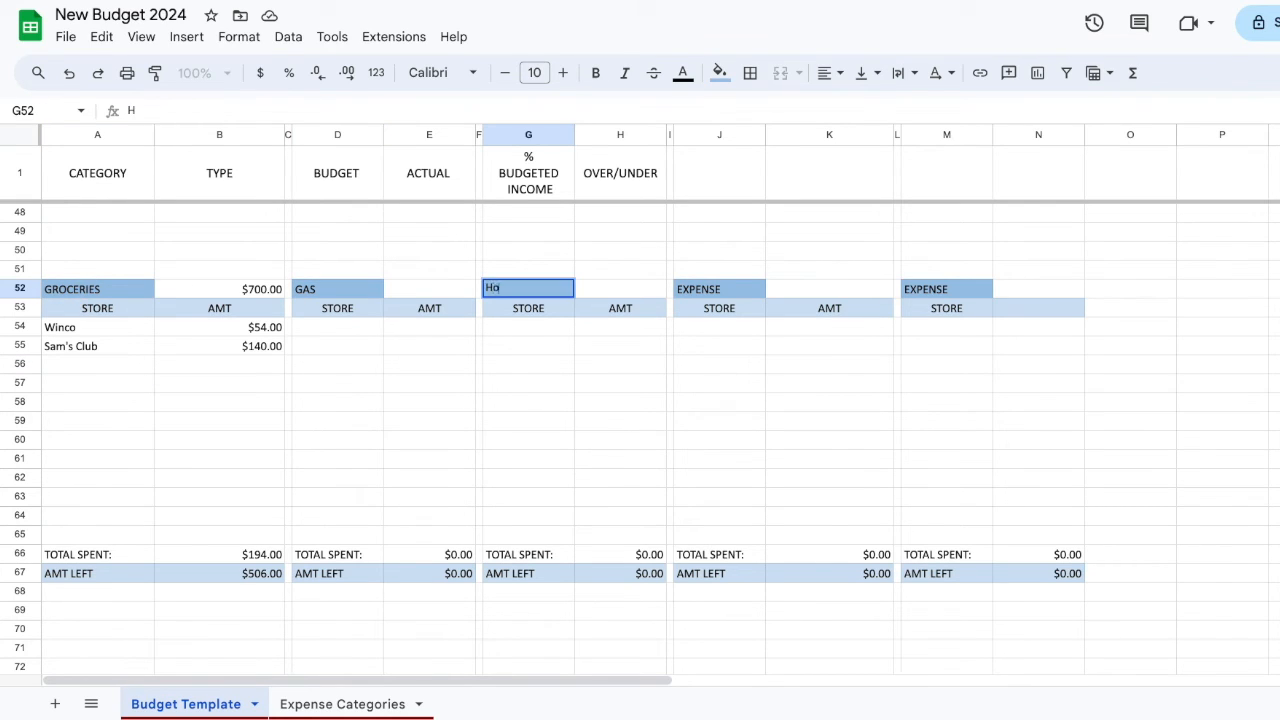
type("use Maintenance")
key("Tab")
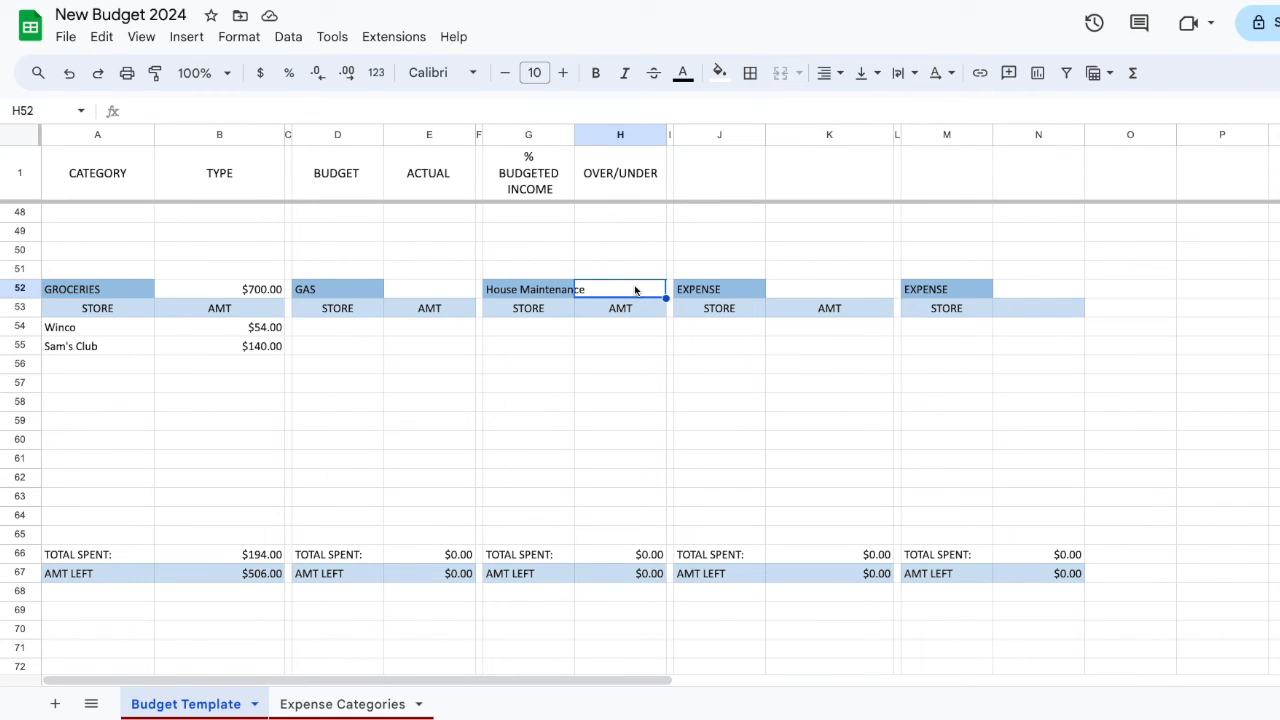
type("400")
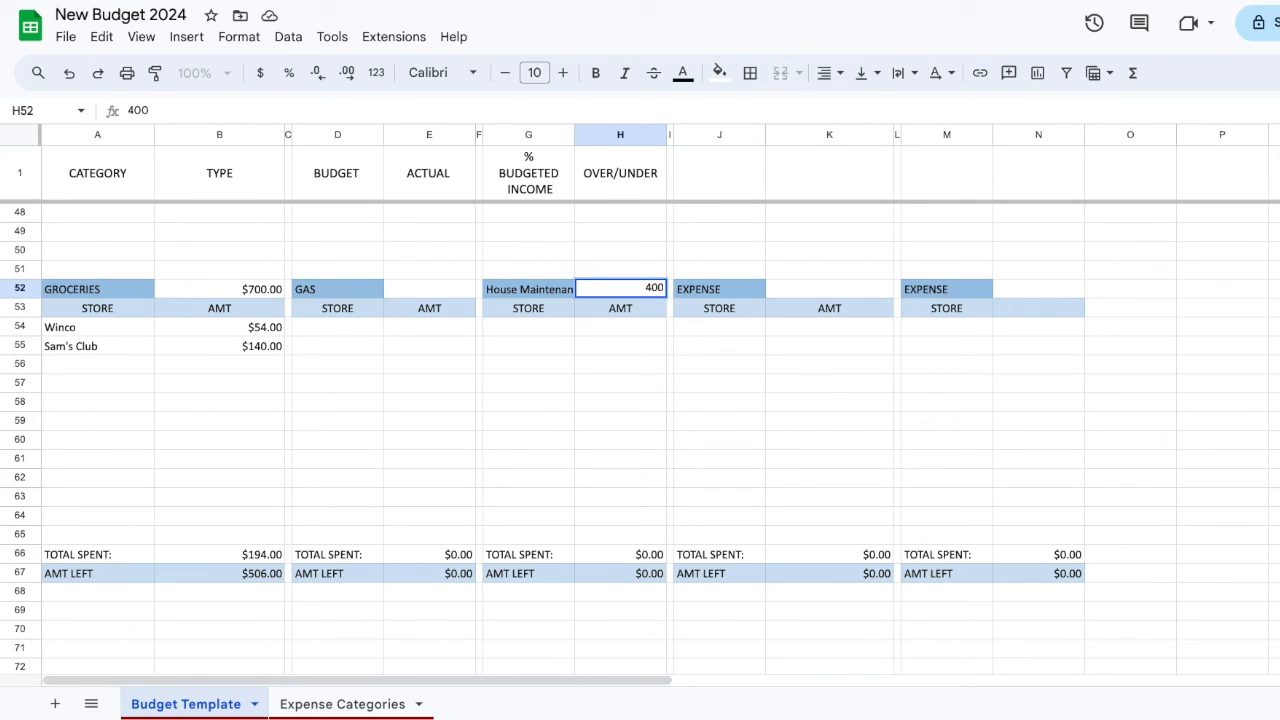
key("Return")
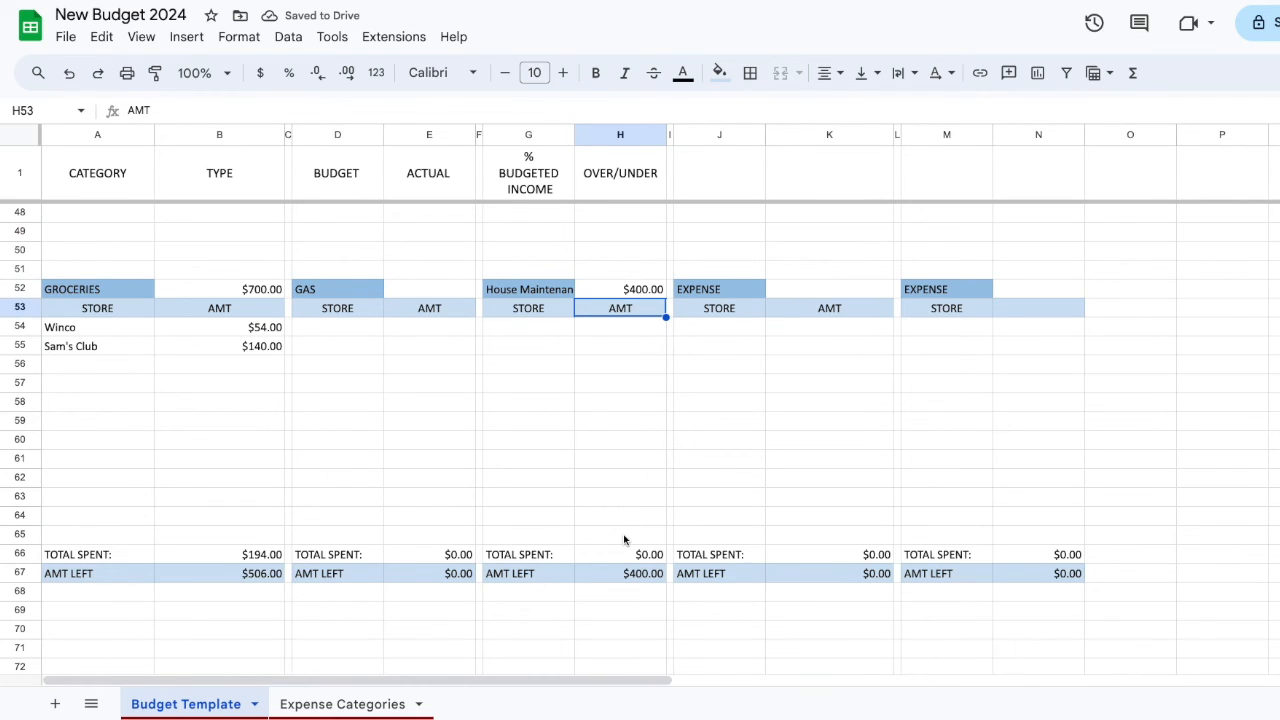
Duplicate the Budget Template sheet and rename the copy December
scroll(463, 461, "up", 15)
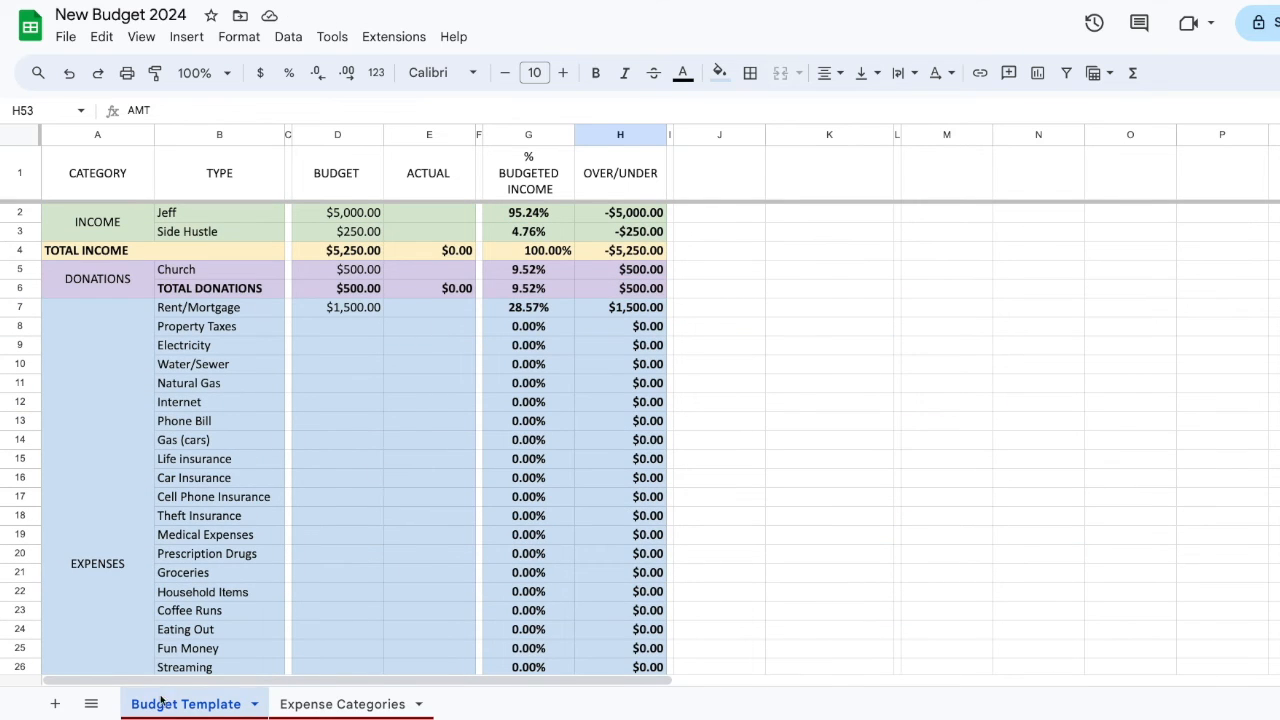
right_click(197, 706)
mouse_move(189, 451)
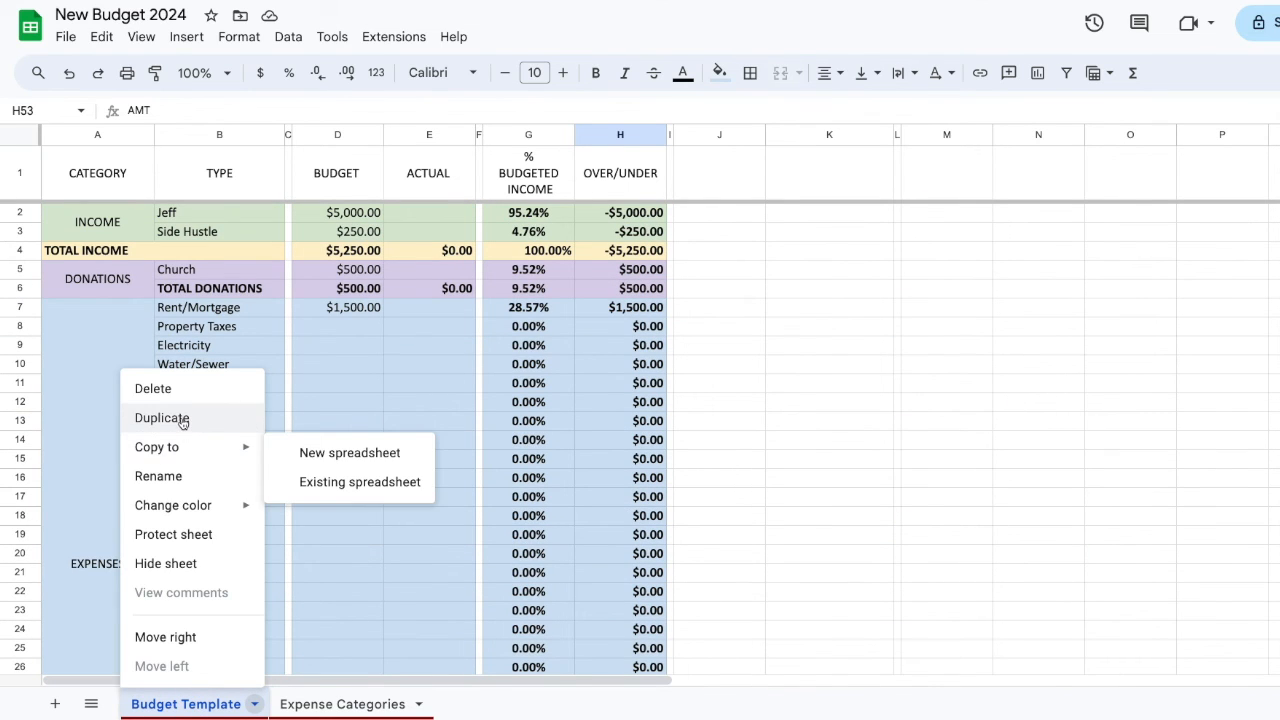
left_click(182, 418)
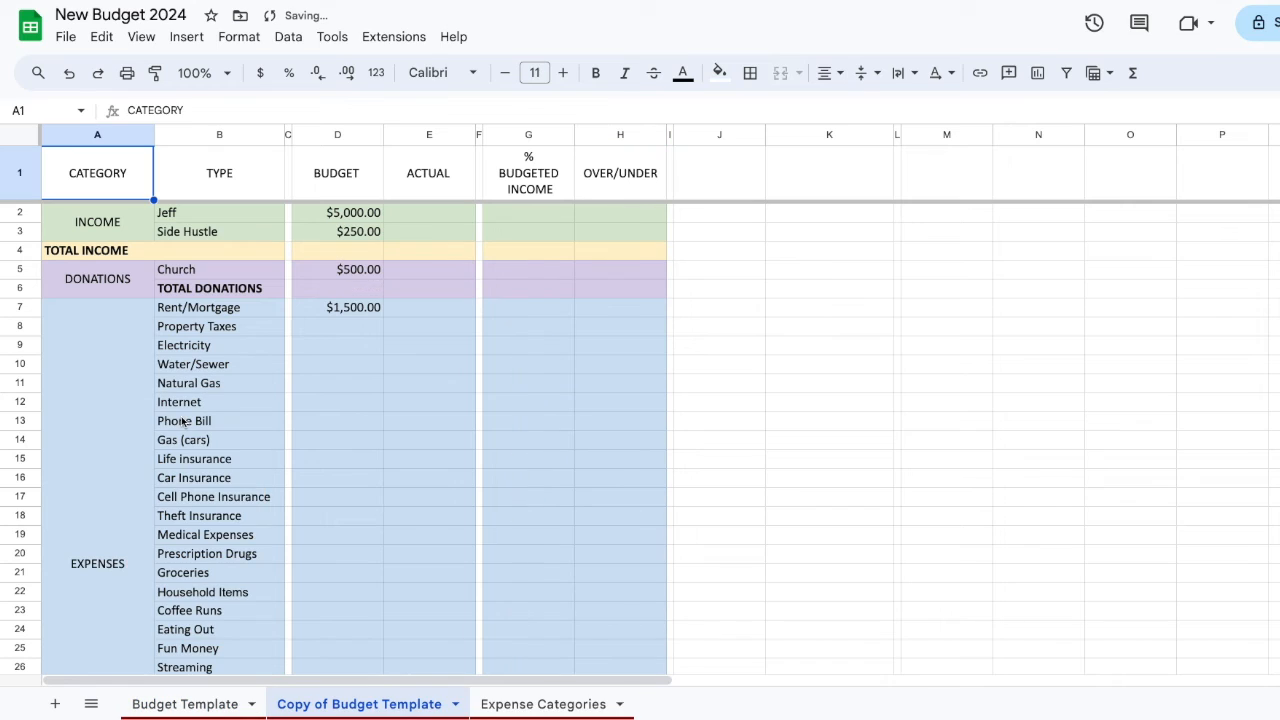
double_click(367, 706)
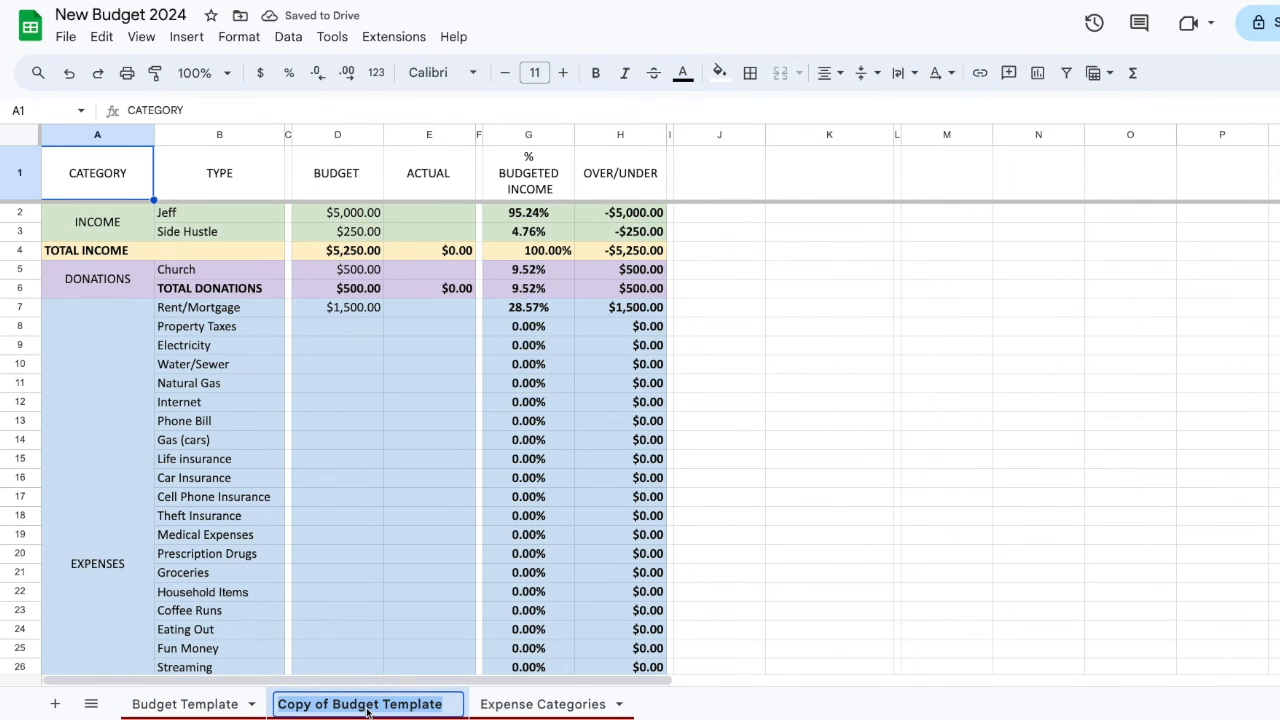
type("December")
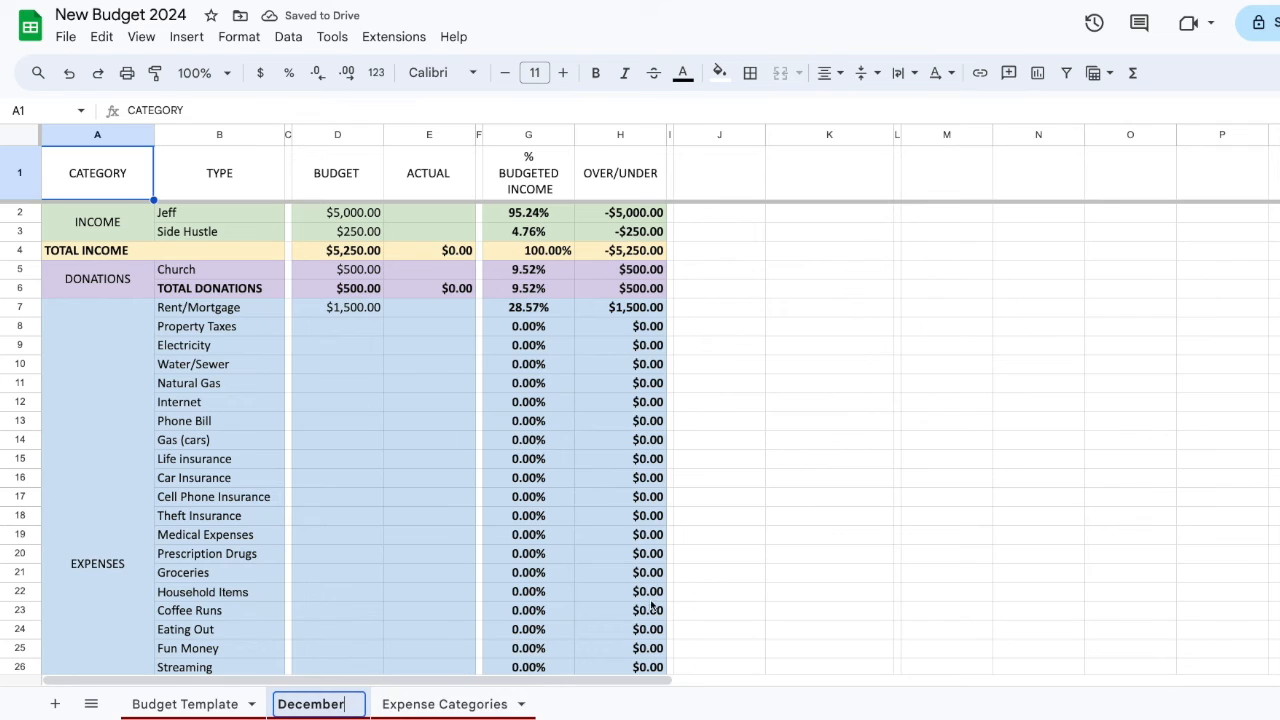
key("Return")
left_click(1100, 325)
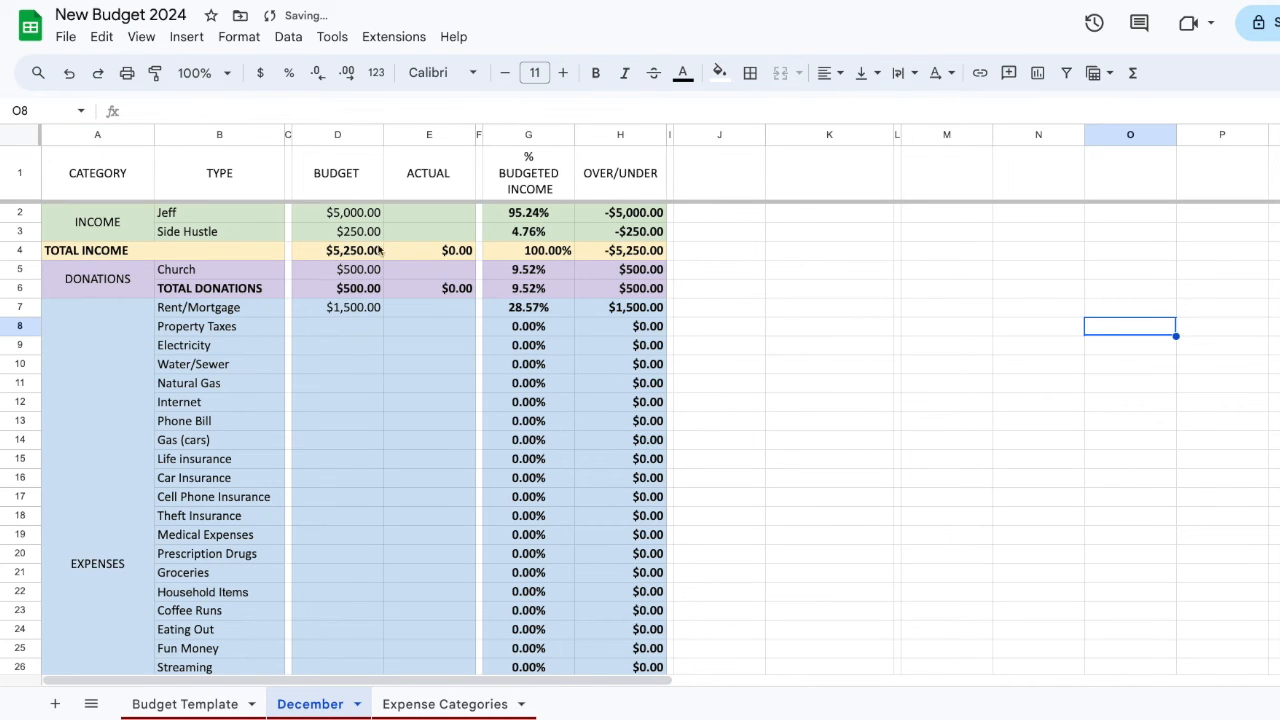
Clear the budget amounts of both income sources, Rent/Mortgage and Church on the December sheet
left_click_drag(356, 213, 358, 231)
key("Delete")
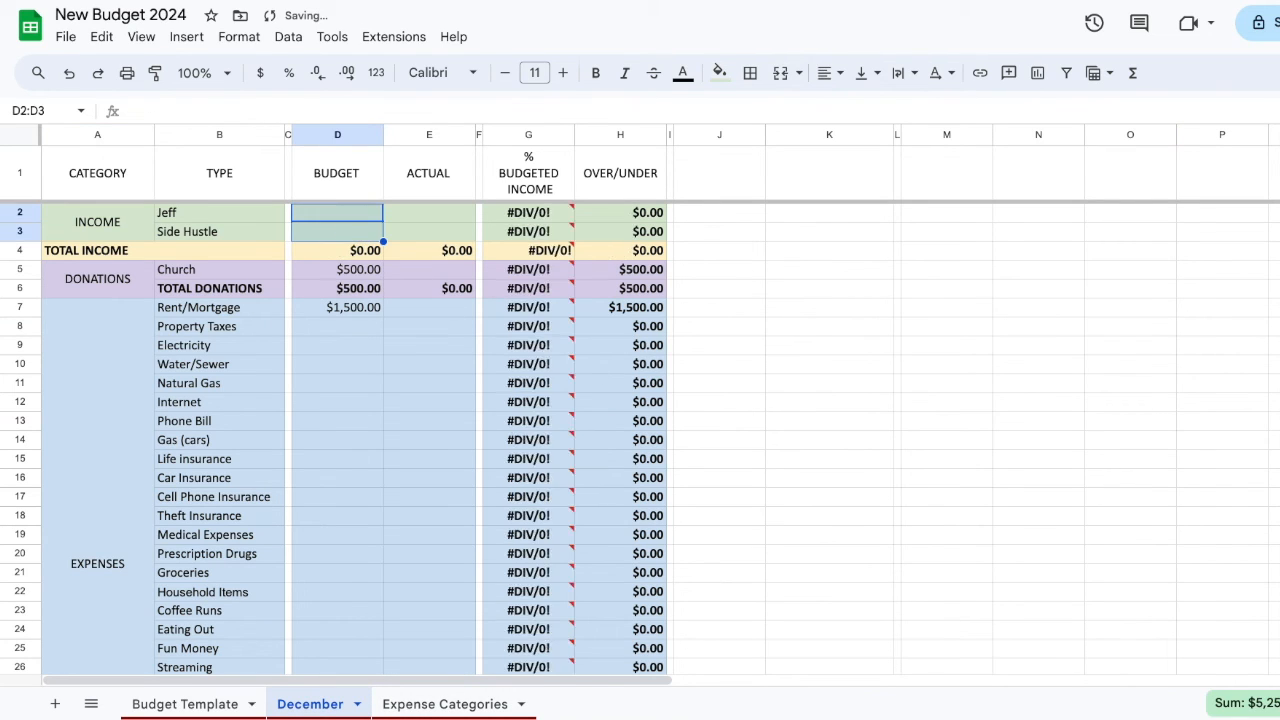
left_click(358, 307)
key("Delete")
left_click(367, 272)
key("Delete")
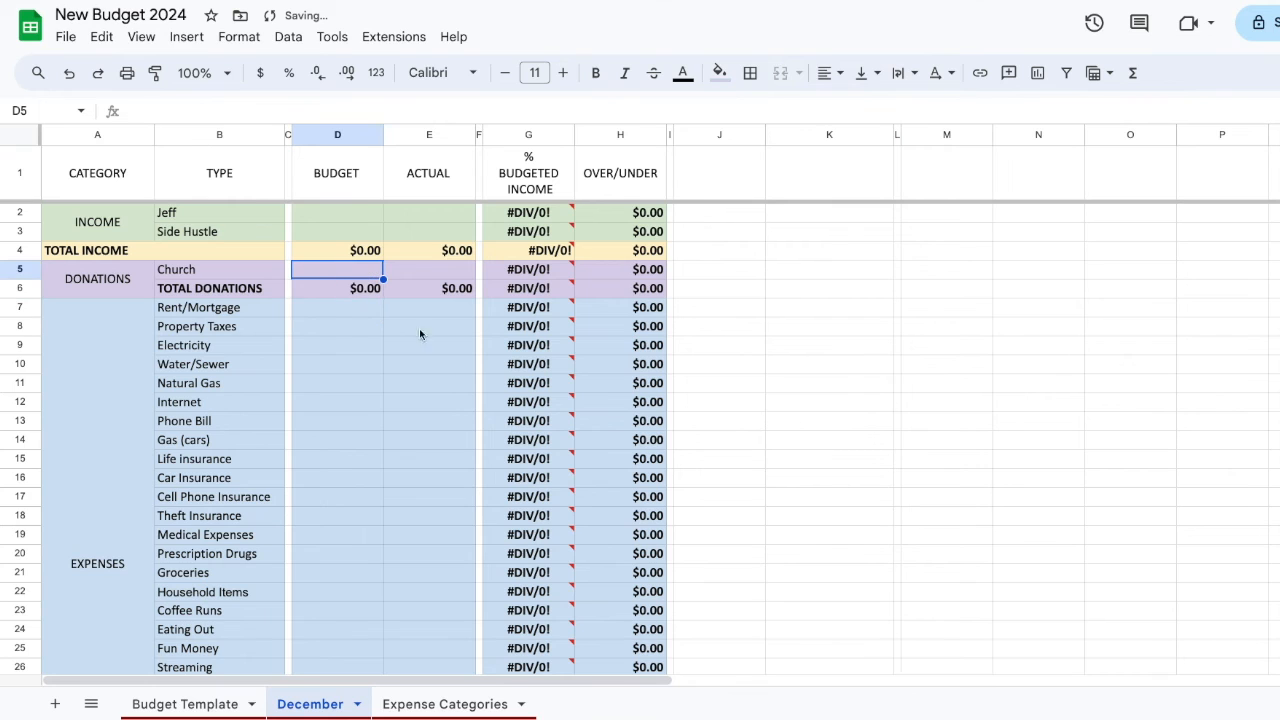
Clear the Credit Card debt's budget and beginning balance on the December sheet
scroll(405, 388, "down", 9)
scroll(405, 388, "up", 3)
left_click(361, 345)
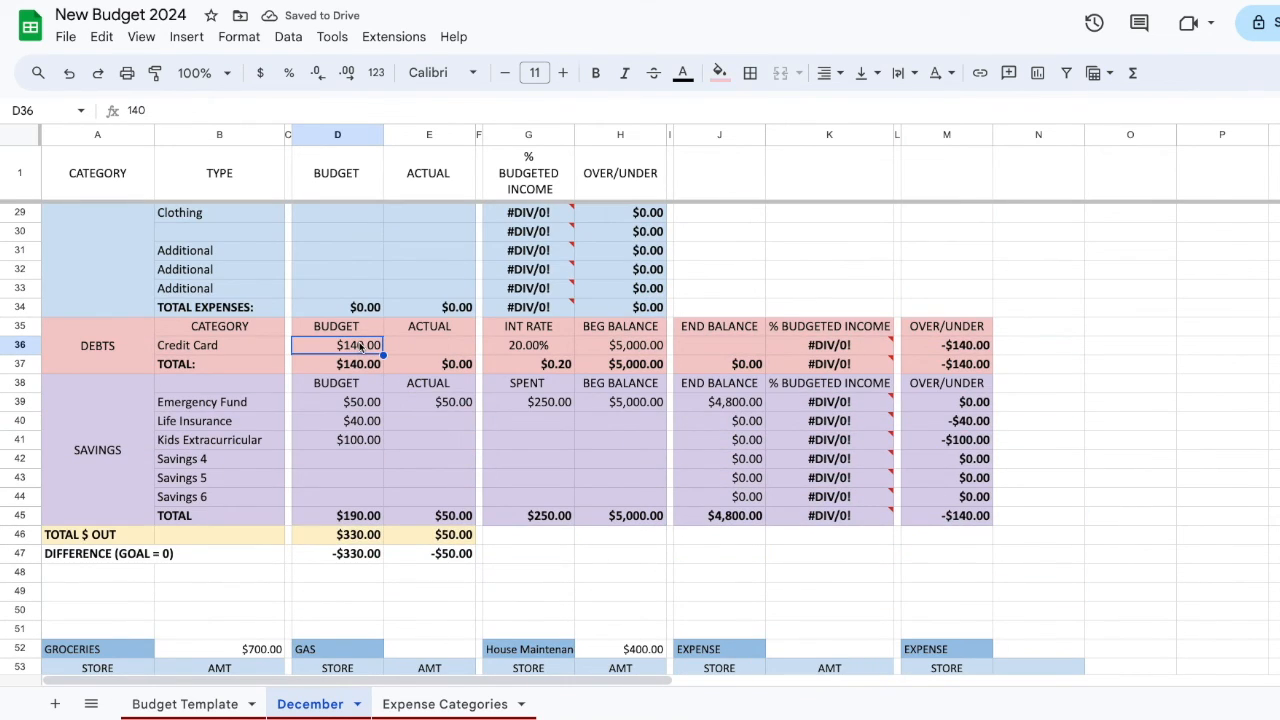
key("Delete")
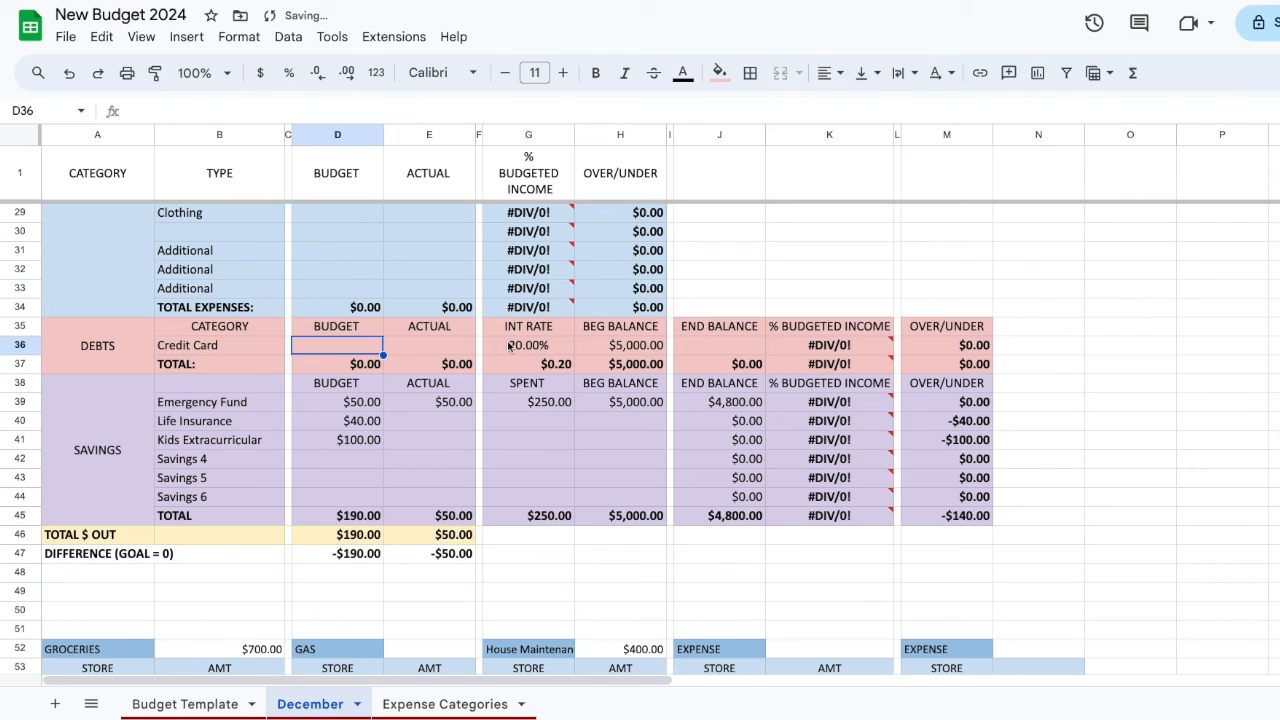
left_click(633, 347)
key("Delete")
Clear the entered amounts for Emergency Fund, Life Insurance and Kids Extracurricular in December's Savings section
left_click_drag(357, 403, 617, 417)
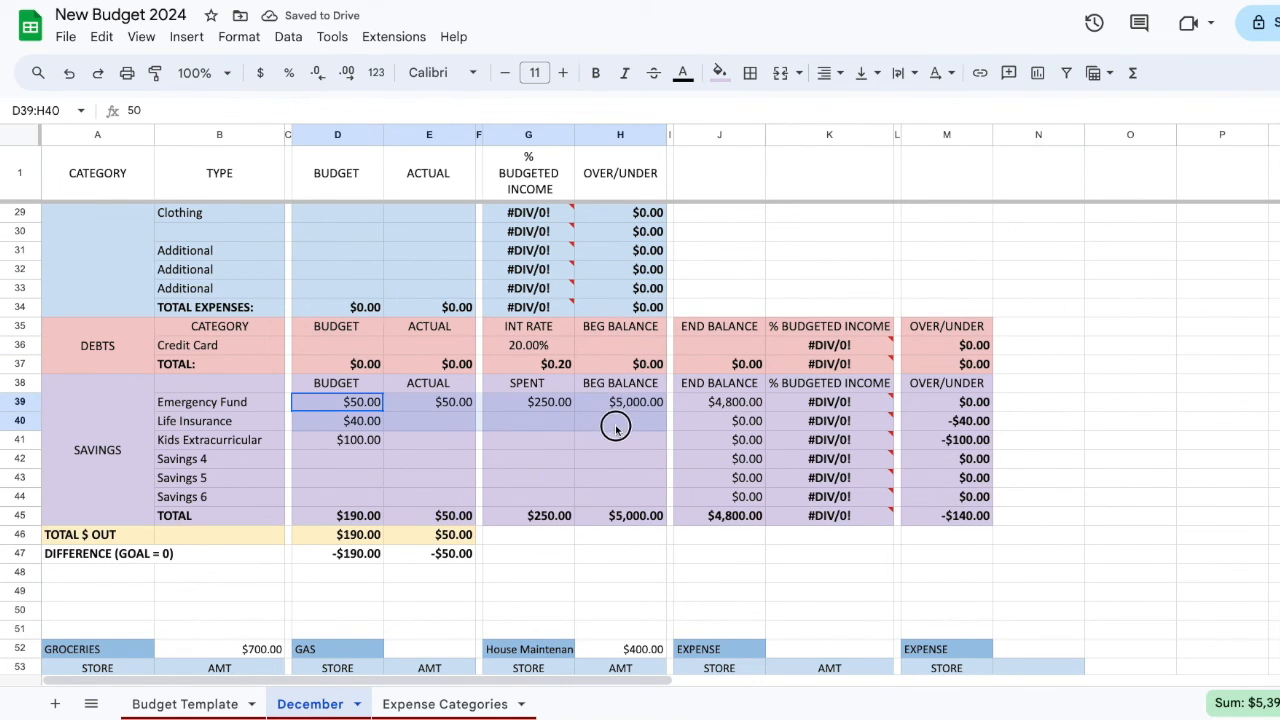
key("Delete")
left_click(336, 442)
key("Delete")
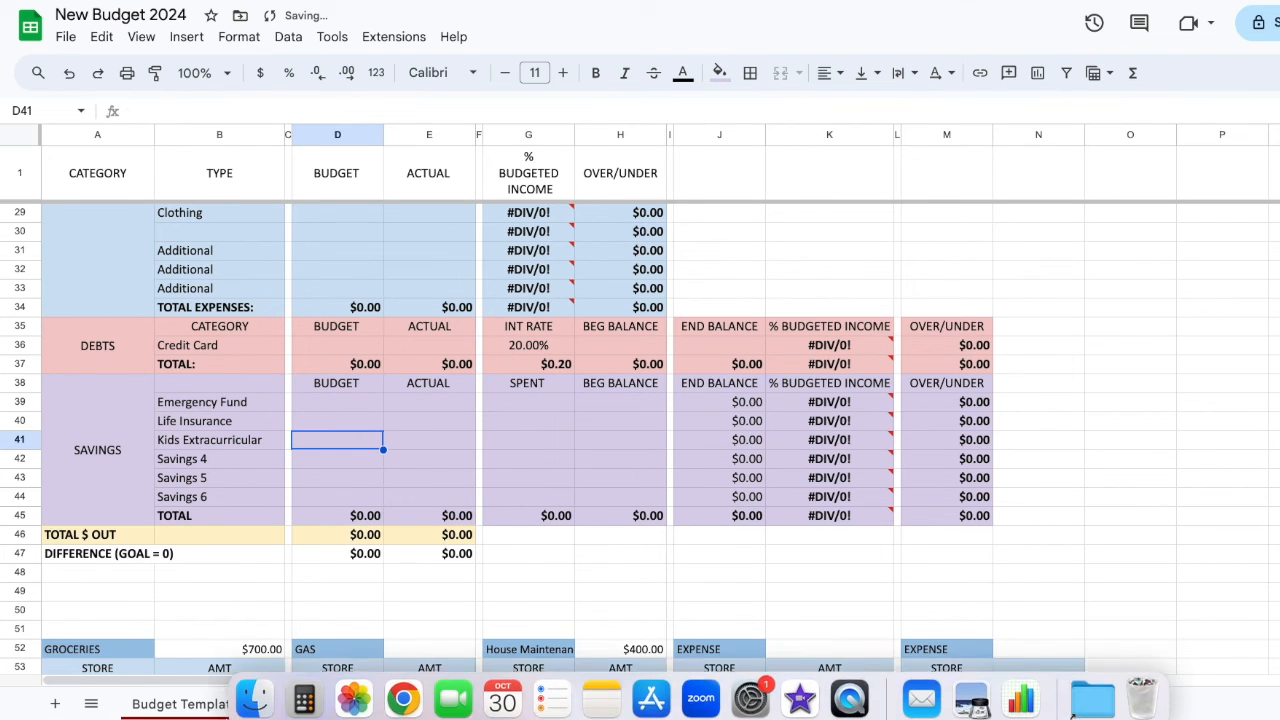
Copy the savings end balances from Emergency Fund through Savings 6 on the Budget Template sheet
left_click(186, 703)
scroll(655, 370, "down", 7)
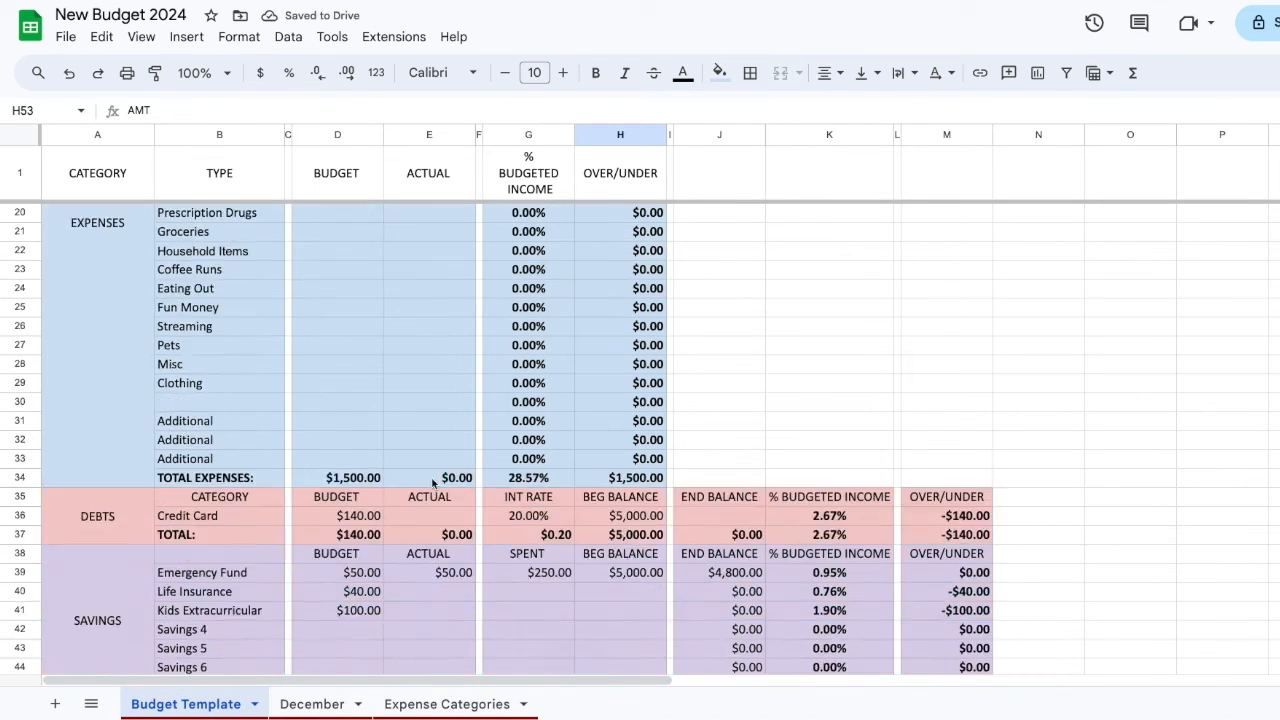
scroll(432, 484, "up", 2)
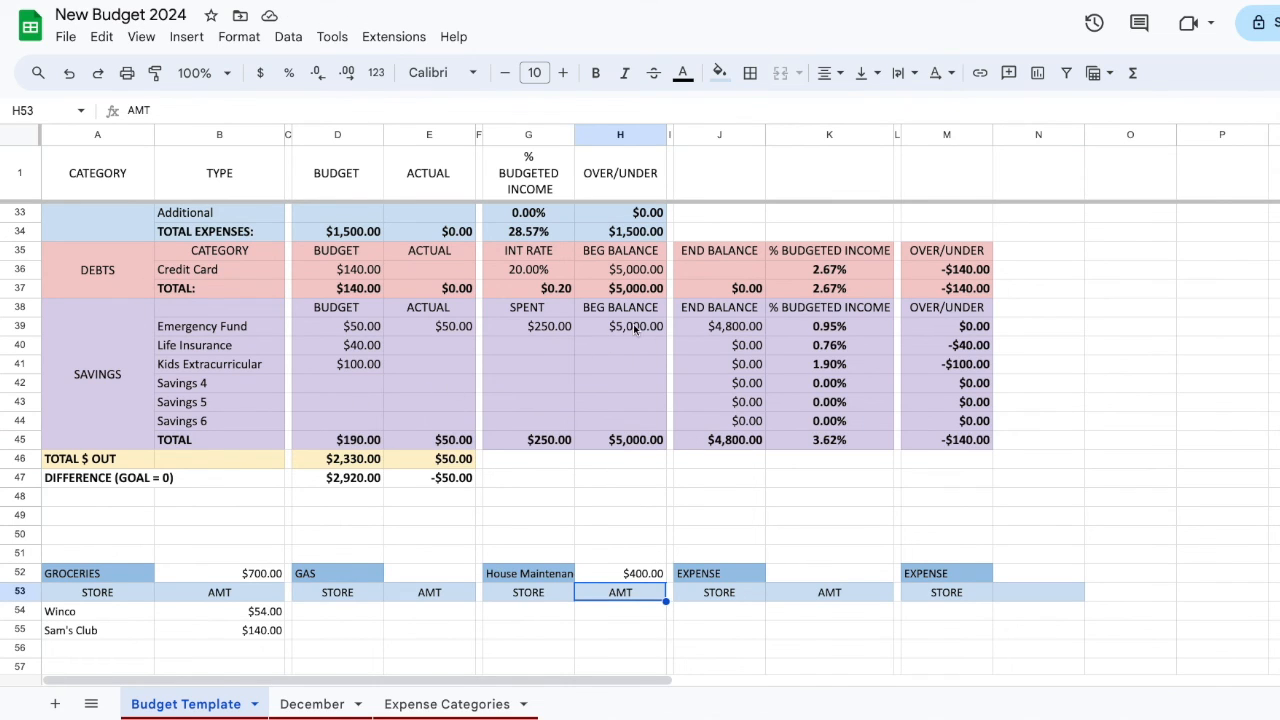
left_click(731, 330)
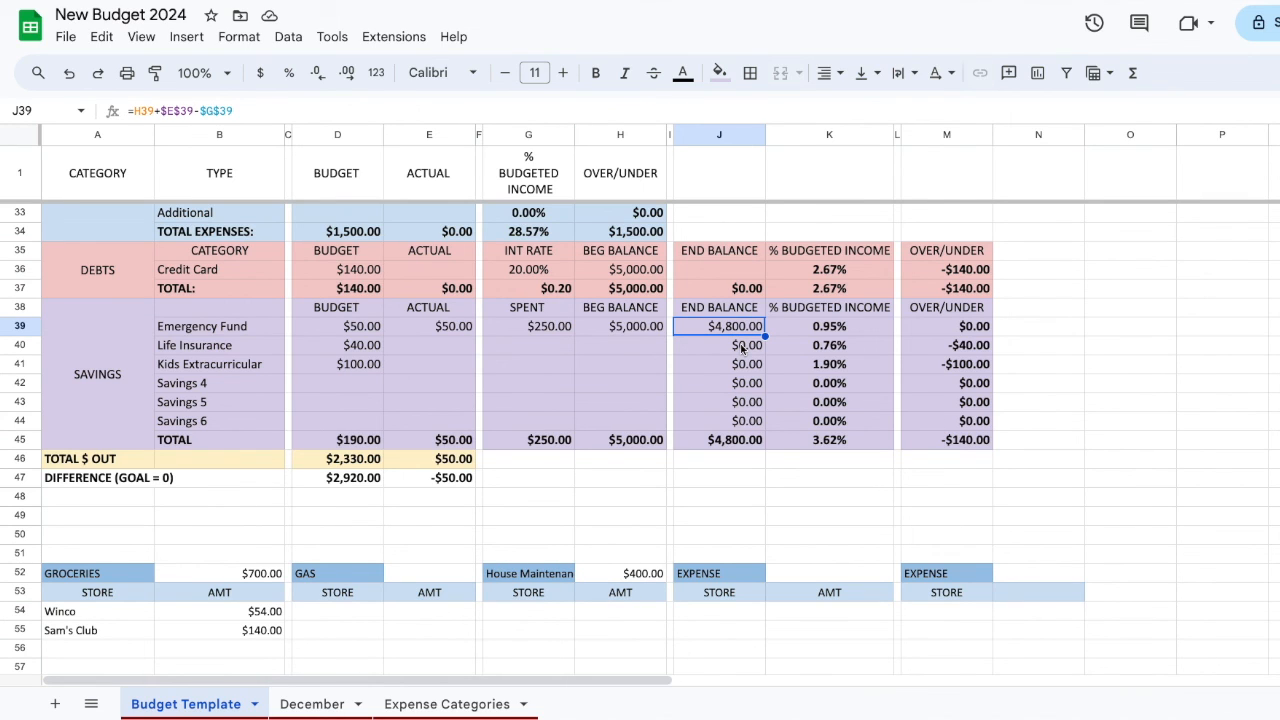
left_click_drag(749, 331, 749, 422)
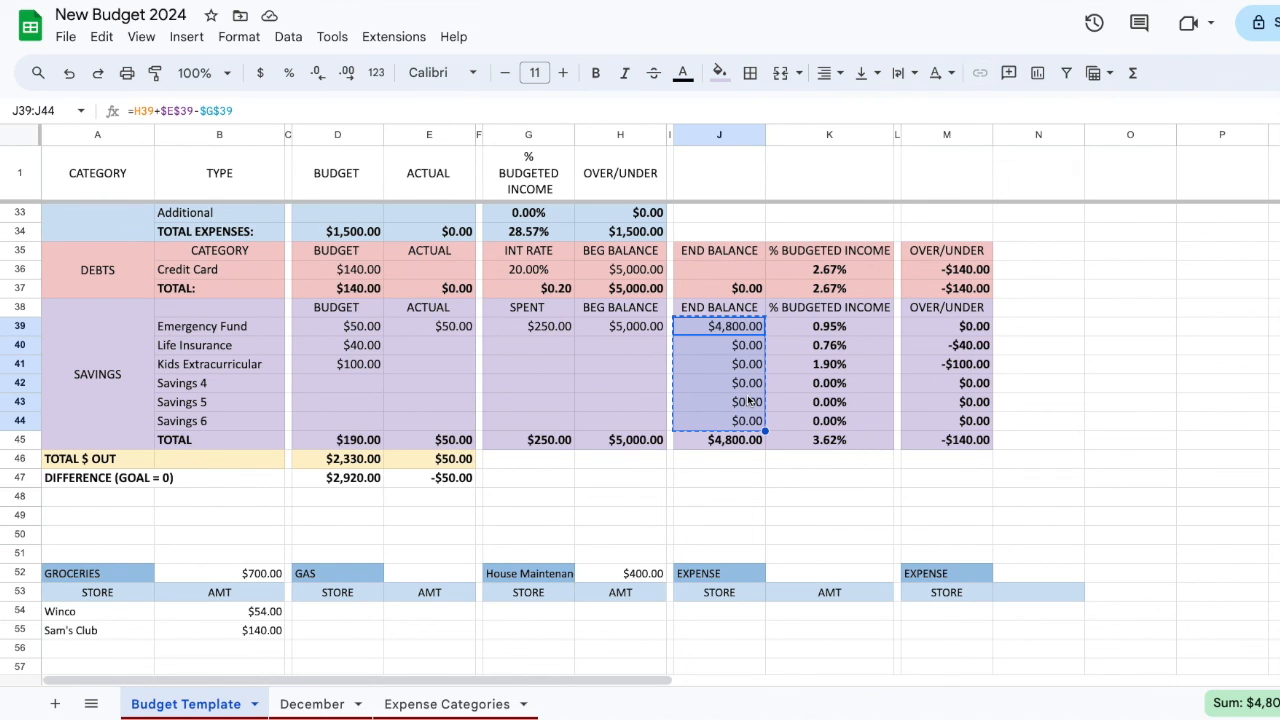
Paste the copied end balances as values only into December's savings beginning balances, starting at Emergency Fund
left_click(326, 704)
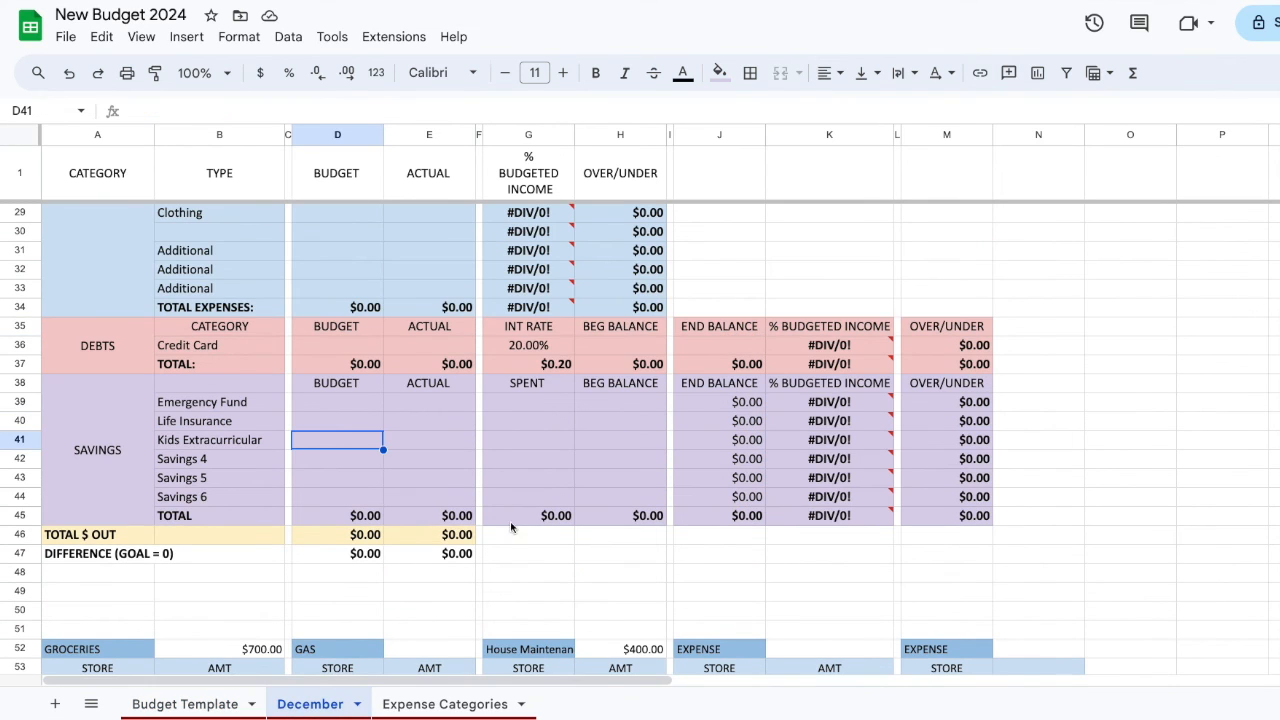
left_click(629, 403)
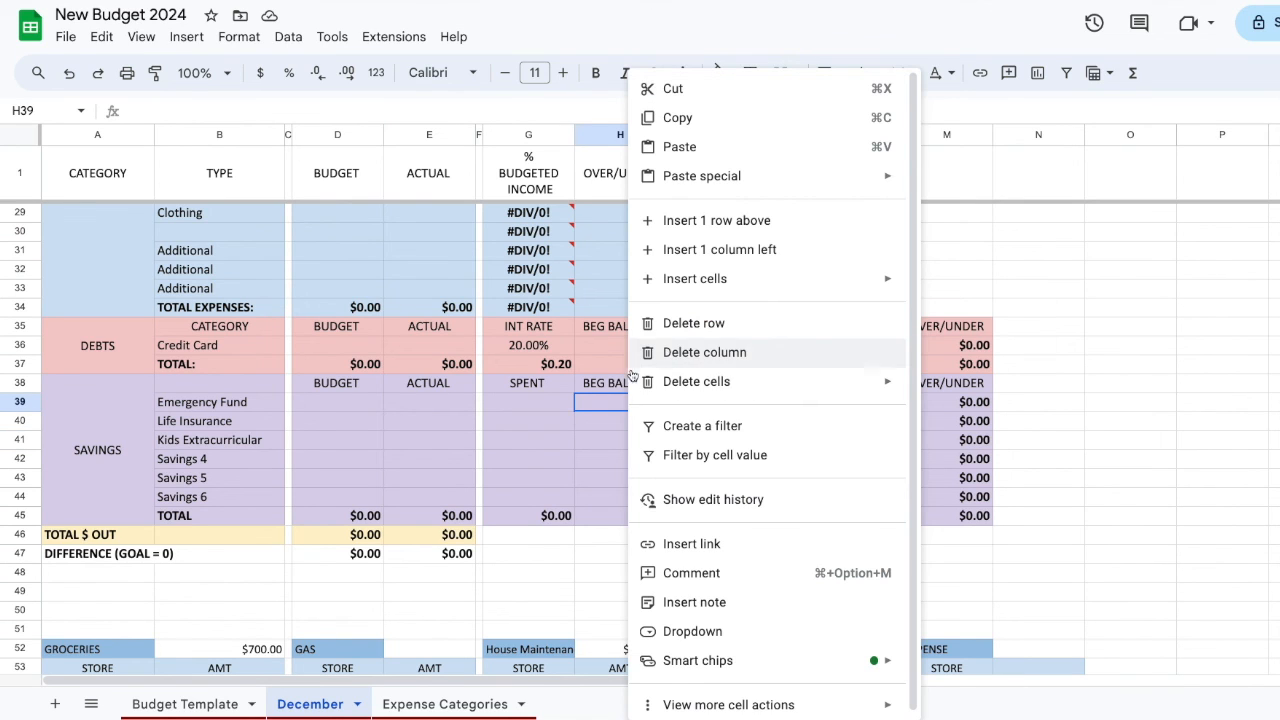
mouse_move(686, 183)
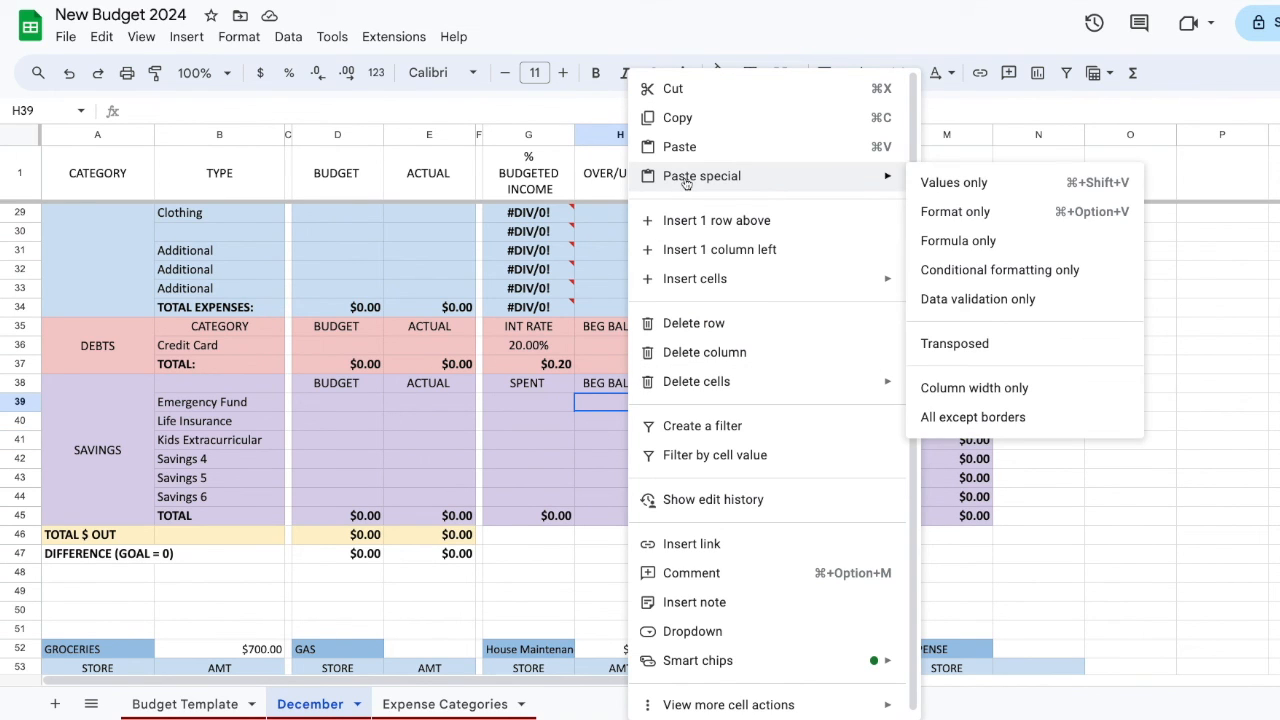
left_click(1012, 182)
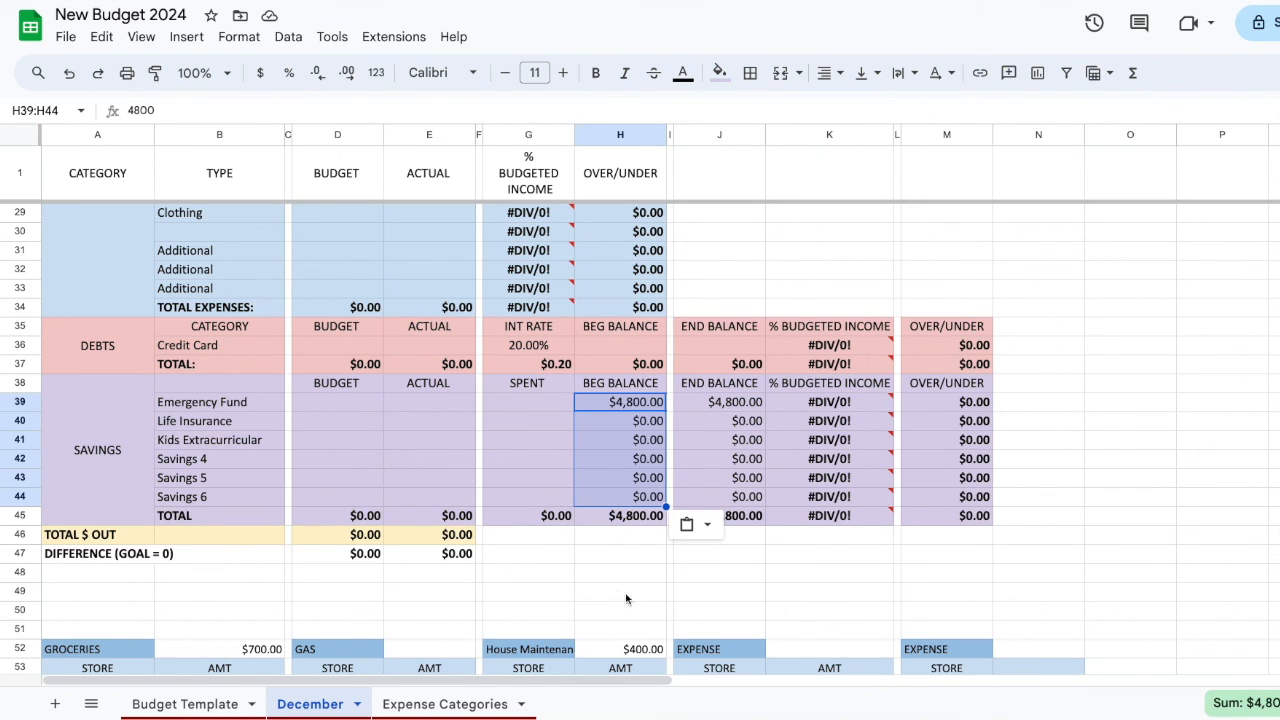
left_click(624, 407)
Enter 50 as both the budget and actual amount for December's Emergency Fund
left_click(295, 401)
type("50")
key("Tab")
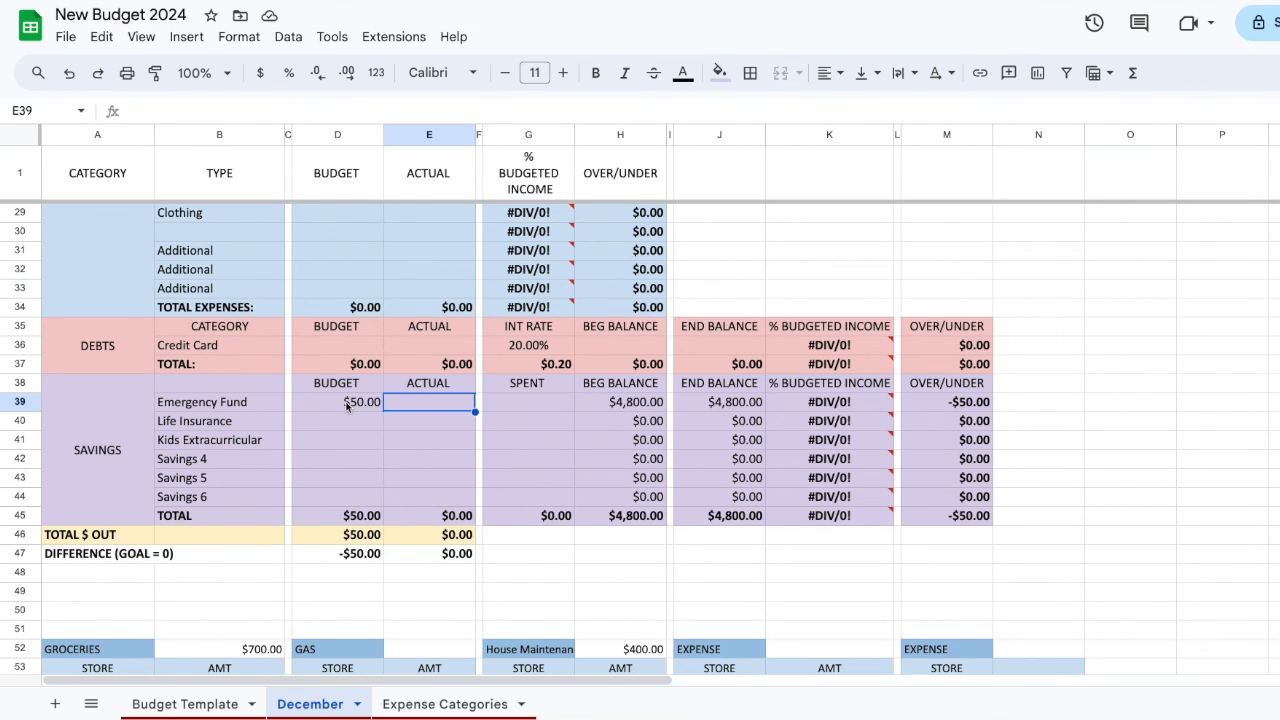
type("50")
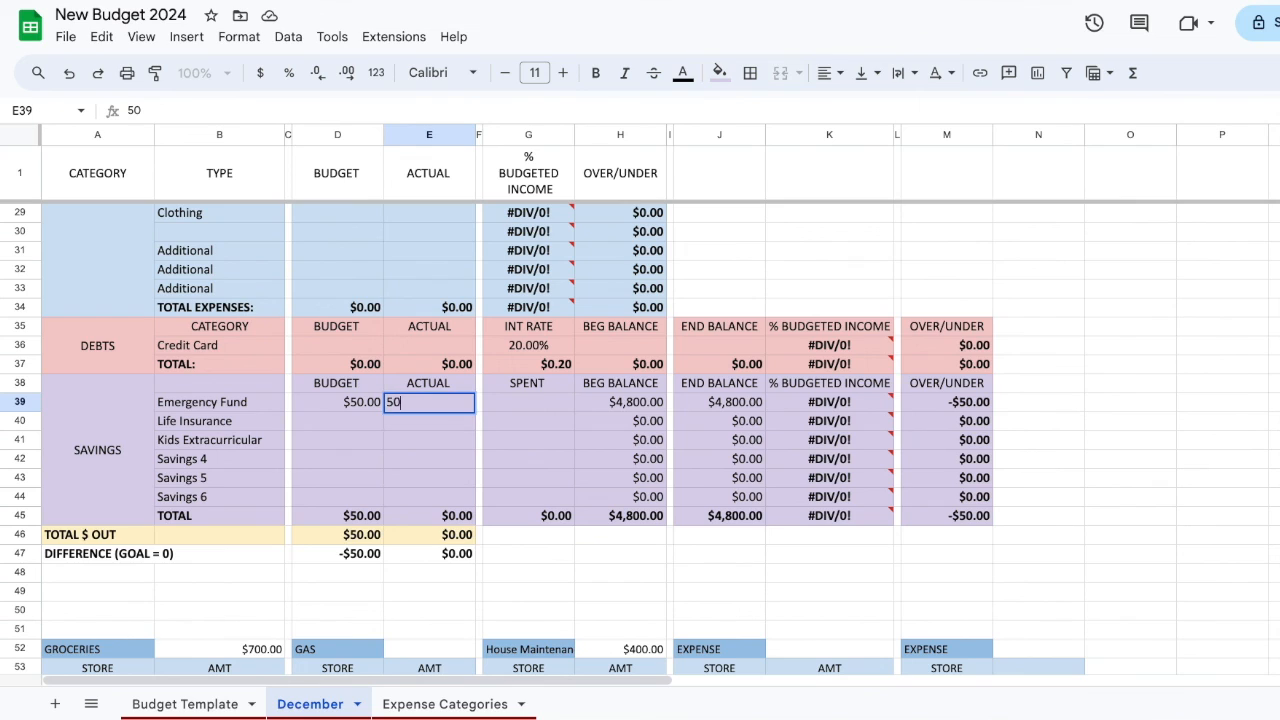
key("Tab")
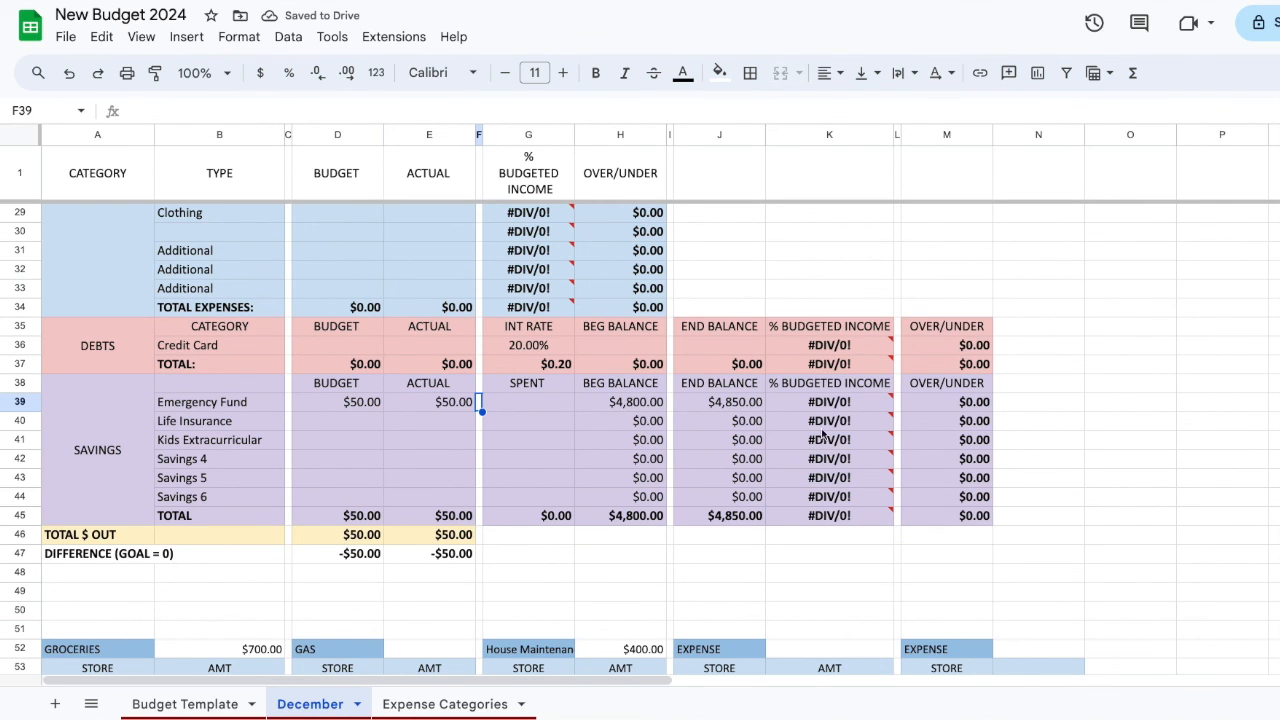
Set the first income source's December budget to 5000 and check the percentage and total cells below
scroll(851, 440, "up", 9)
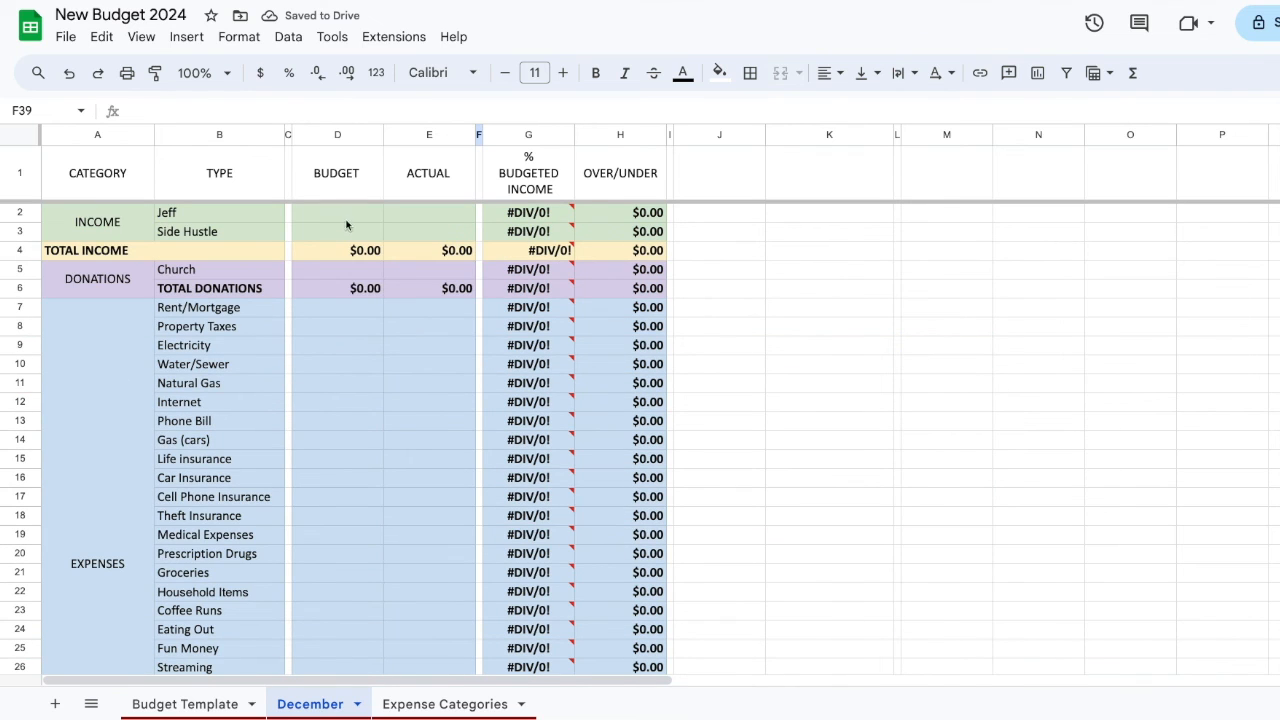
left_click(344, 213)
type("5000")
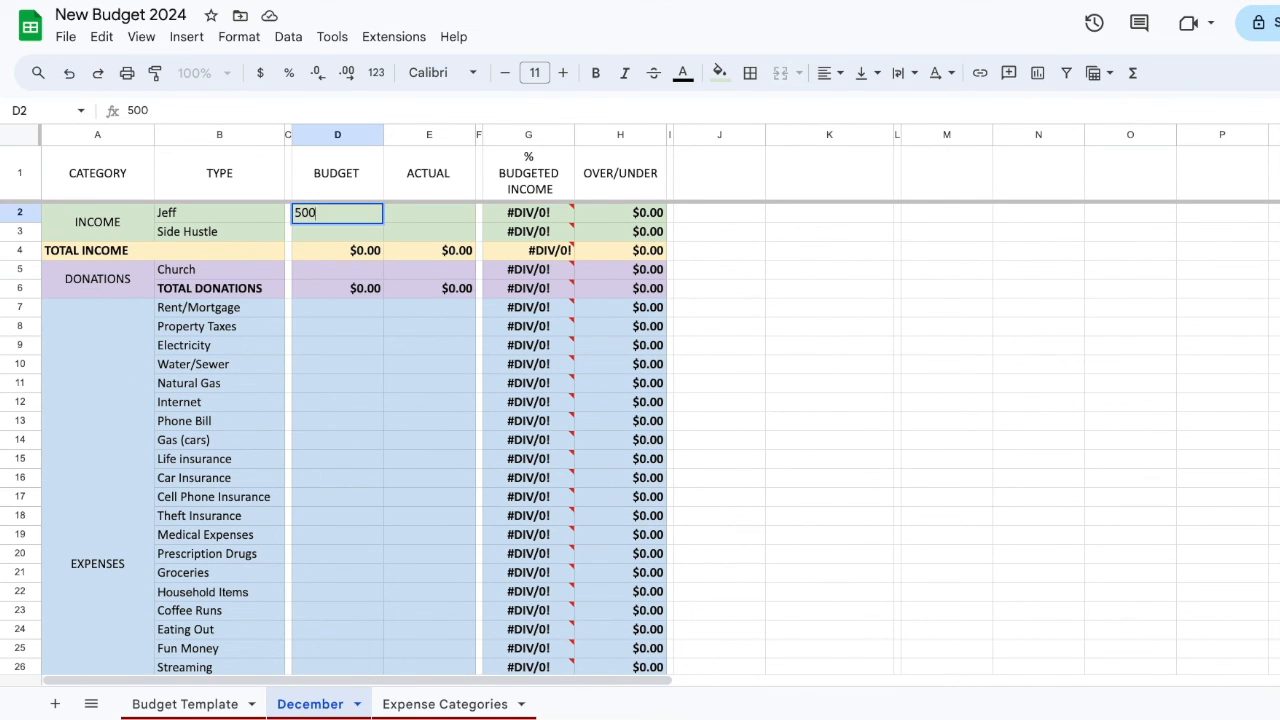
key("Return")
scroll(490, 316, "down", 12)
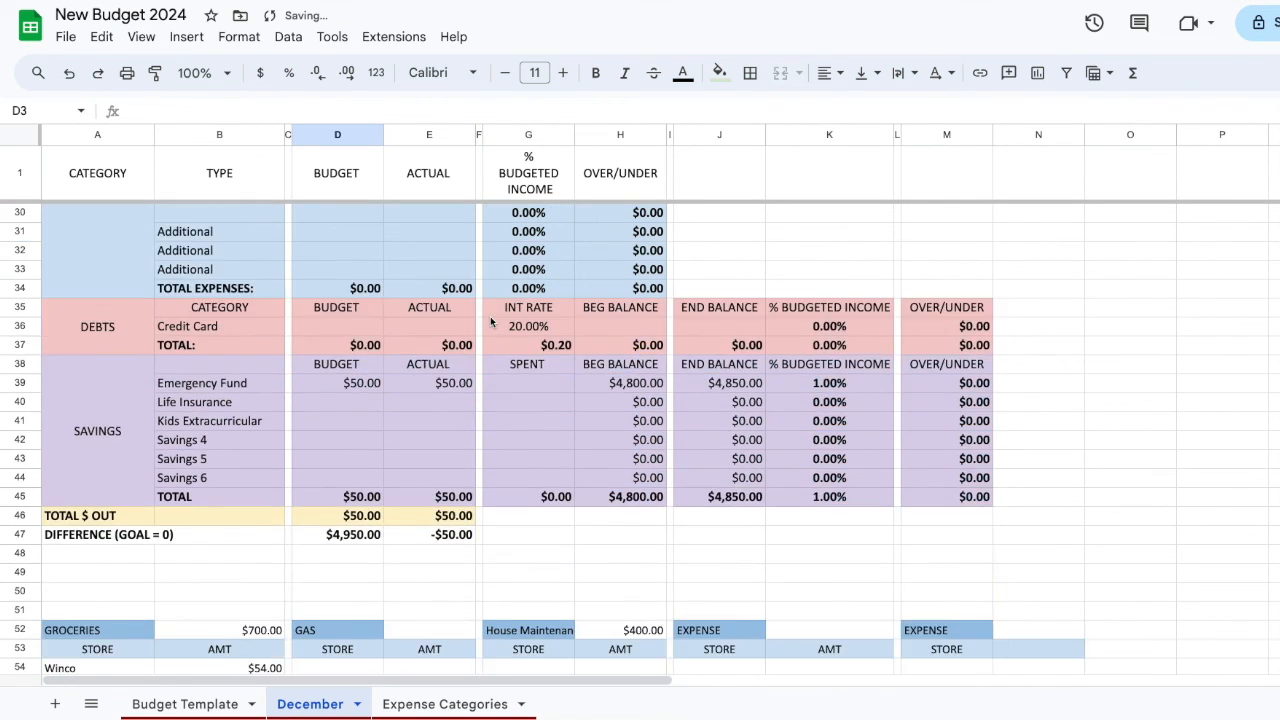